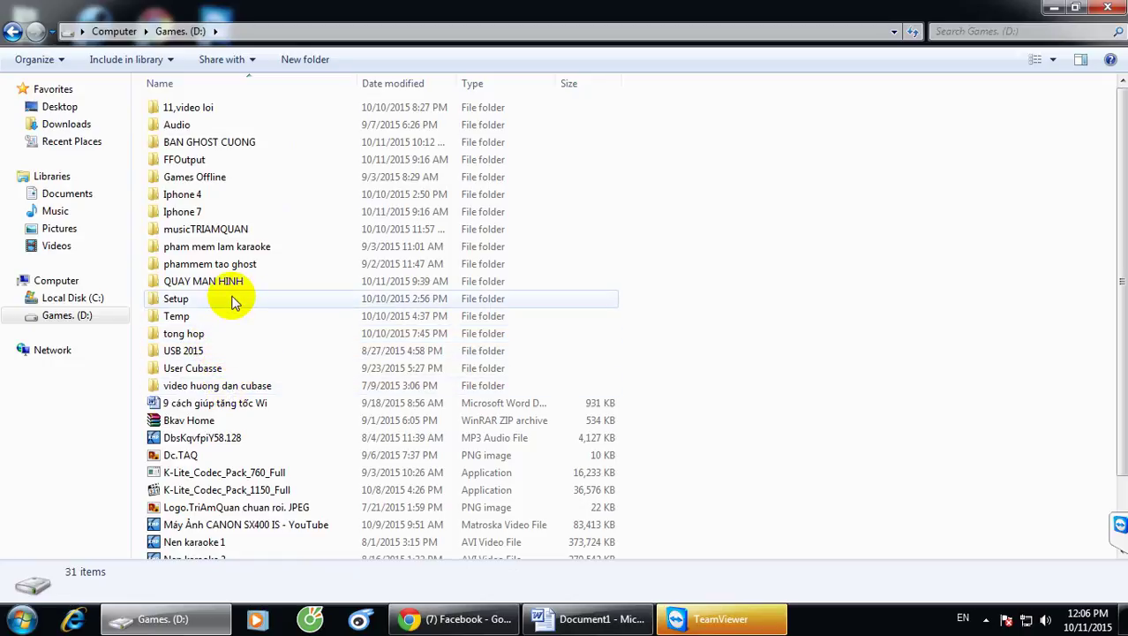
Open the Phan mem Doan Guitare folder inside Setup on drive D and run vianhem as administrator.
double_click(234, 299)
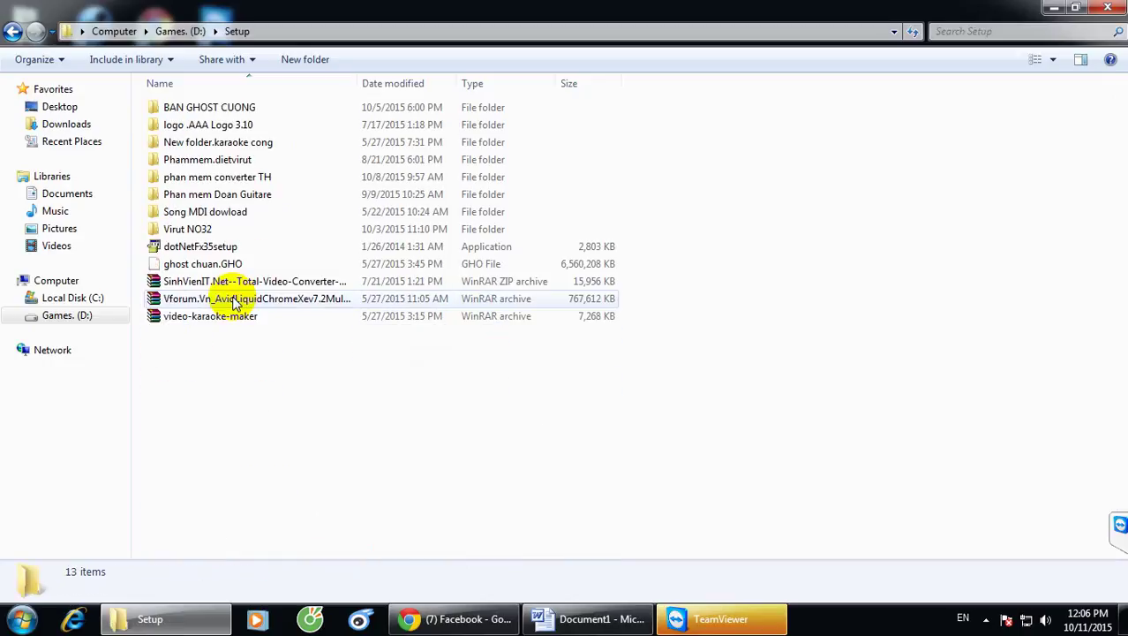
double_click(251, 195)
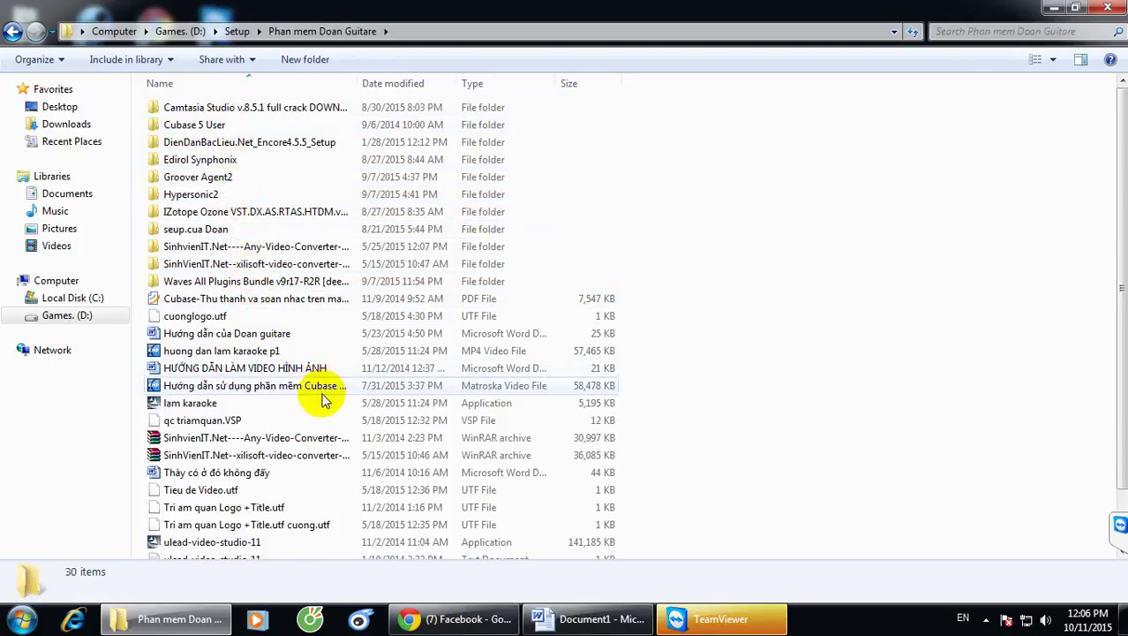
scroll(312, 422, "down", 3)
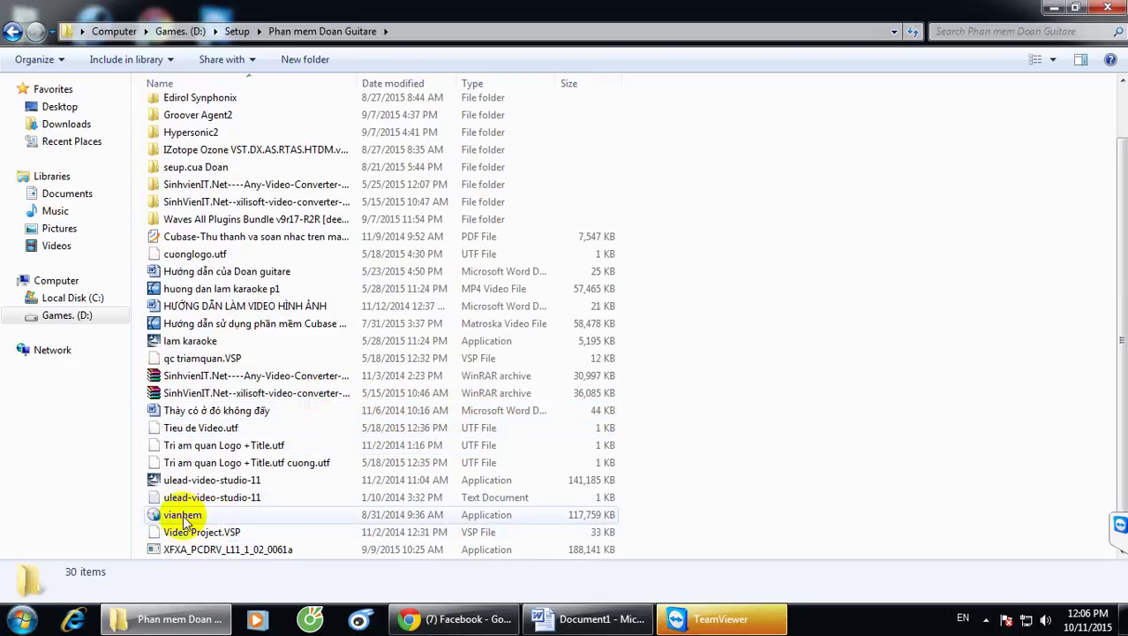
left_click(183, 520)
right_click(199, 518)
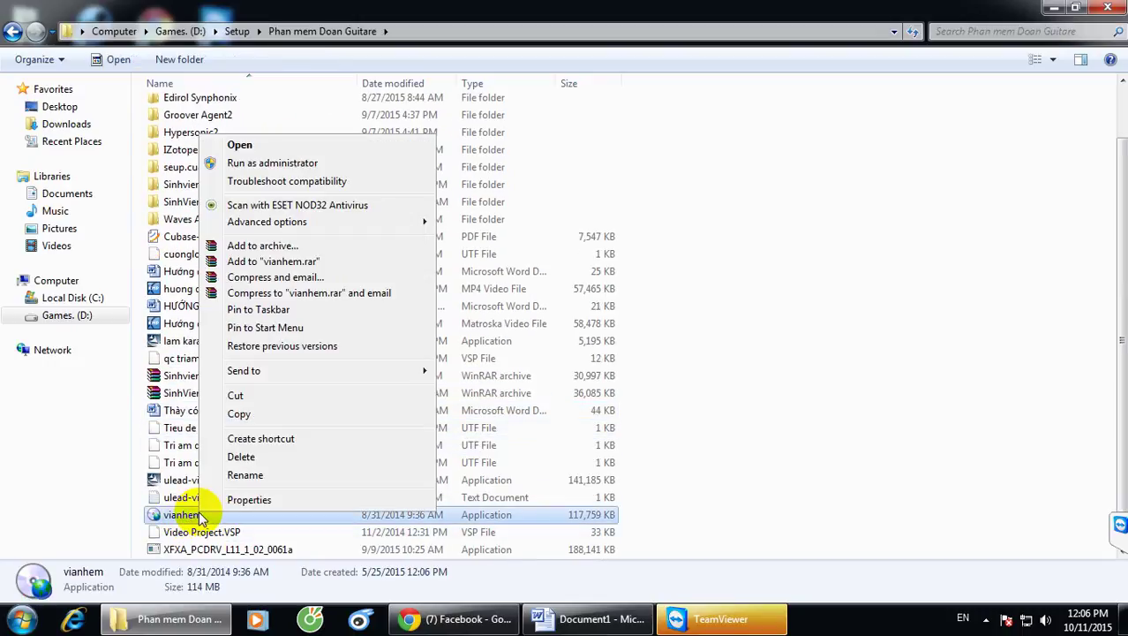
left_click(269, 166)
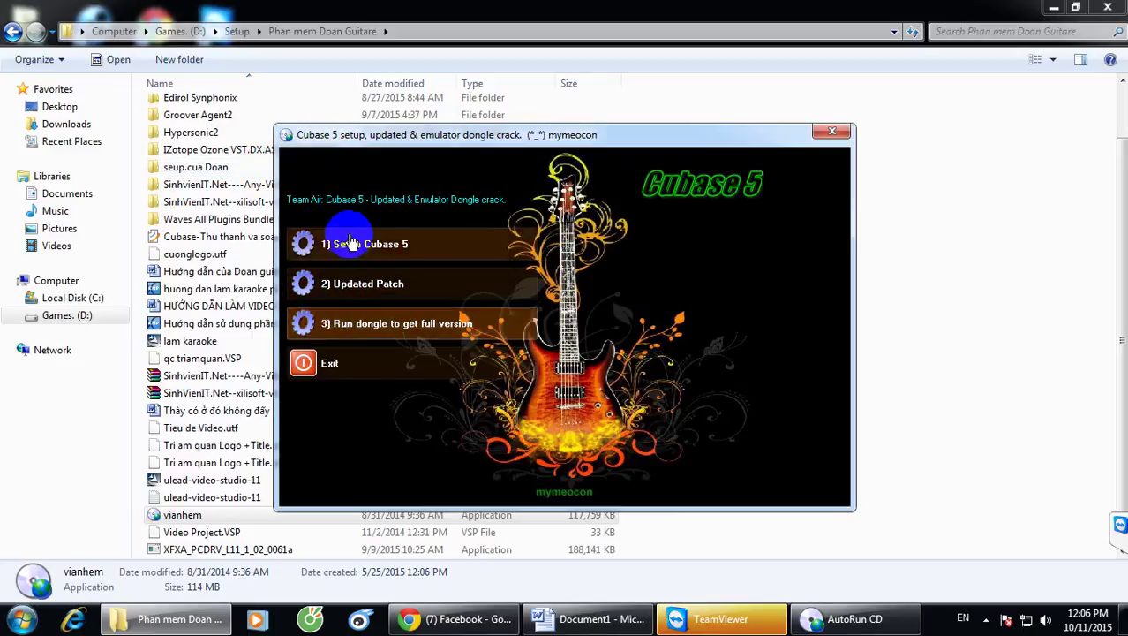
Install Cubase 5, accepting the license agreement and keeping the default components, desktop shortcut and install location.
left_click(369, 252)
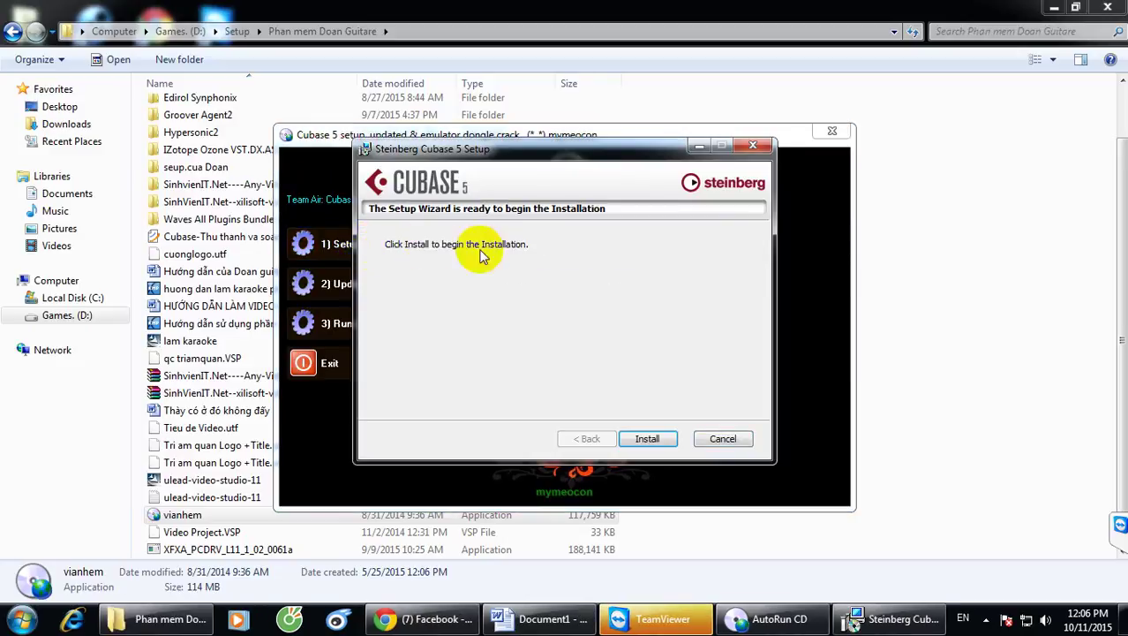
left_click(647, 438)
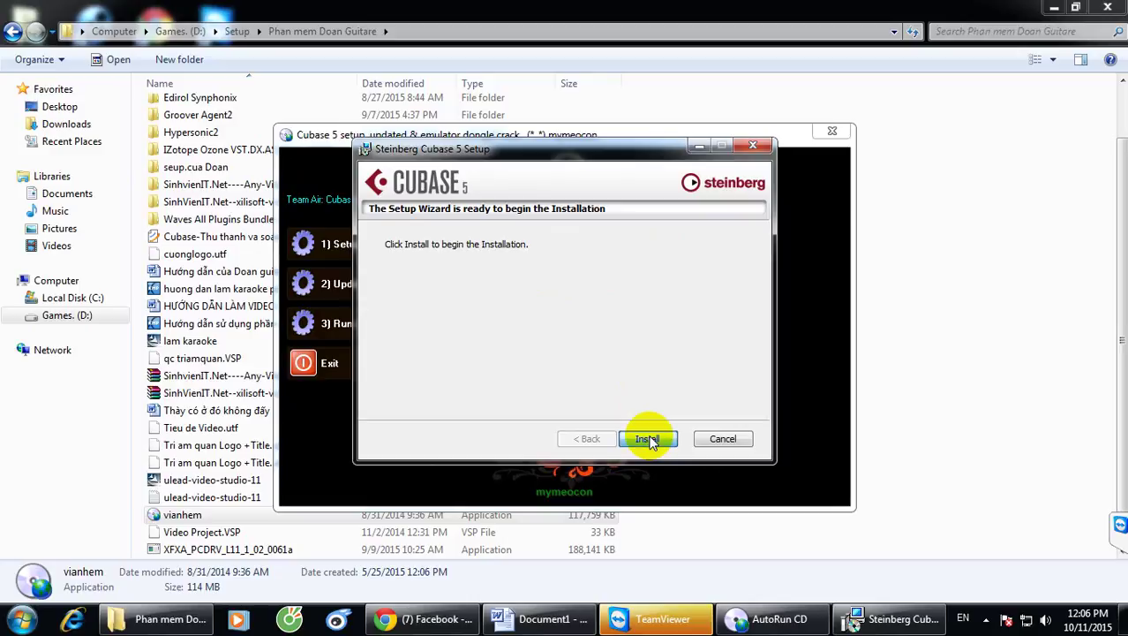
left_click(390, 385)
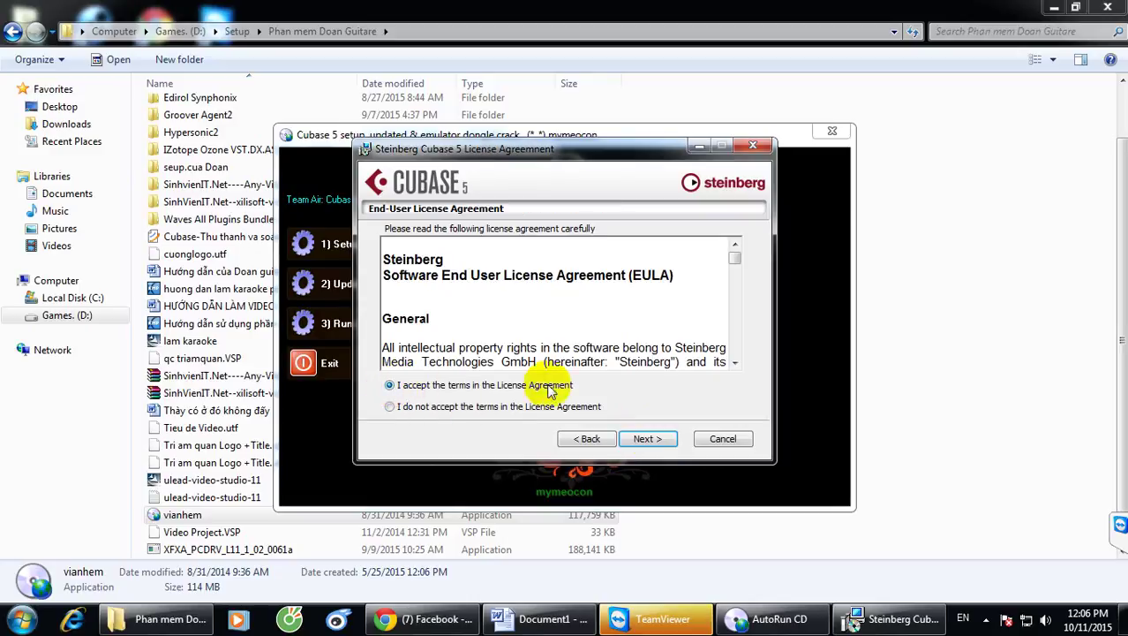
left_click(647, 439)
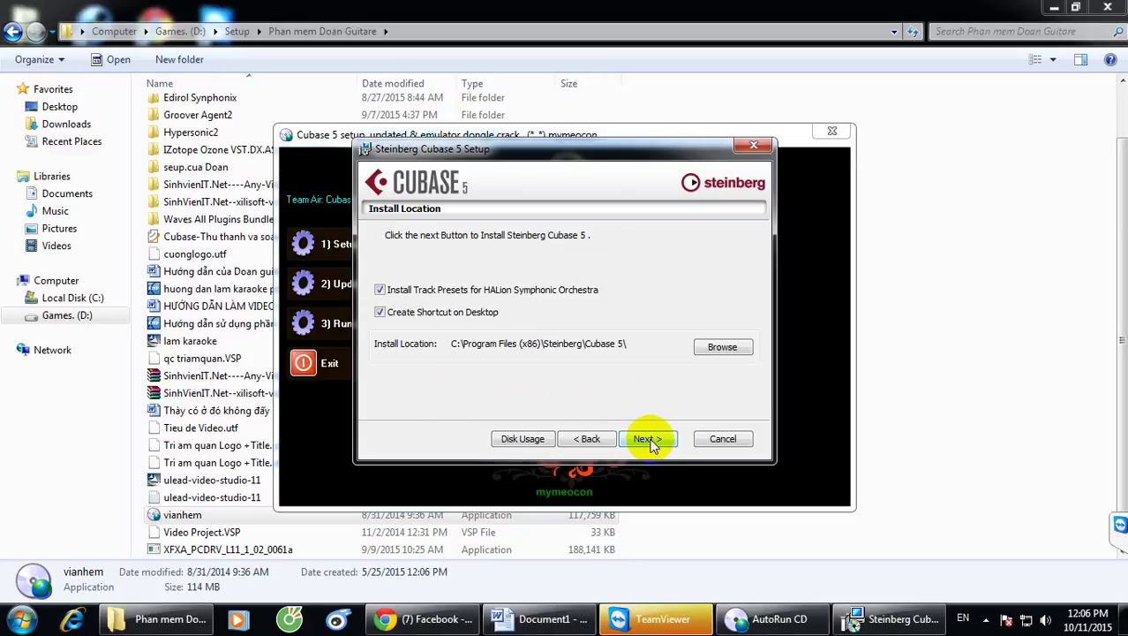
left_click(649, 440)
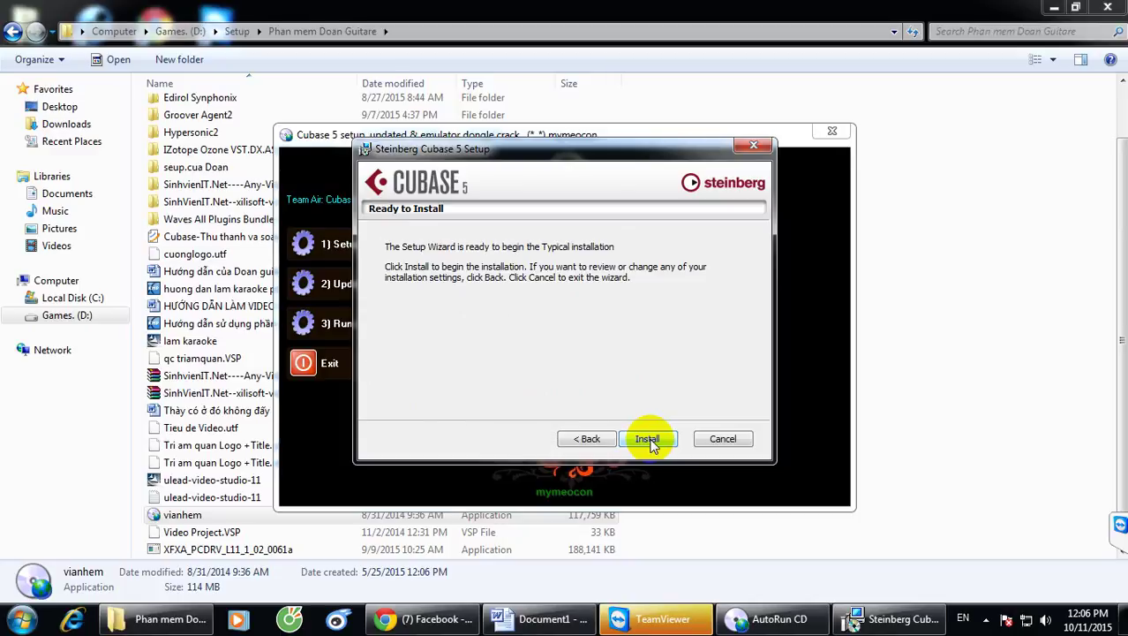
left_click(649, 440)
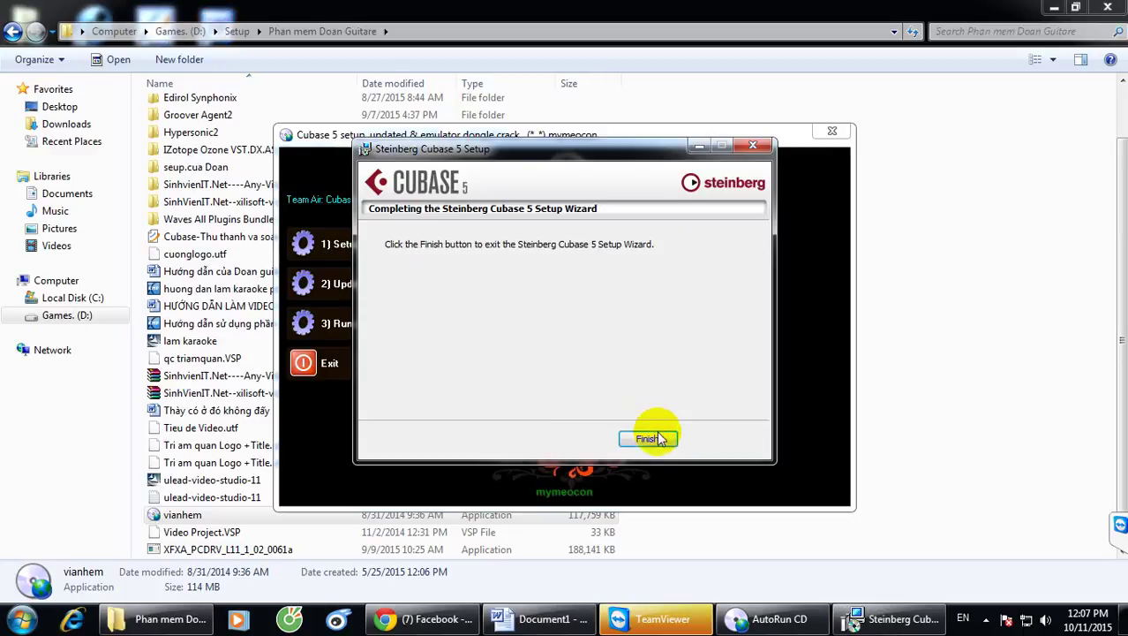
left_click(649, 436)
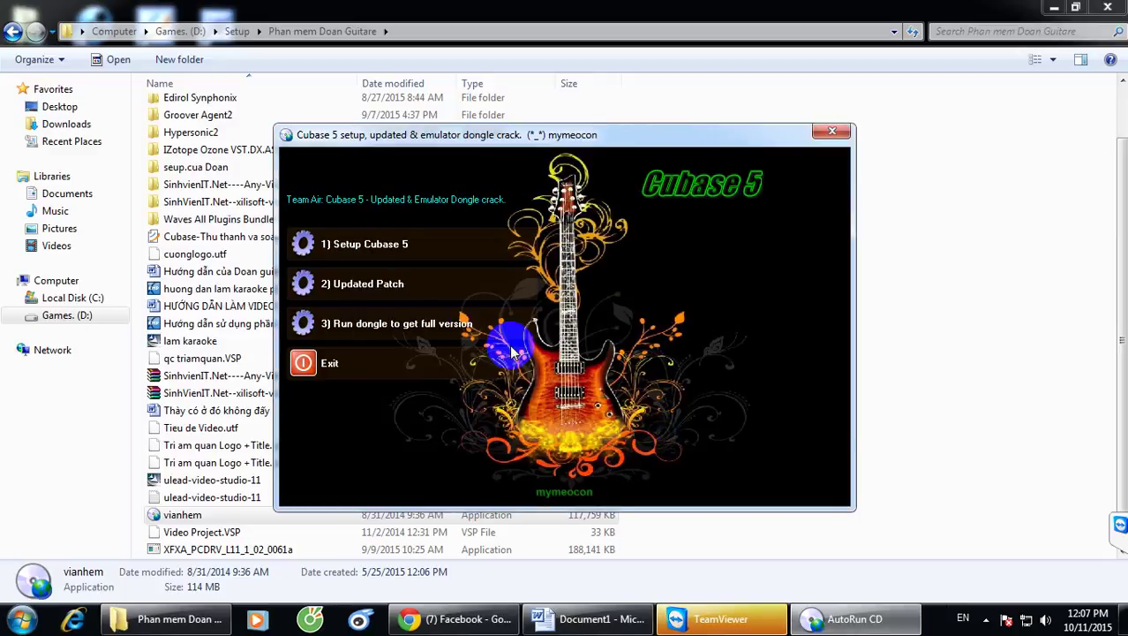
Install the Updated Patch for Cubase 5 and close its setup wizard.
left_click(366, 284)
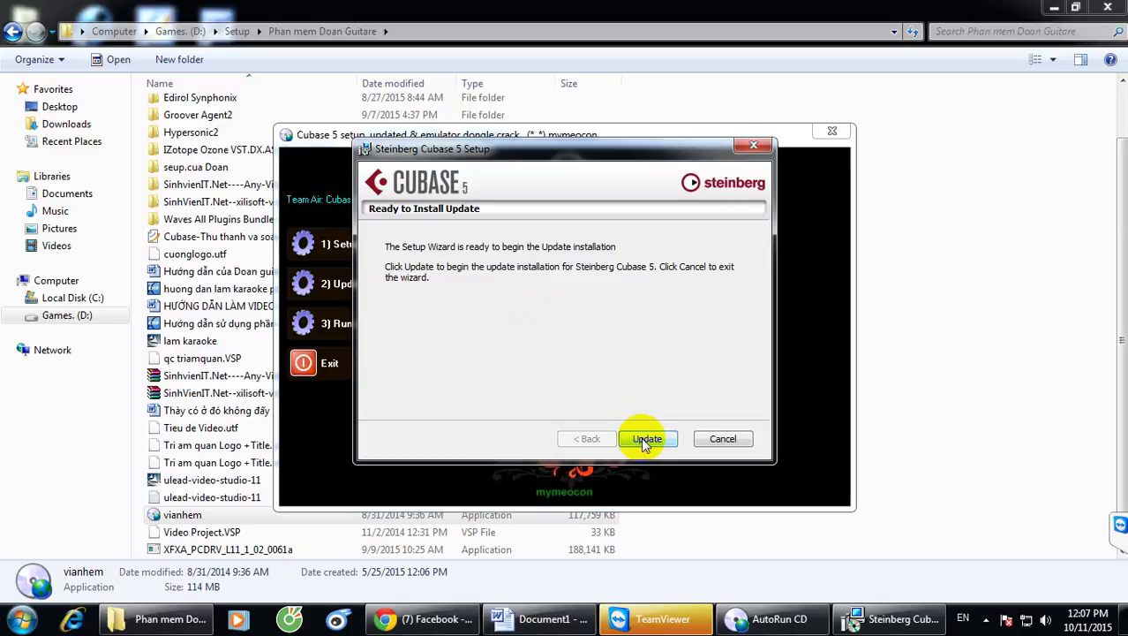
left_click(646, 441)
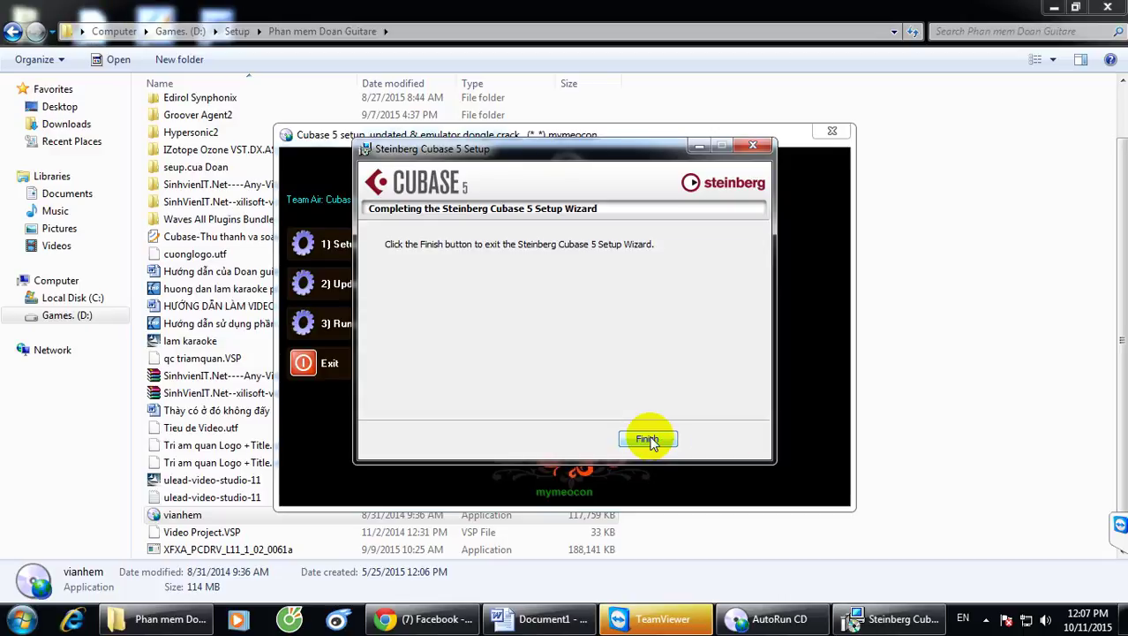
left_click(648, 439)
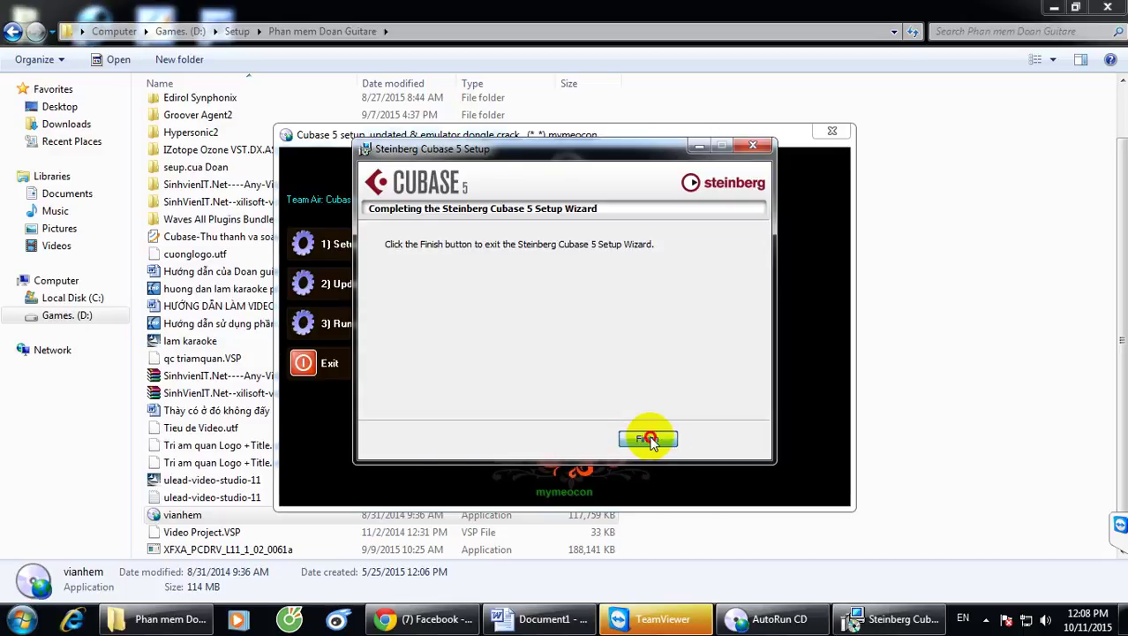
Install the Steinberg Cubase v5.1 Dongle Emulator, finish its wizard and exit the Cubase 5 launcher.
left_click(434, 327)
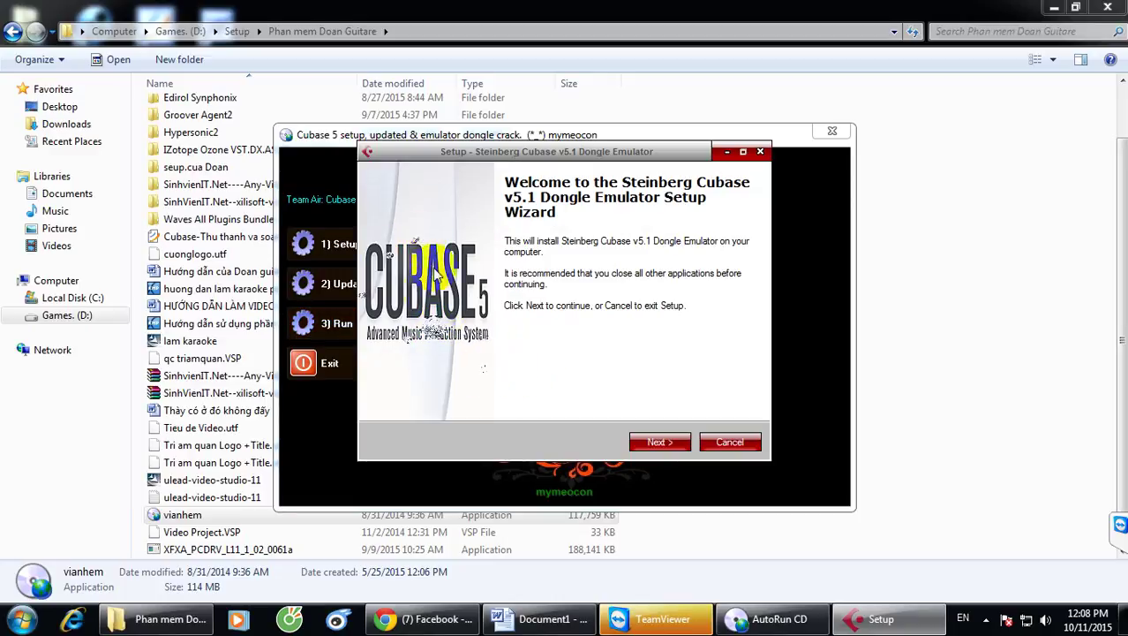
left_click(664, 444)
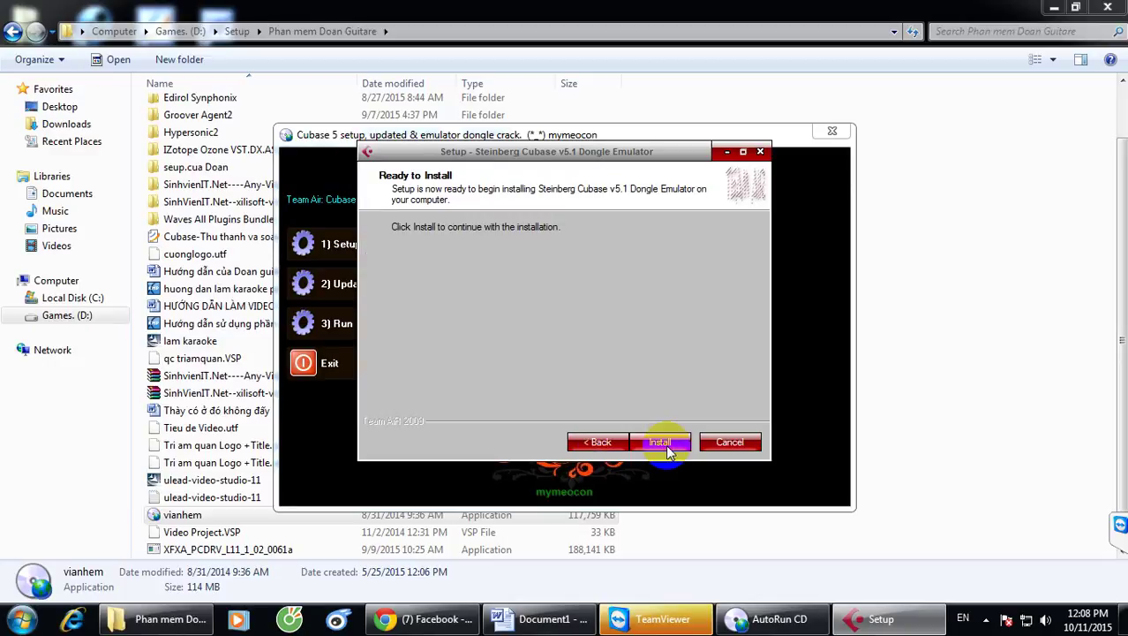
left_click(660, 442)
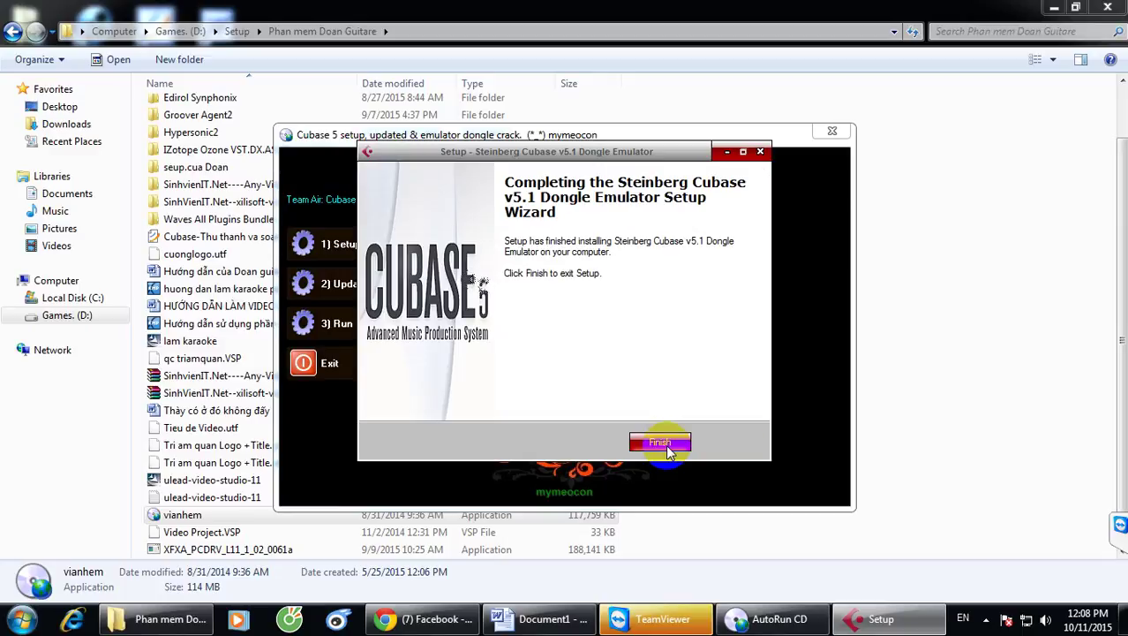
left_click(660, 443)
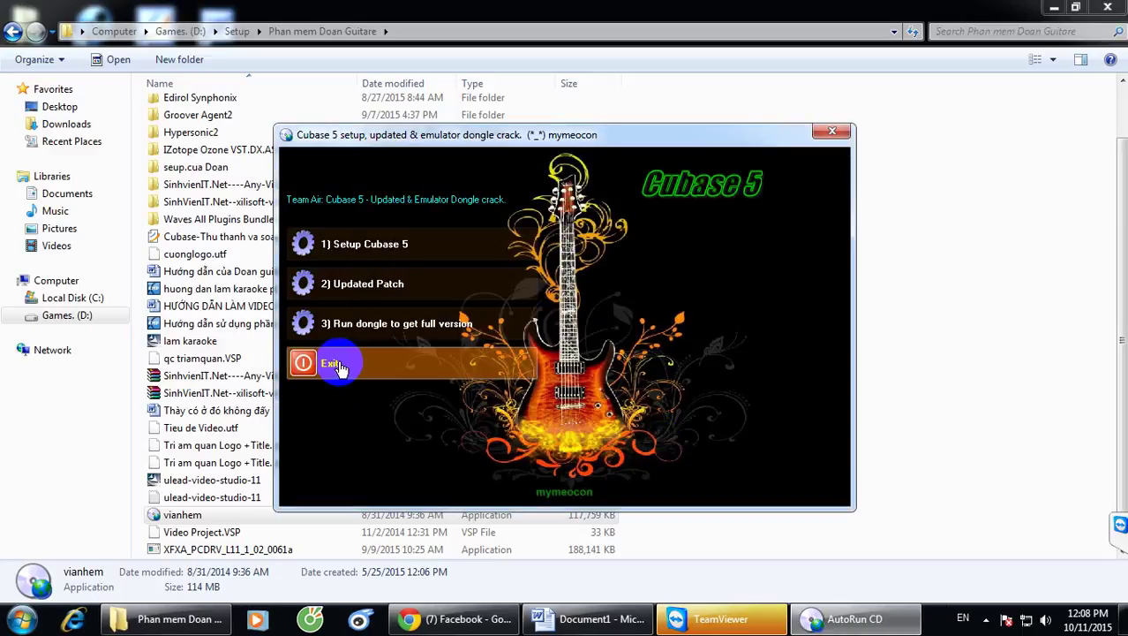
left_click(340, 367)
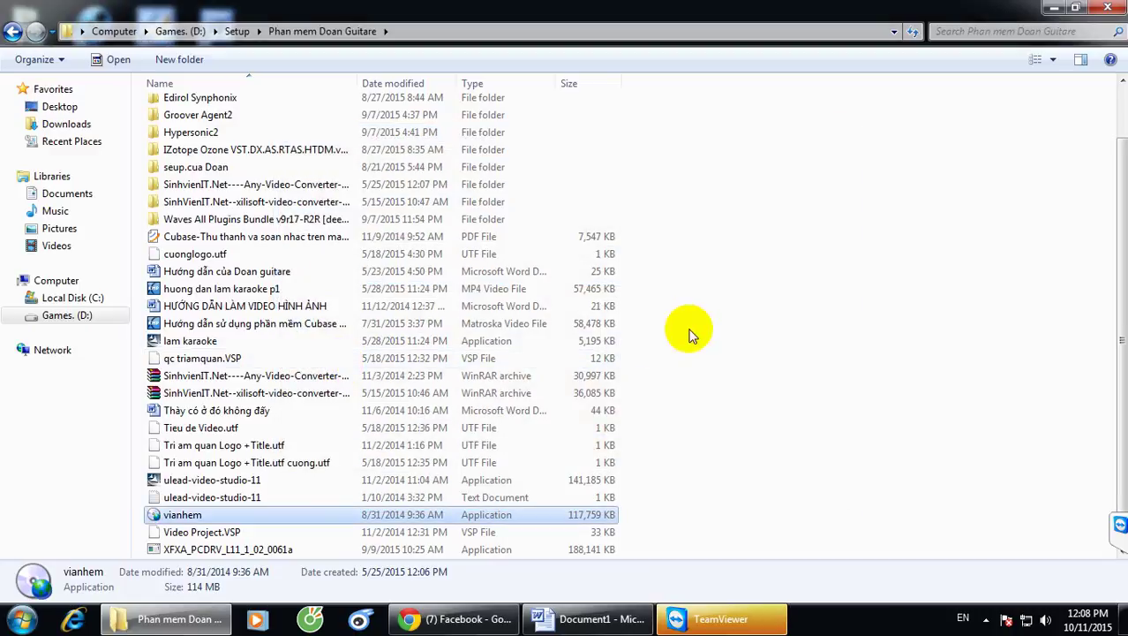
left_click(761, 385)
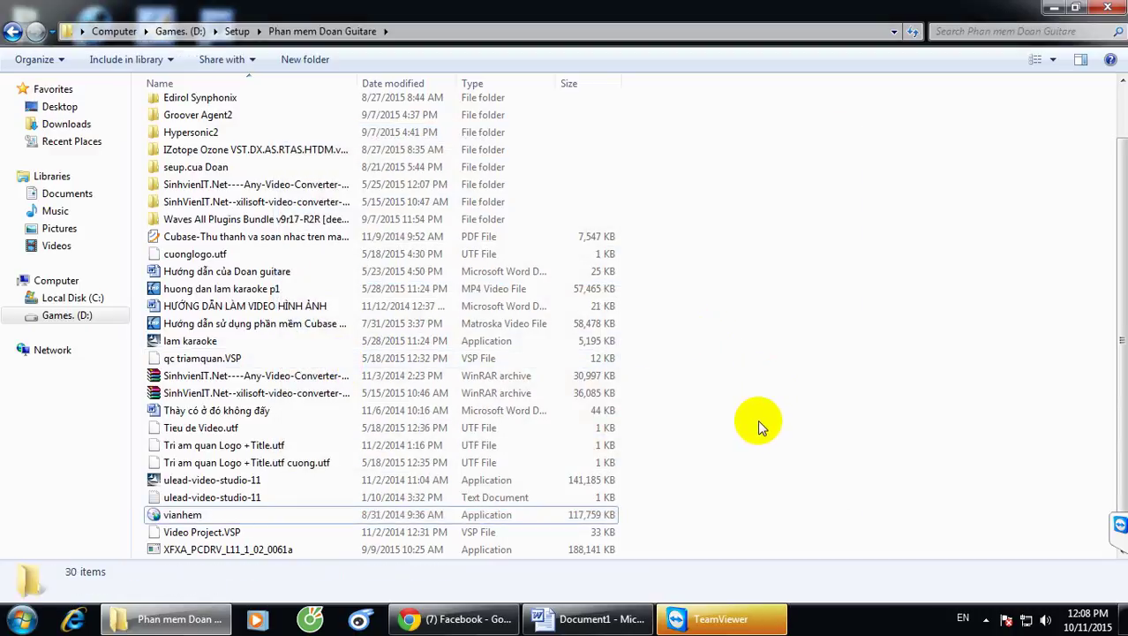
scroll(245, 477, "up", 1)
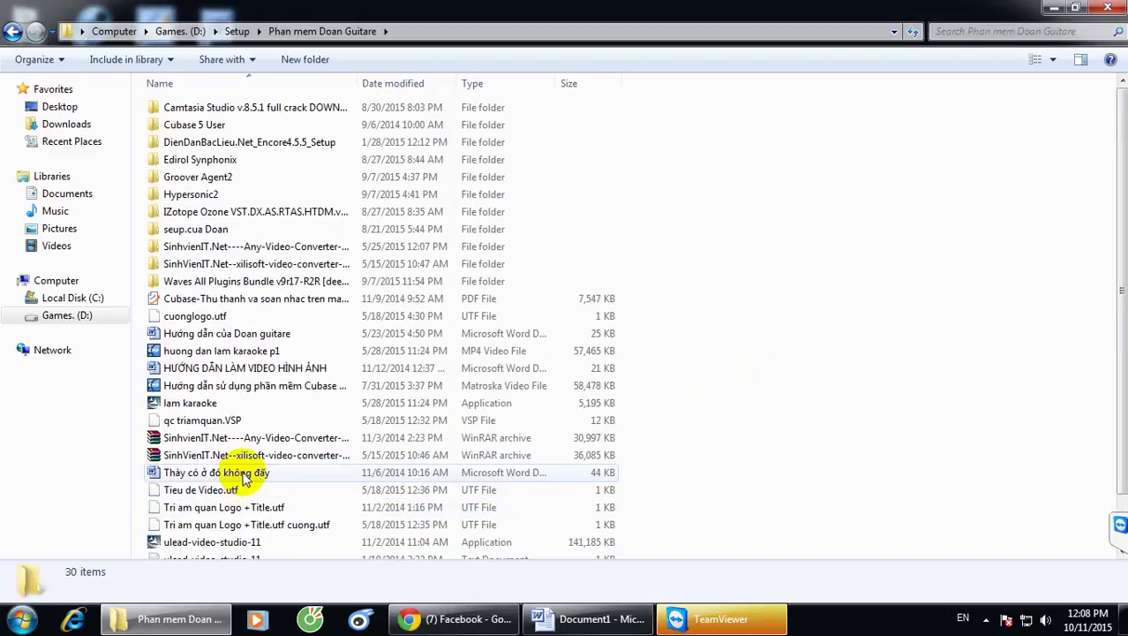
left_click(62, 282)
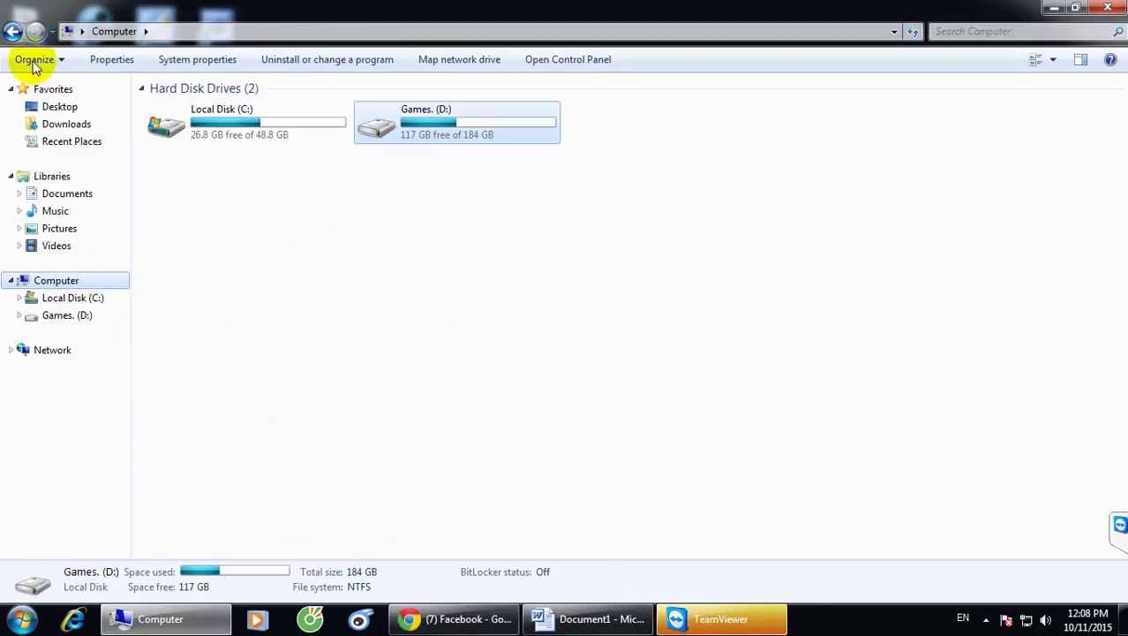
left_click(13, 31)
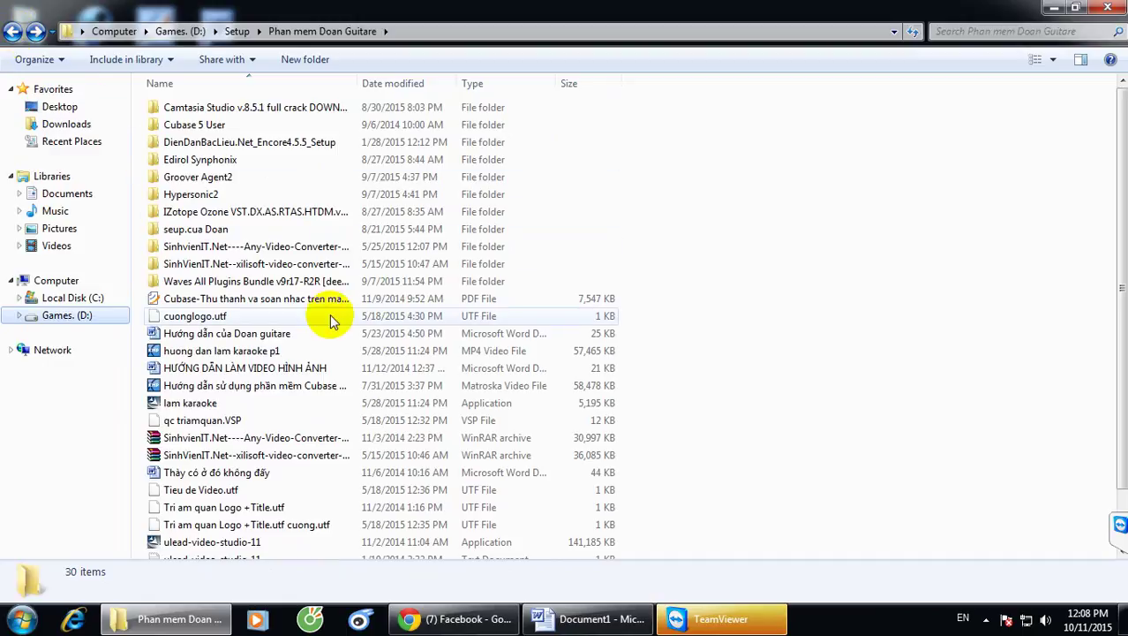
left_click(246, 194)
double_click(245, 195)
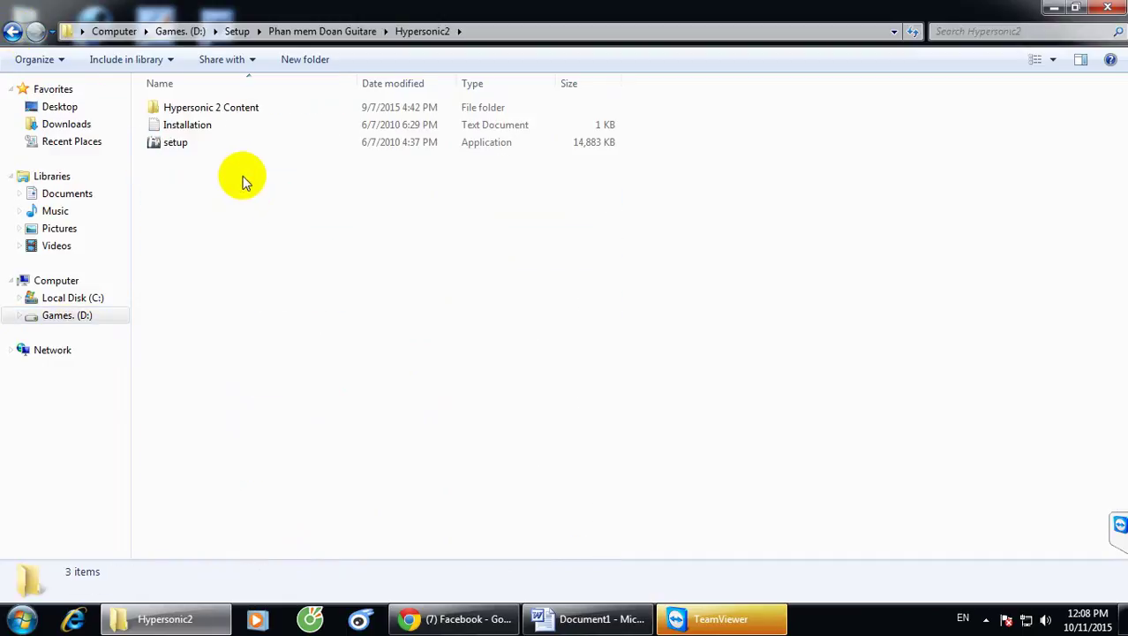
left_click(13, 31)
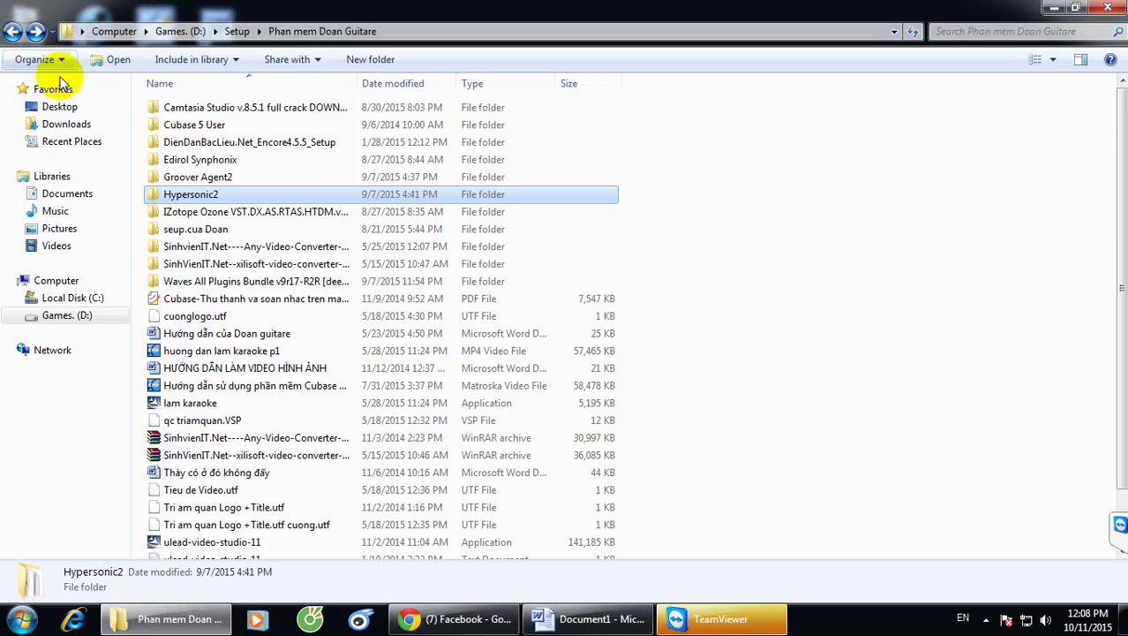
Open the Hypersonic2 folder and run its setup application as administrator.
double_click(228, 195)
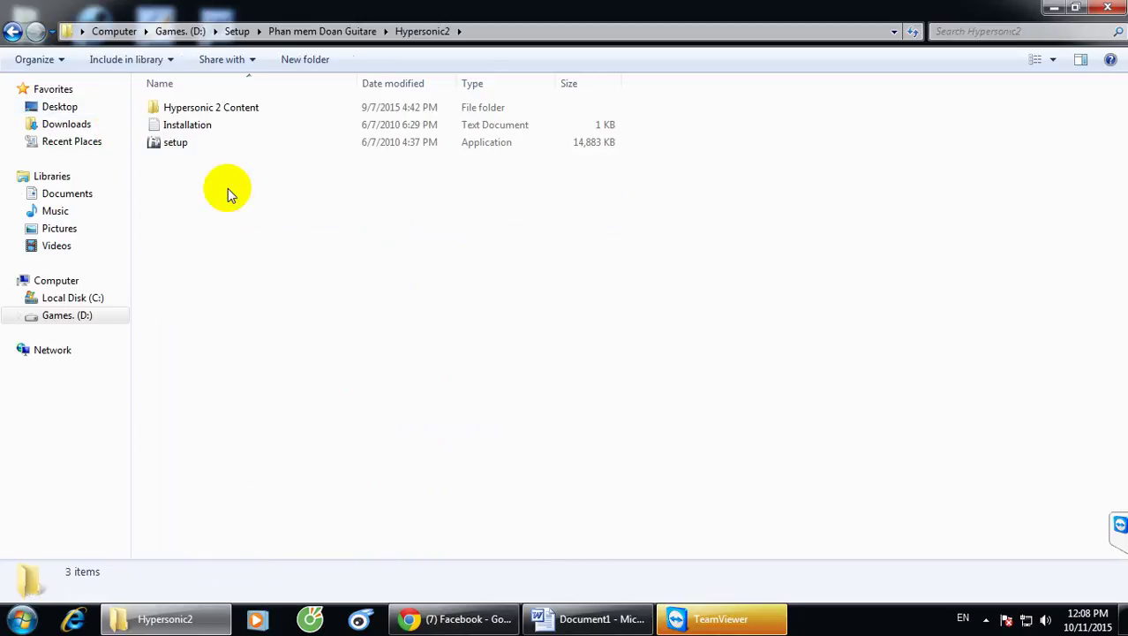
left_click(191, 143)
right_click(191, 143)
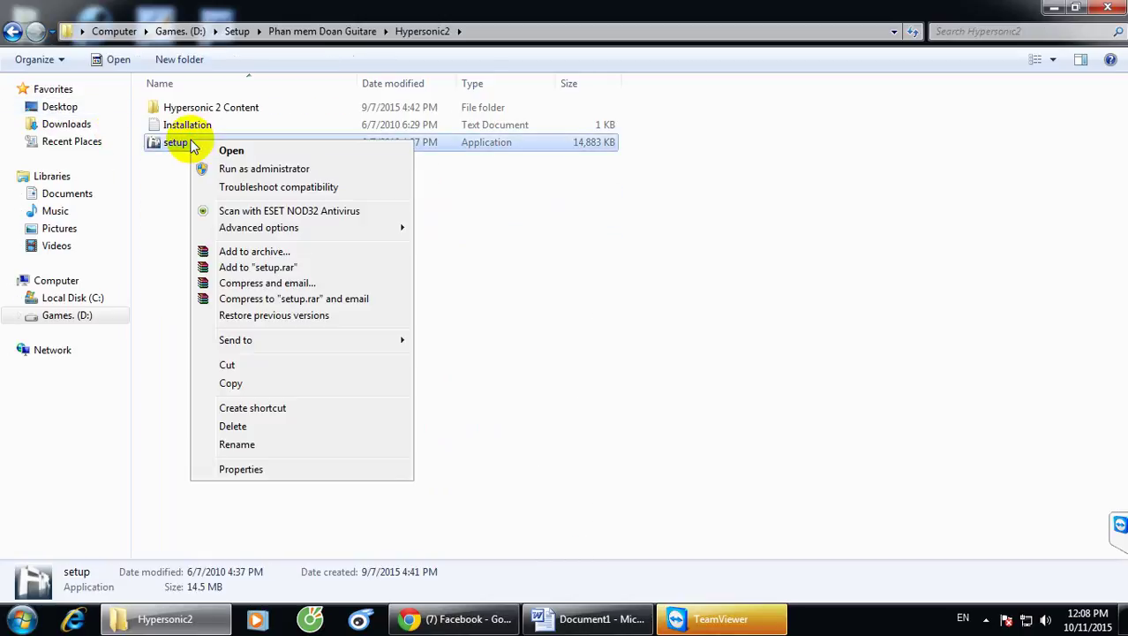
left_click(234, 171)
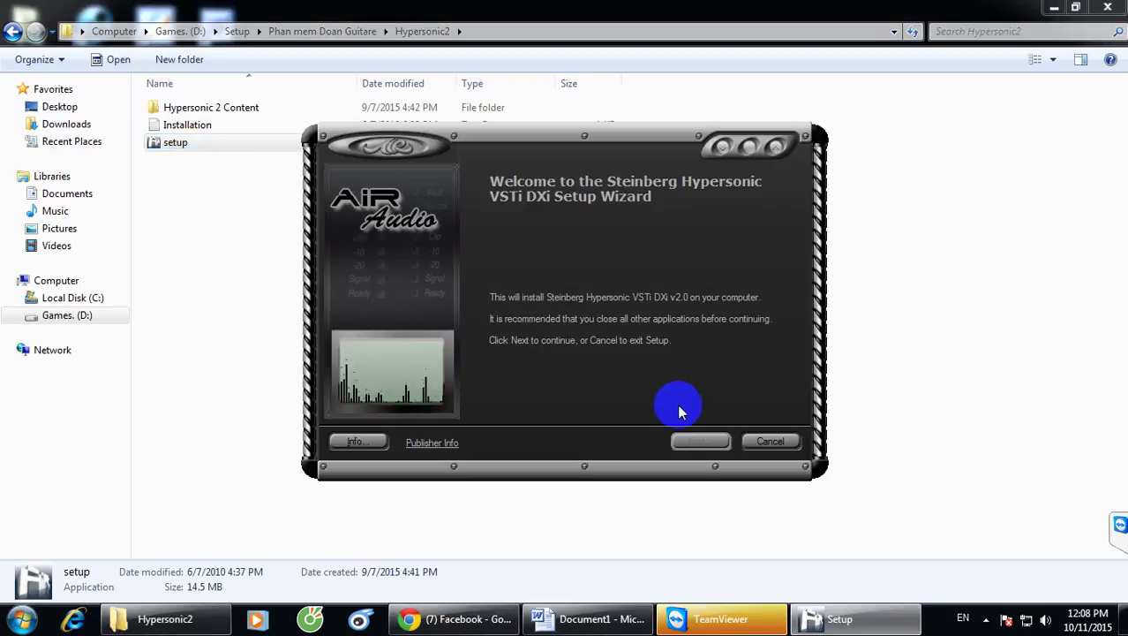
Install Steinberg Hypersonic VSTi DXi with all components and the default Hypersonic 2 Start Menu folder, and finish the wizard.
left_click(704, 441)
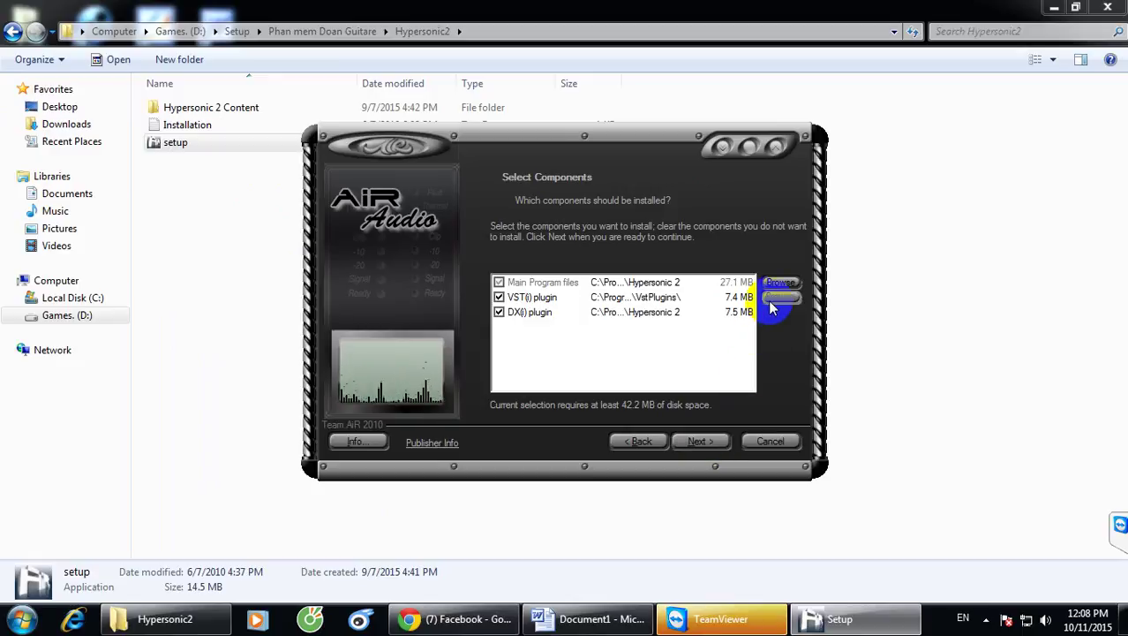
left_click(691, 442)
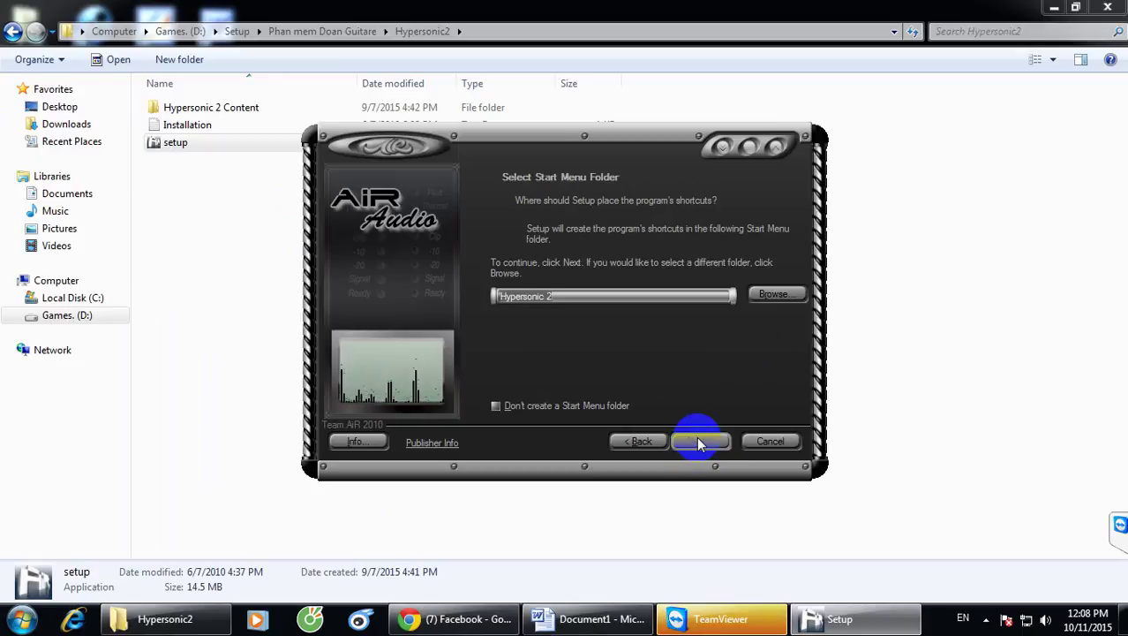
left_click(696, 442)
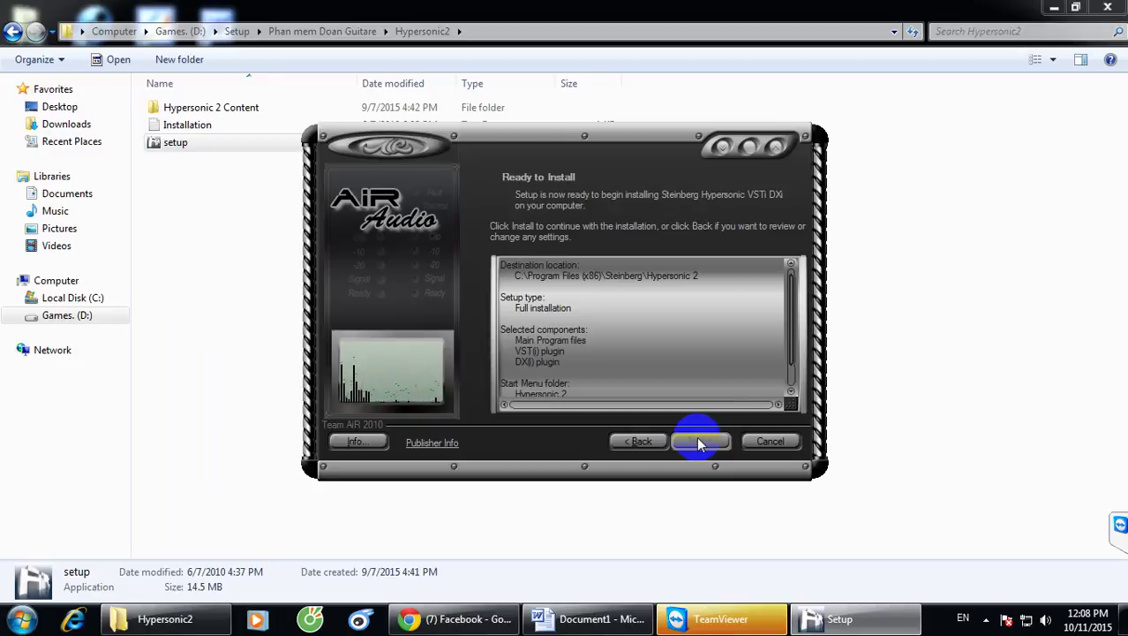
scroll(785, 311, "down", 1)
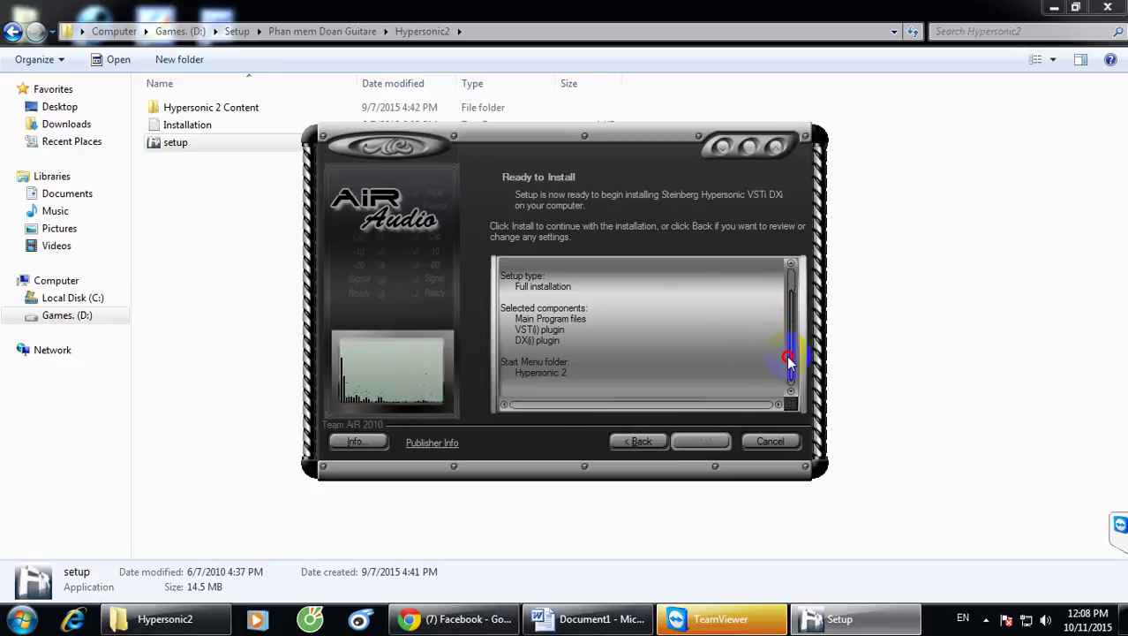
left_click(700, 443)
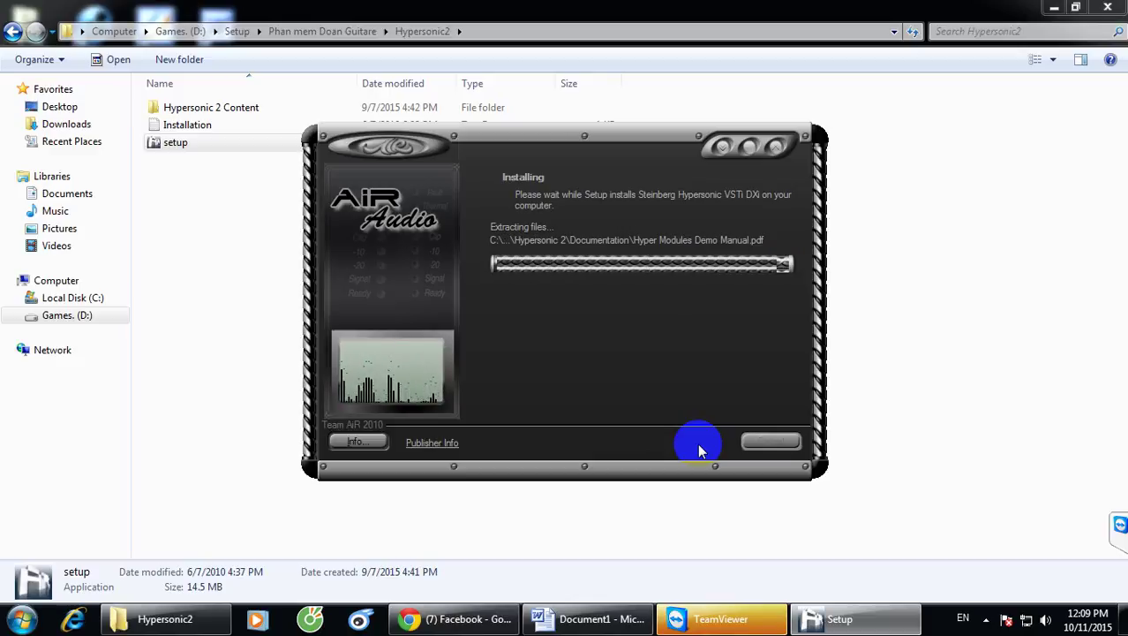
left_click(697, 443)
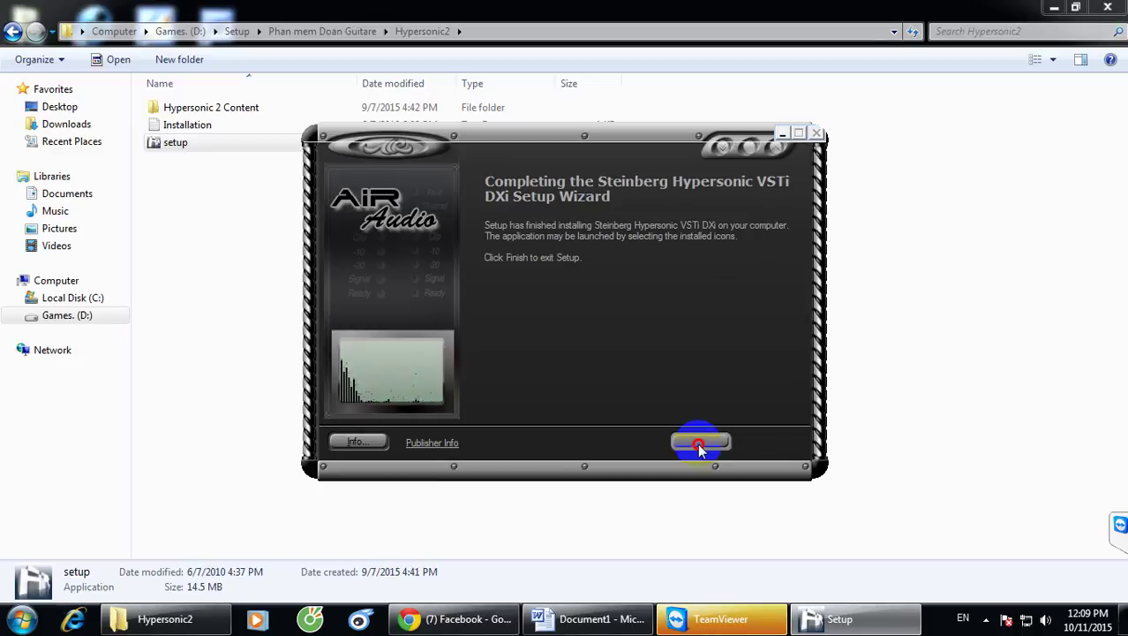
Open the IZotope Ozone VST folder in the main setup folder and run its Setup application as administrator.
left_click(449, 385)
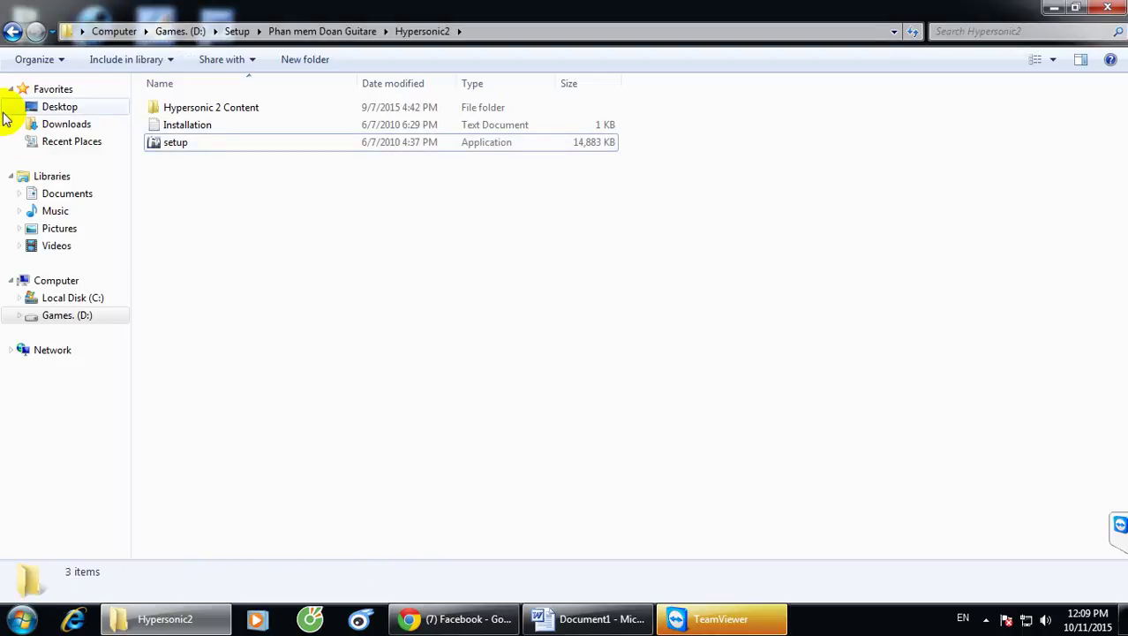
left_click(13, 34)
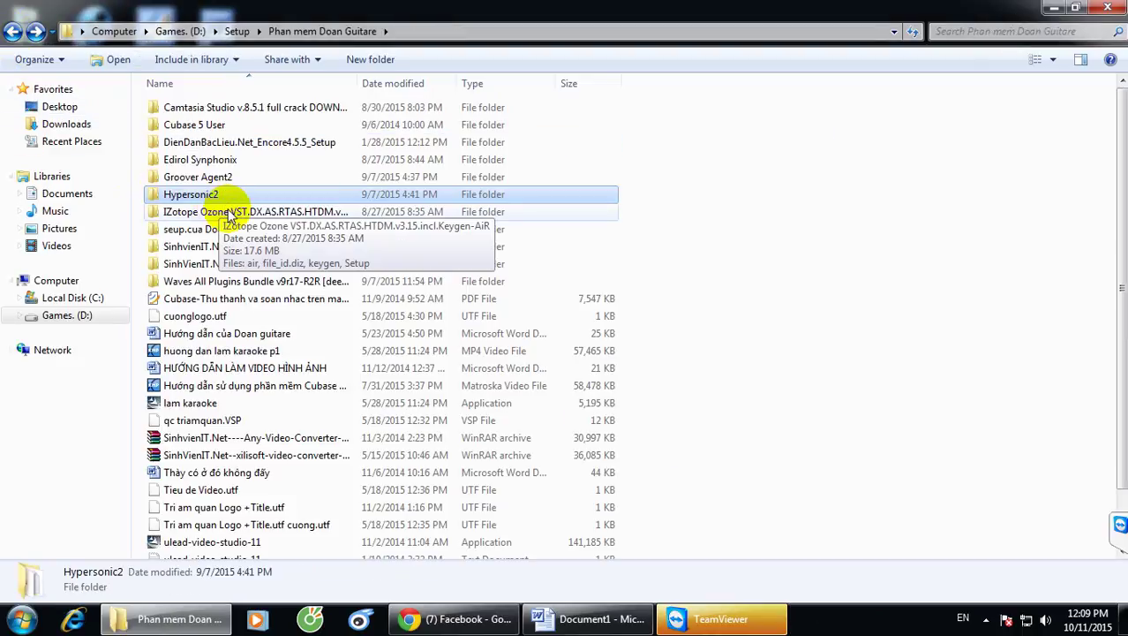
double_click(229, 213)
left_click(179, 160)
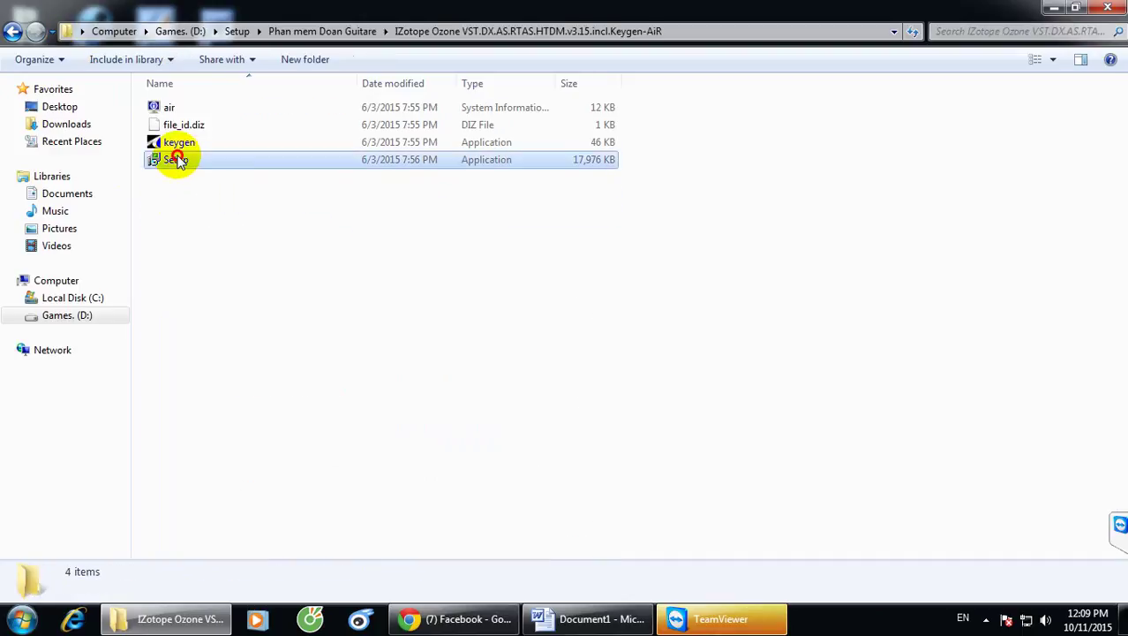
right_click(177, 160)
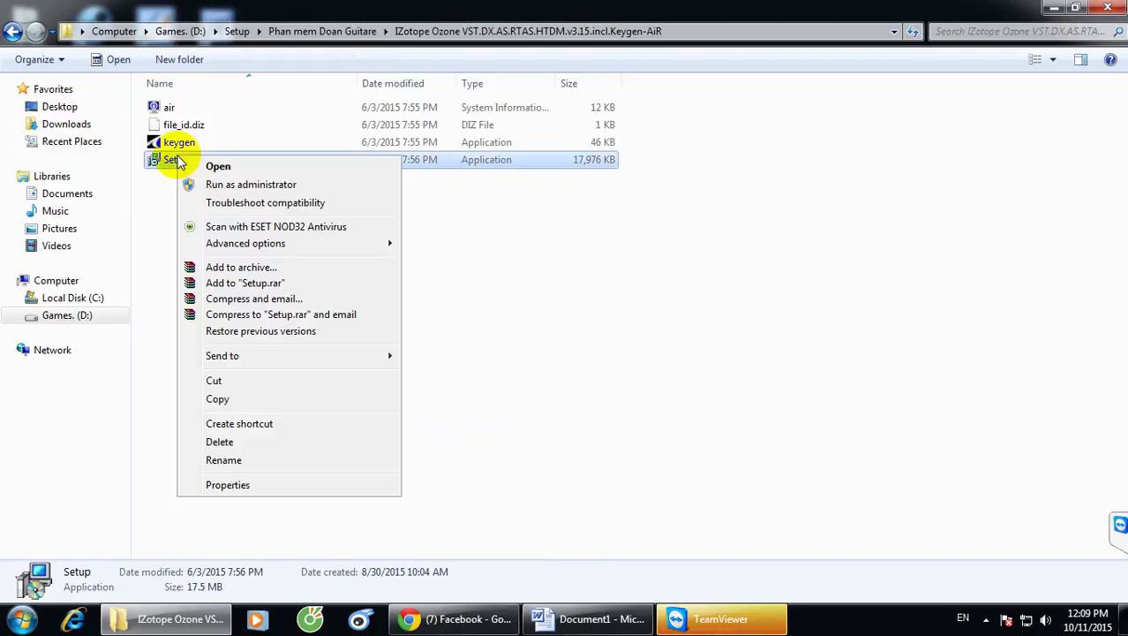
left_click(232, 186)
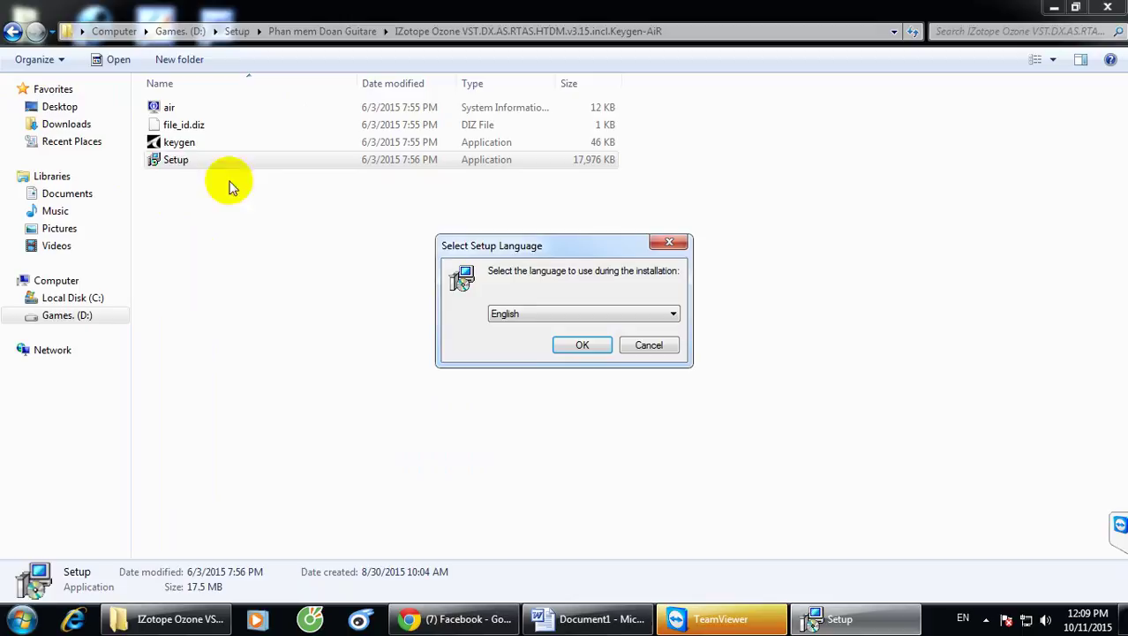
Choose English, accept the iZotope Ozone 3 license, keep the default destination and exclude the Pro Tools 6 & 7 component.
left_click(575, 346)
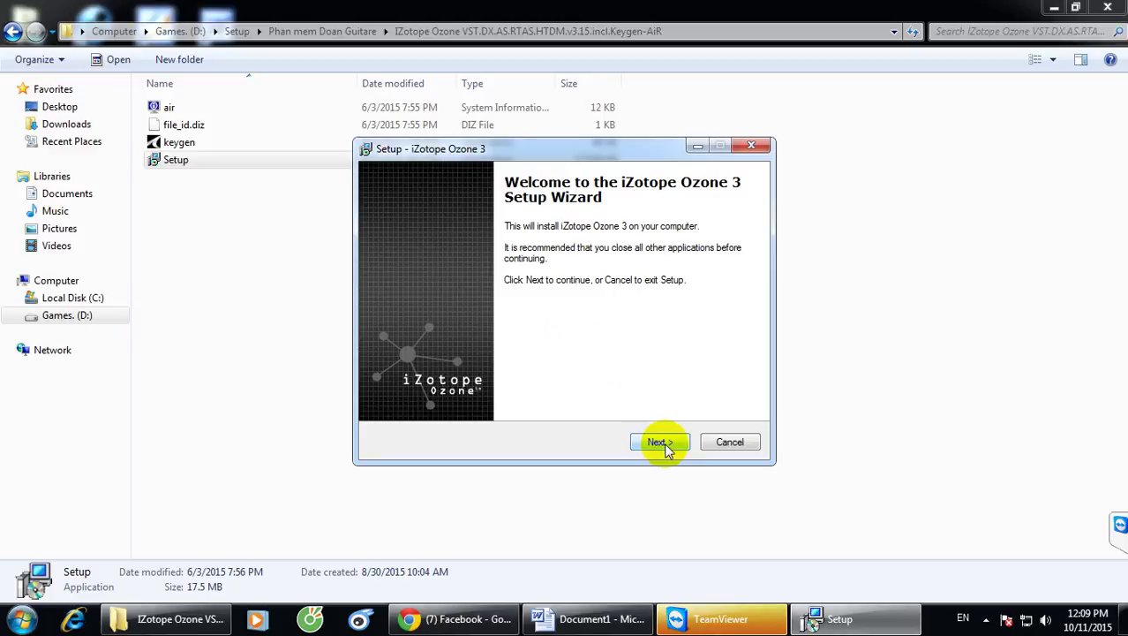
left_click(662, 445)
left_click(459, 392)
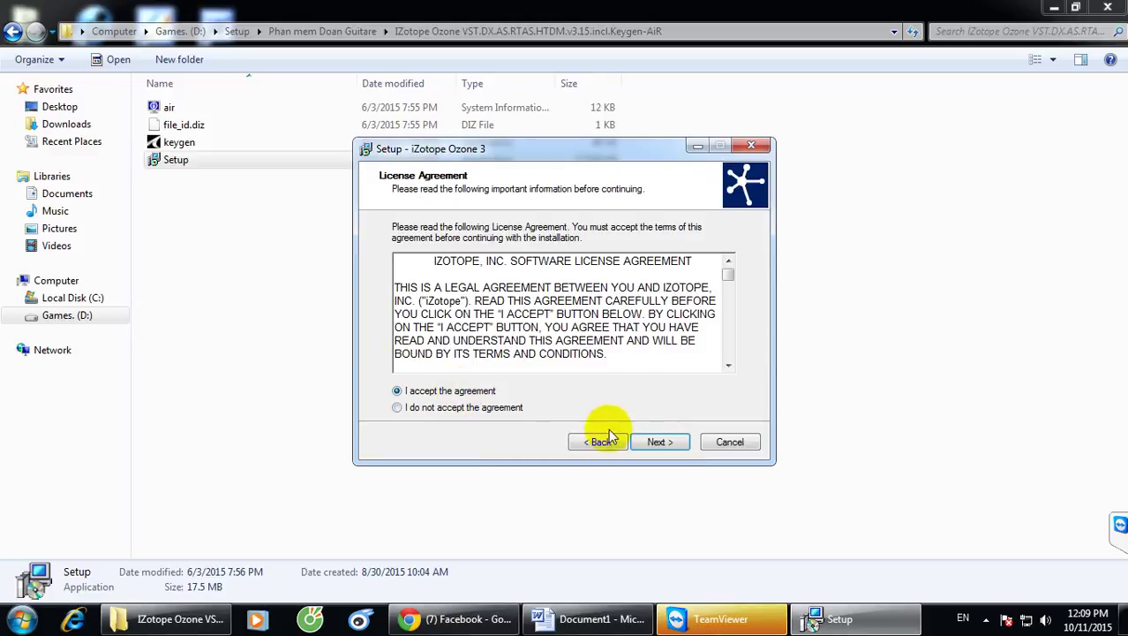
left_click(661, 442)
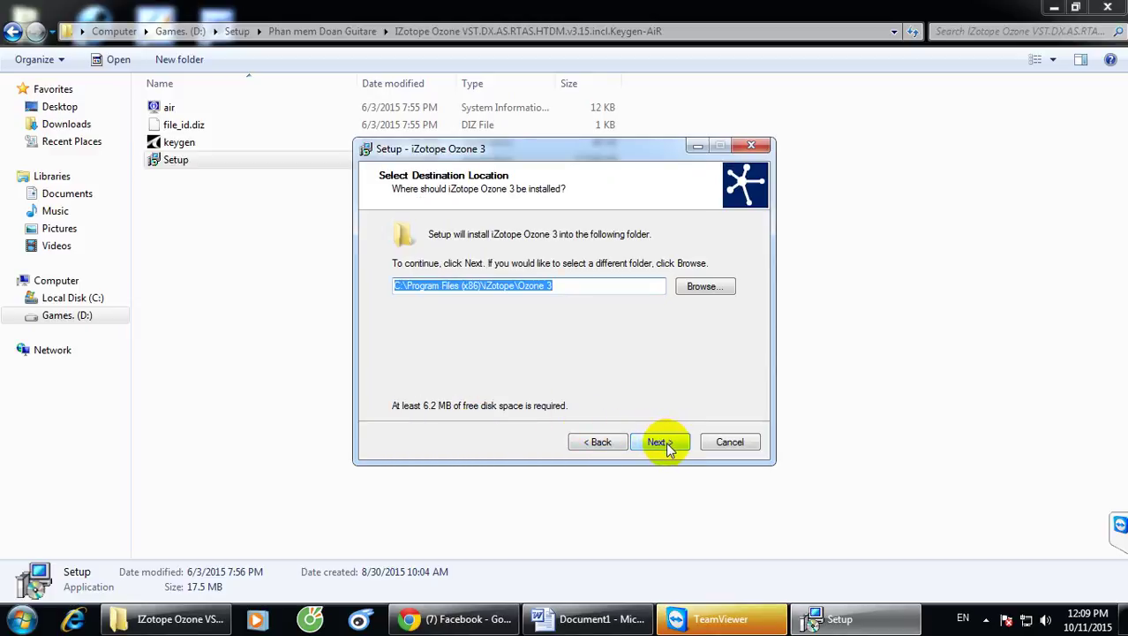
left_click(666, 445)
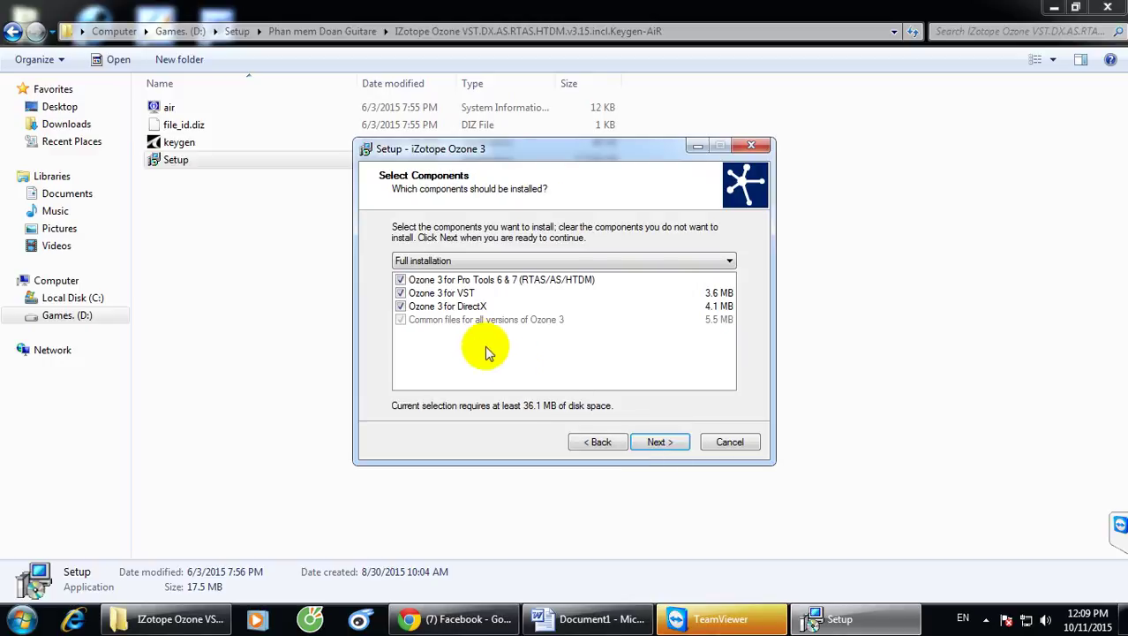
left_click(401, 280)
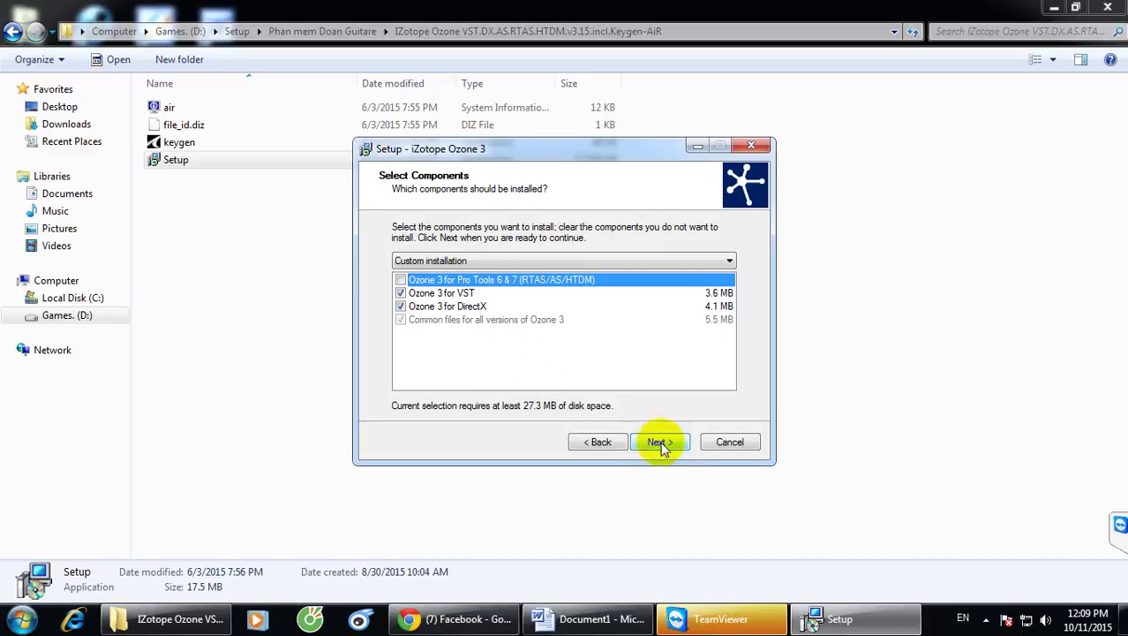
left_click(670, 444)
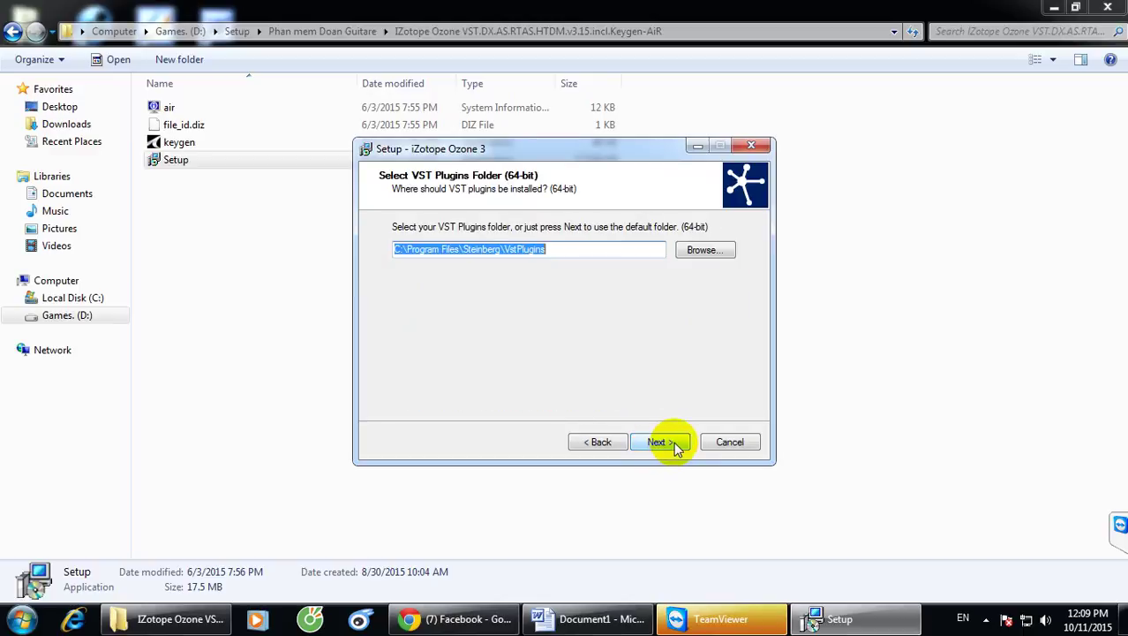
Install iZotope Ozone 3 with the default 64-bit and 32-bit VST plugin folders and Start Menu folder, and finish the wizard.
left_click(671, 444)
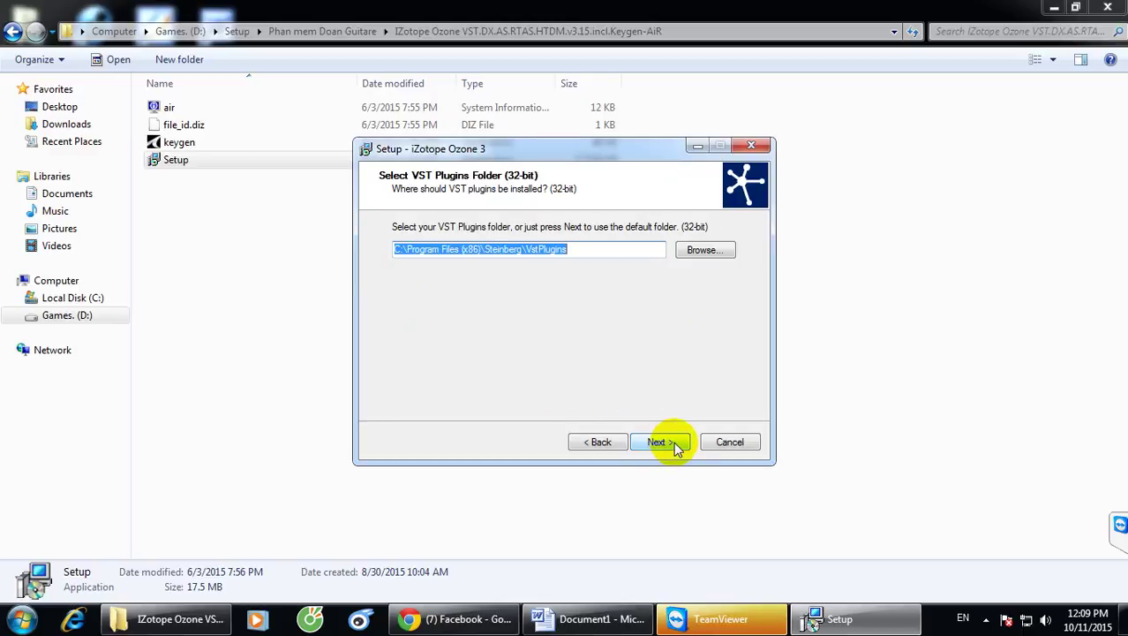
left_click(671, 444)
left_click(671, 443)
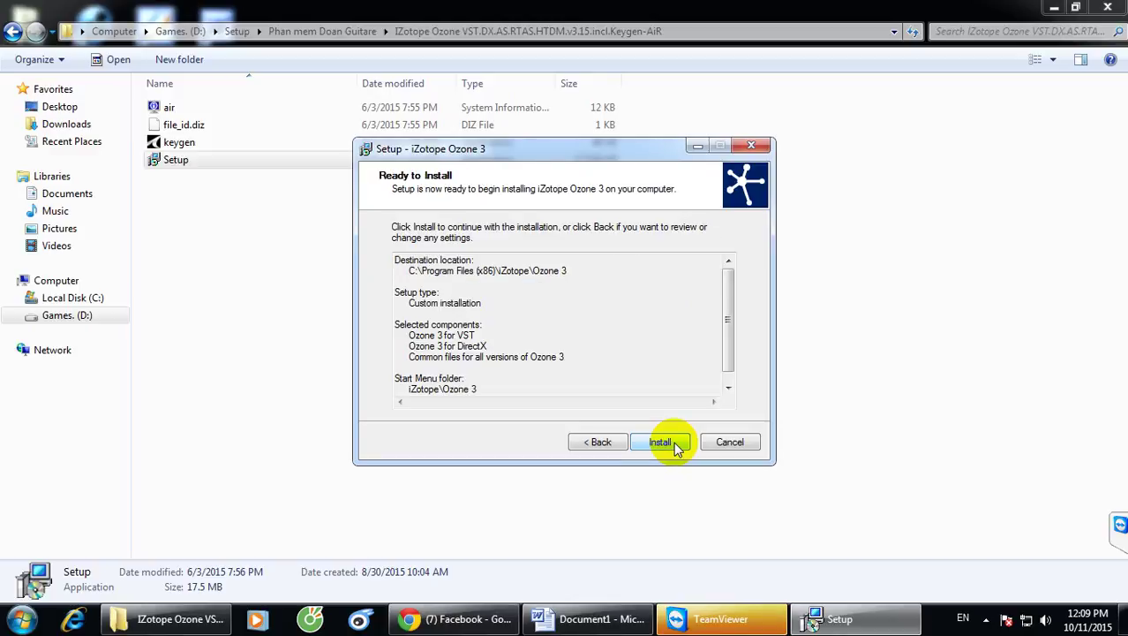
left_click(671, 443)
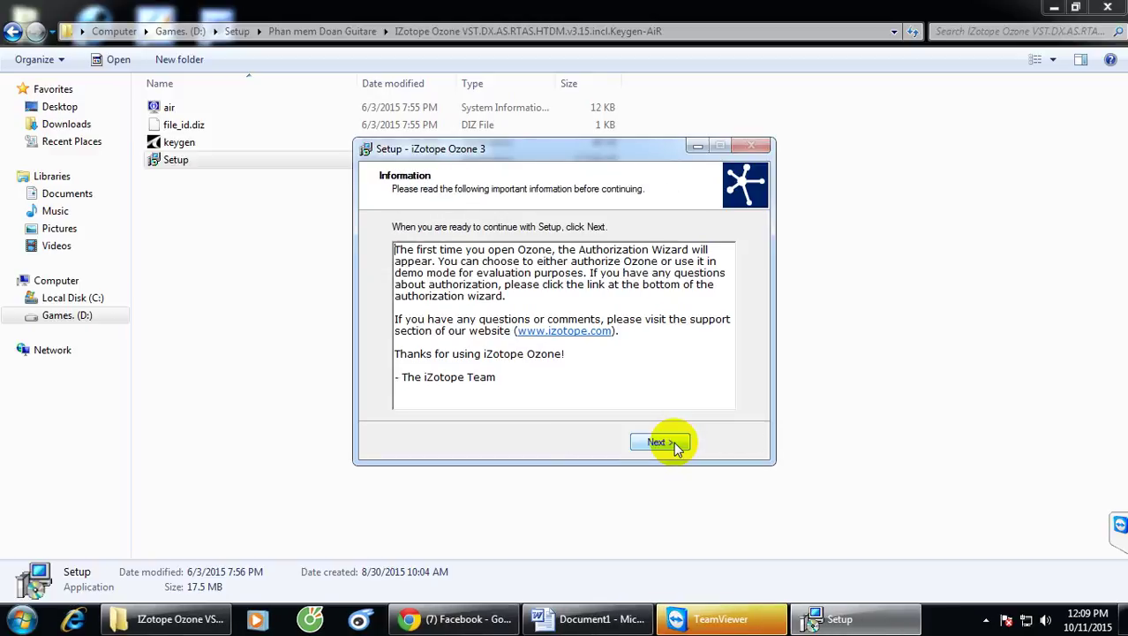
left_click(660, 442)
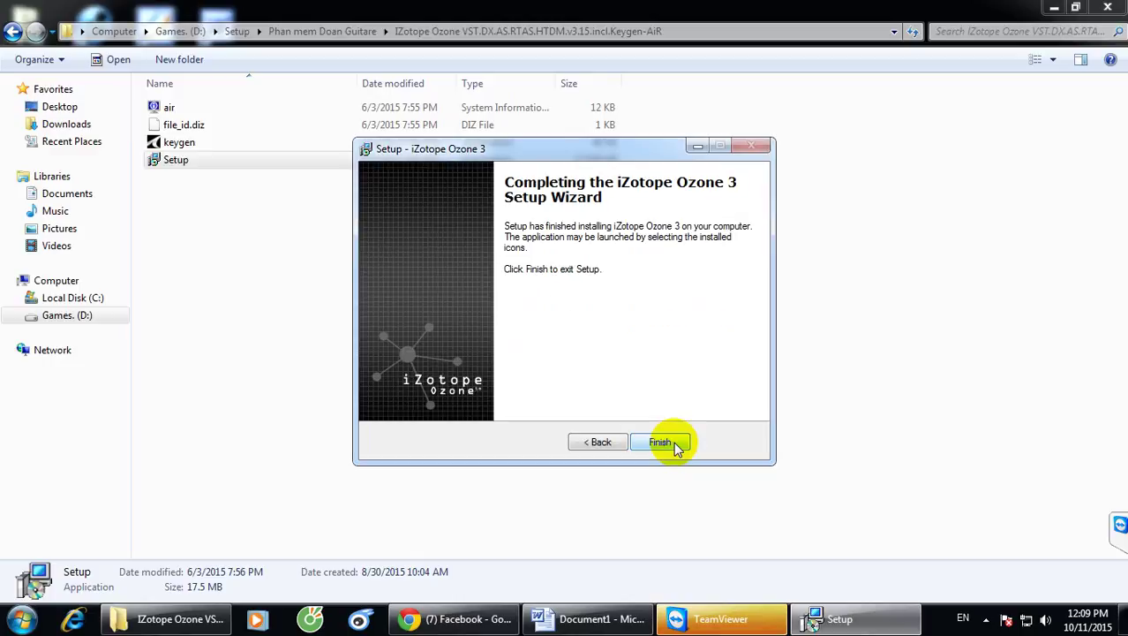
left_click(676, 445)
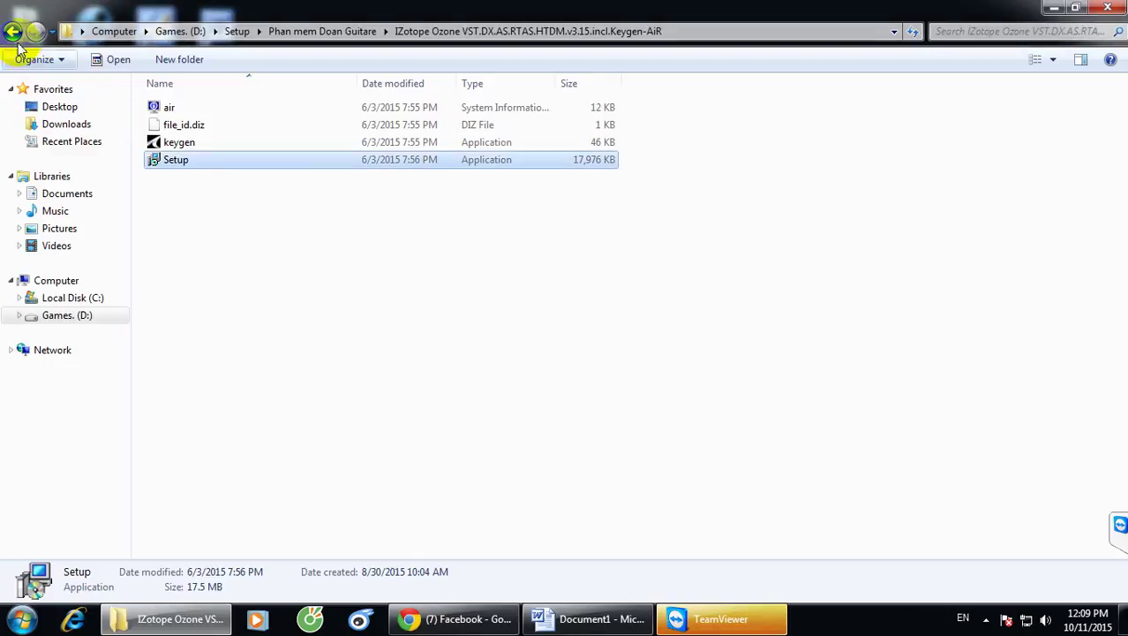
Open the inner Edirol.HQ.Orchestral.VSTi.v1.03-TALiO folder within Edirol Synphonix and run its setup application as administrator.
left_click(13, 32)
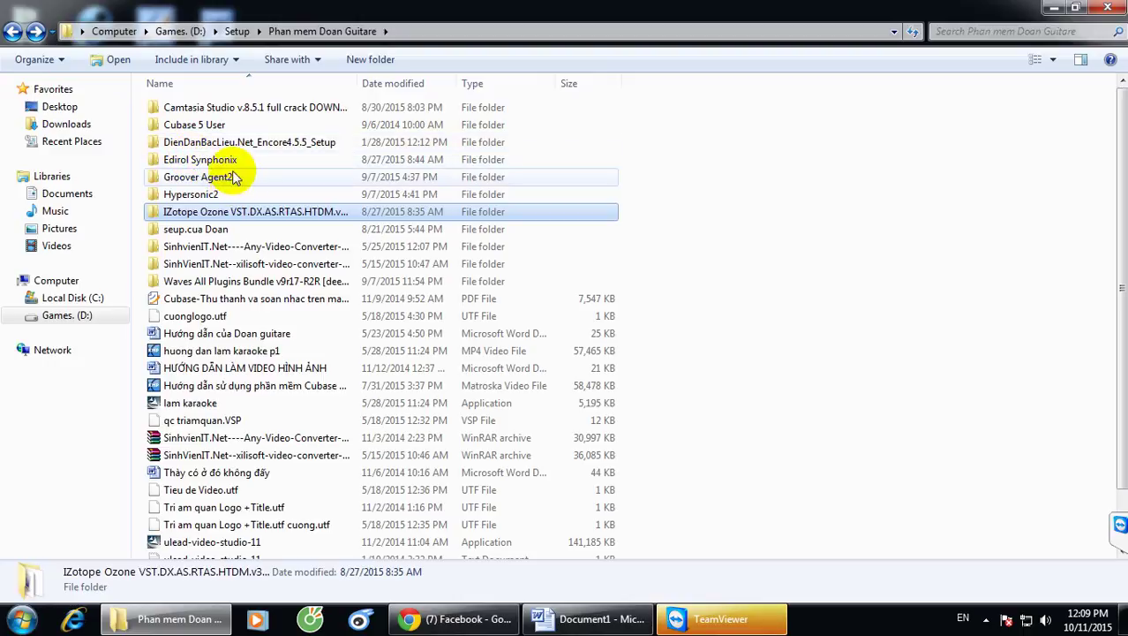
double_click(231, 161)
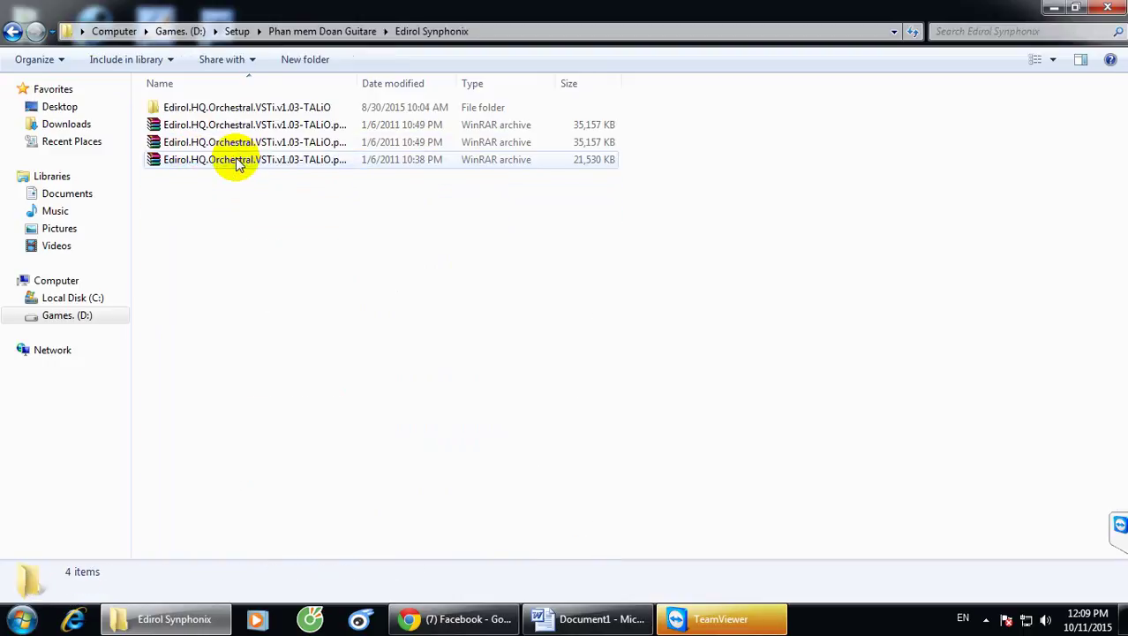
double_click(225, 108)
double_click(224, 109)
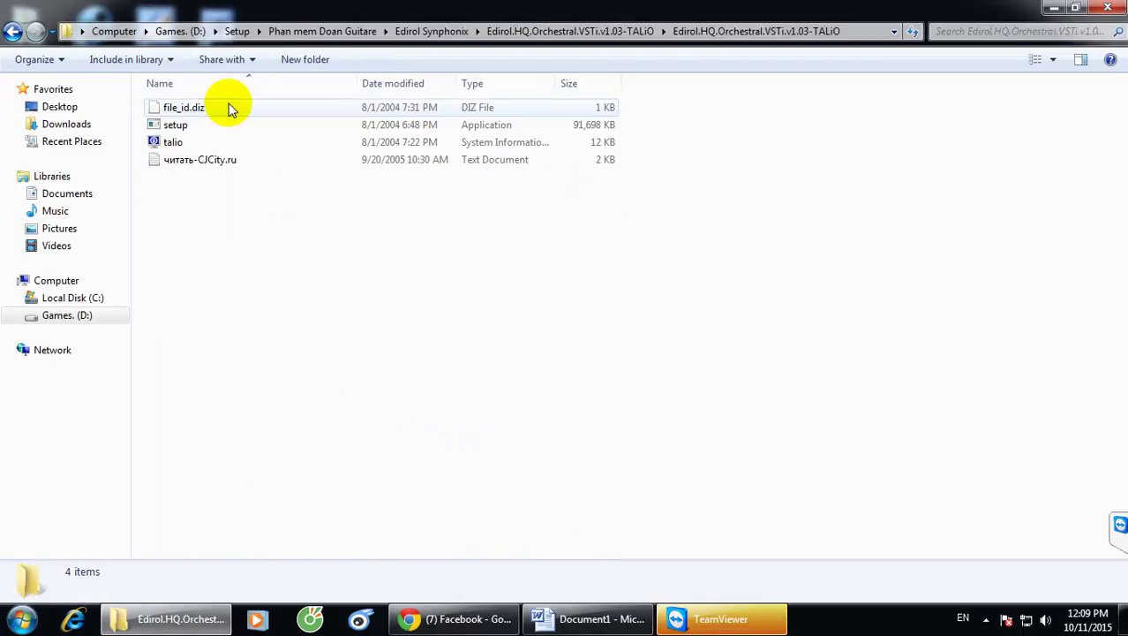
left_click(198, 128)
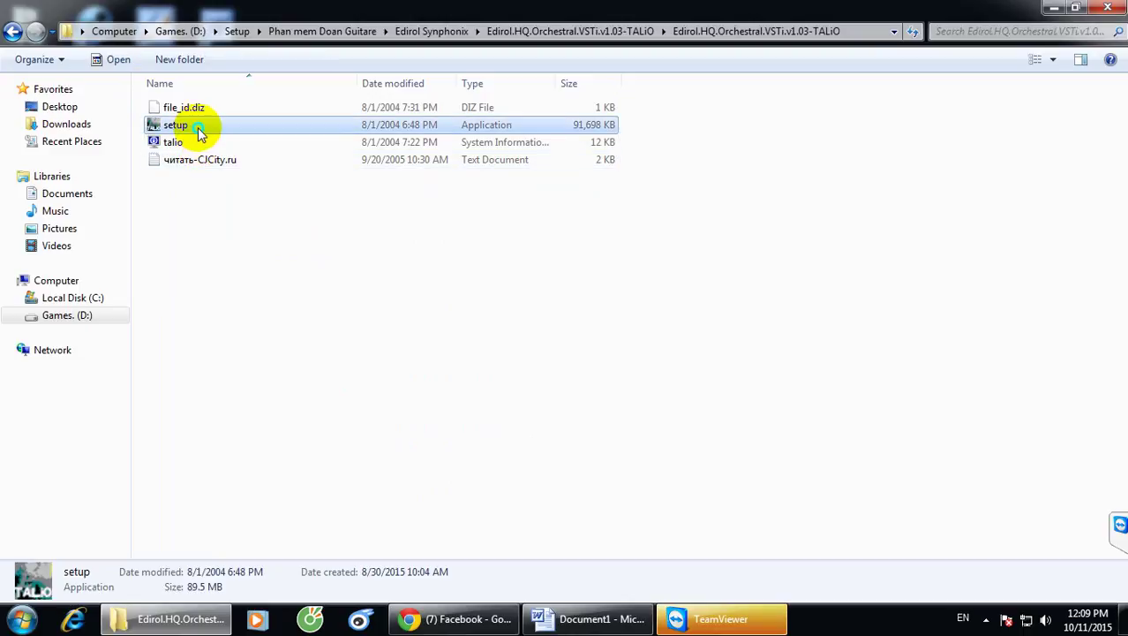
right_click(198, 127)
left_click(270, 156)
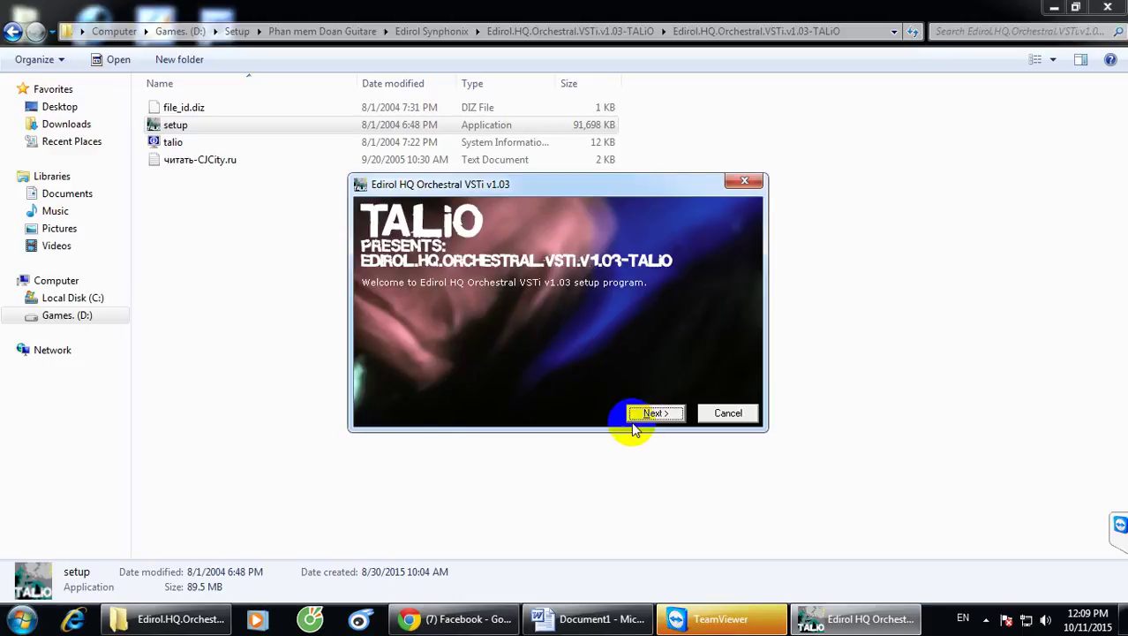
Install Edirol HQ Orchestral VSTi v1.03 in its default folders, finish the wizard and return to the main setup folder.
left_click(652, 414)
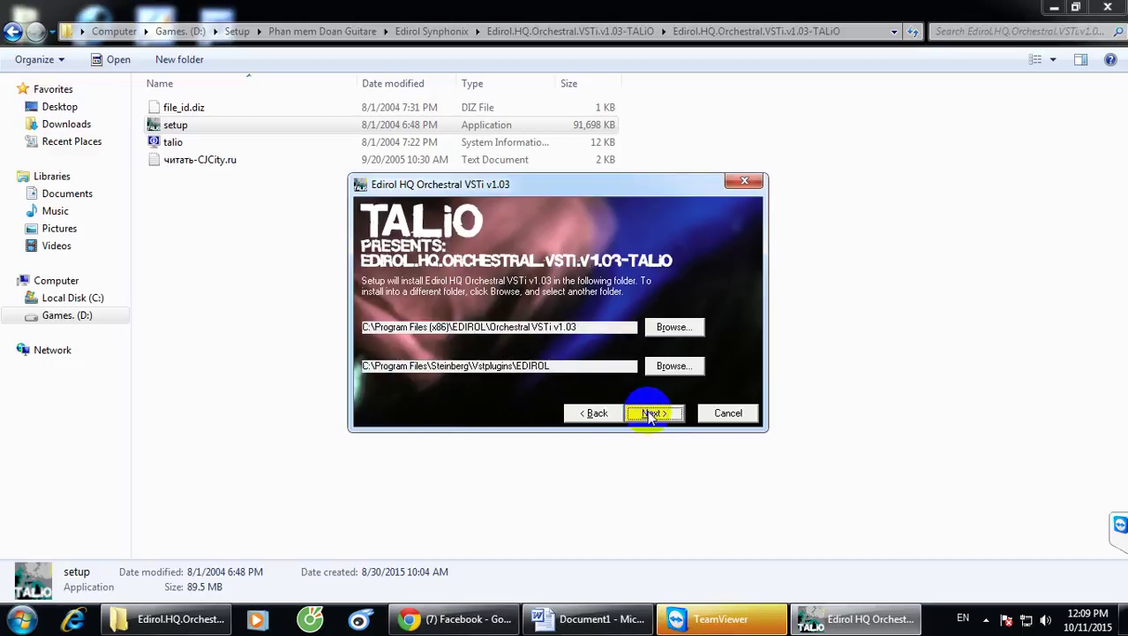
left_click(651, 414)
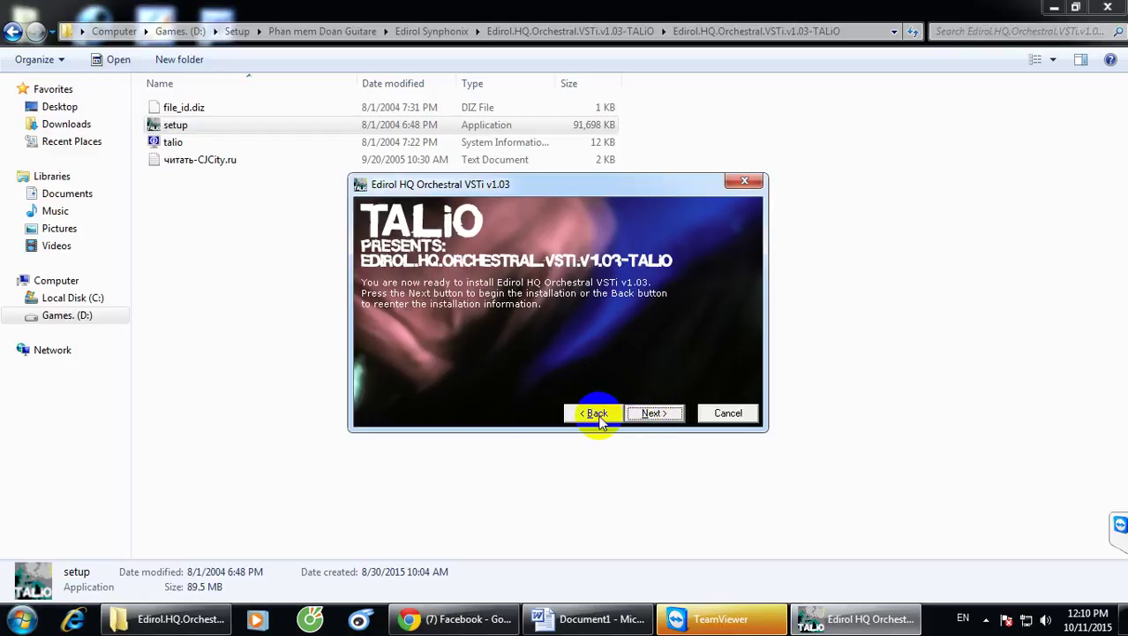
left_click(595, 414)
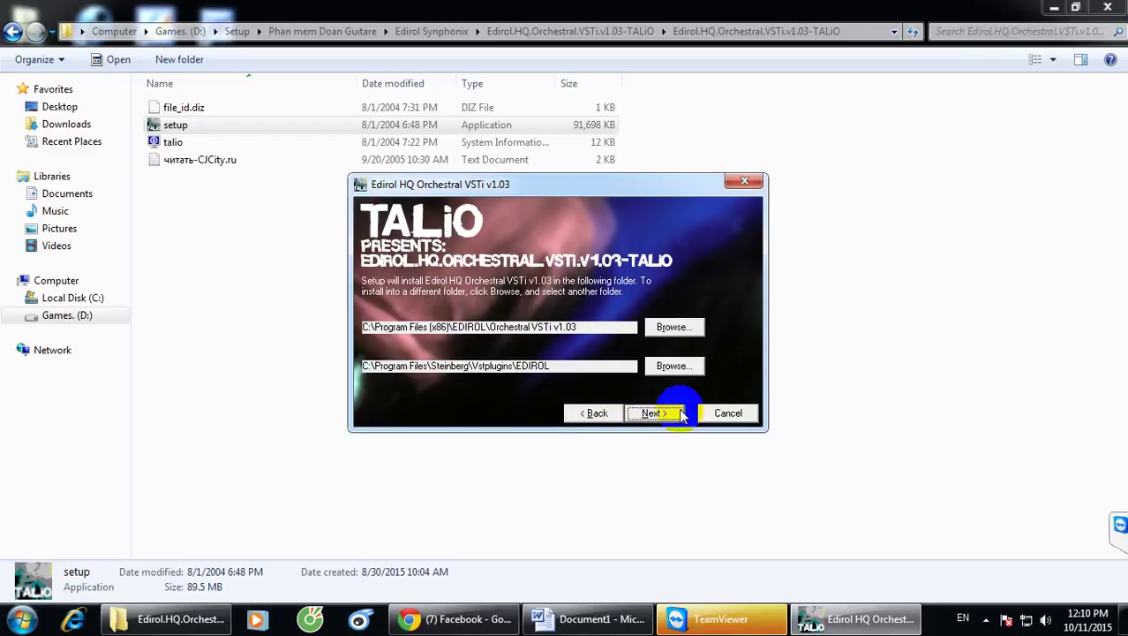
left_click(653, 413)
left_click(658, 414)
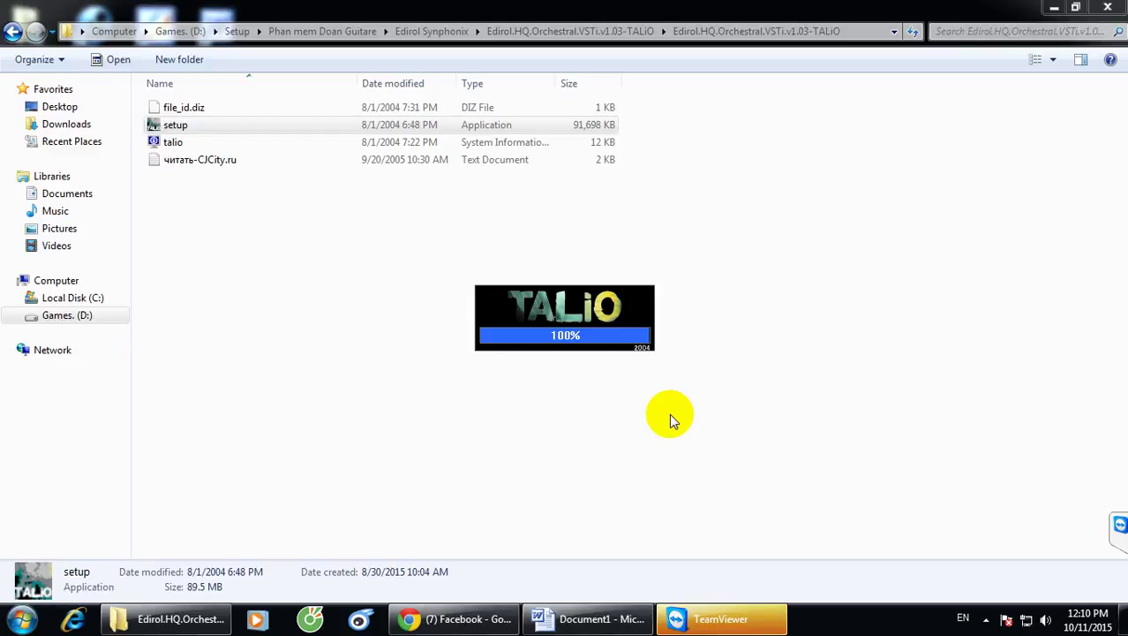
left_click(653, 413)
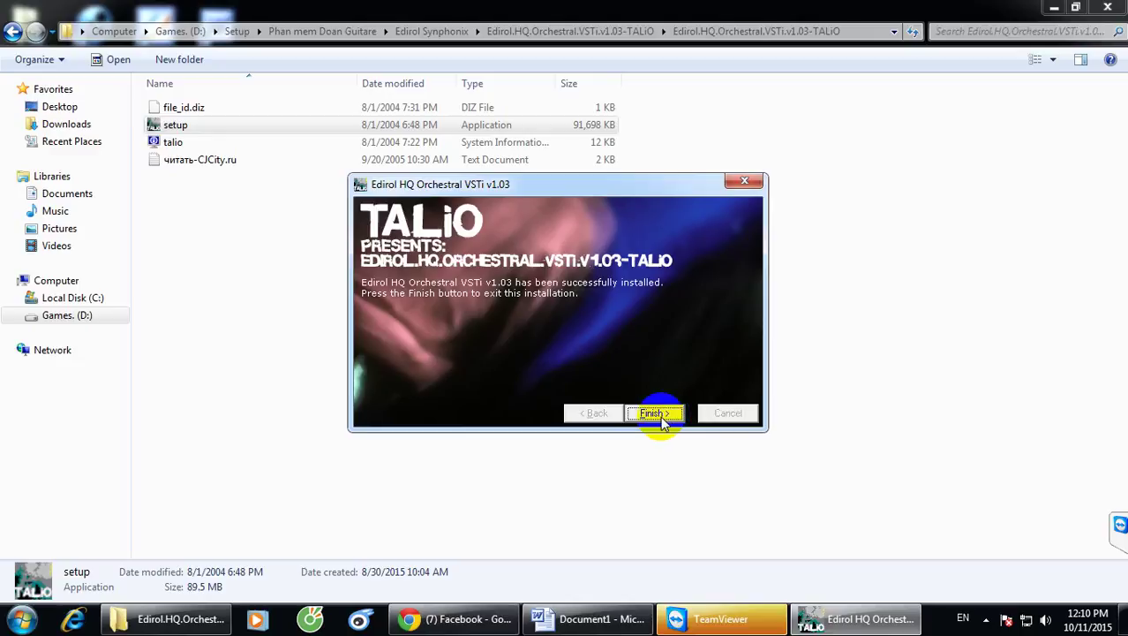
left_click(12, 33)
left_click(12, 32)
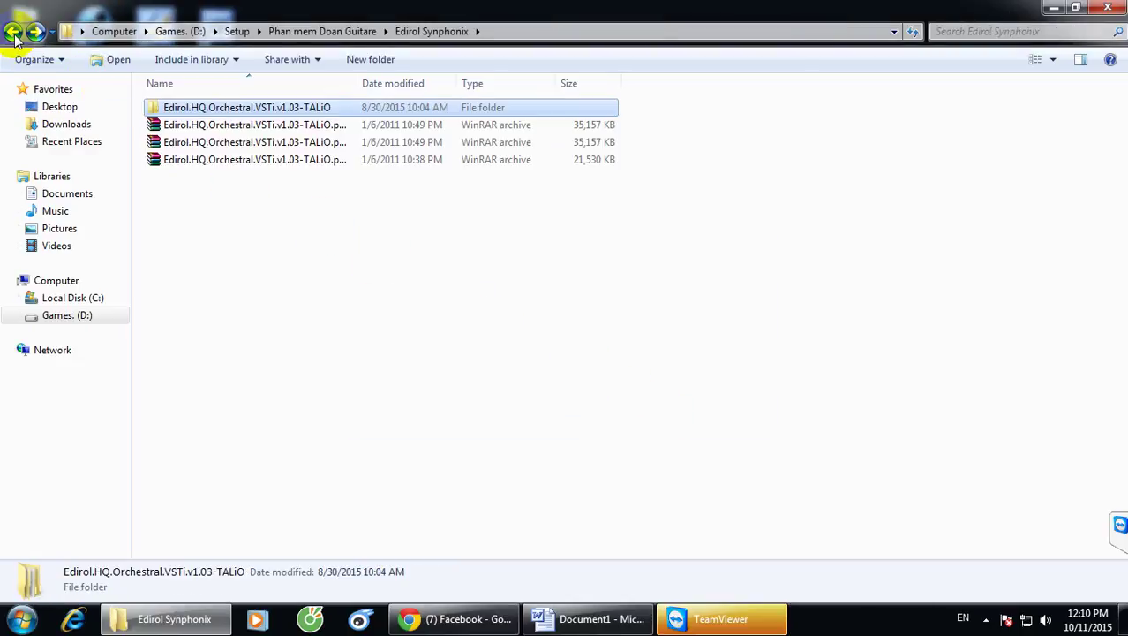
left_click(12, 33)
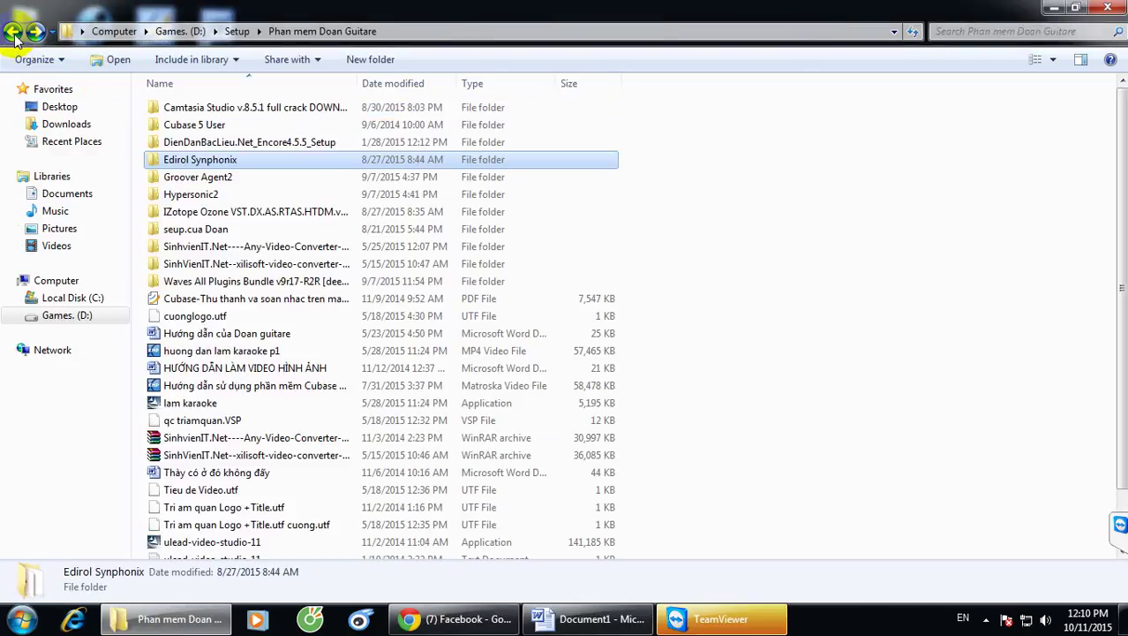
Try to open the Groove Agent 2 disc image from the Groover Agent2 folder with Windows Disc Image Burner.
double_click(223, 180)
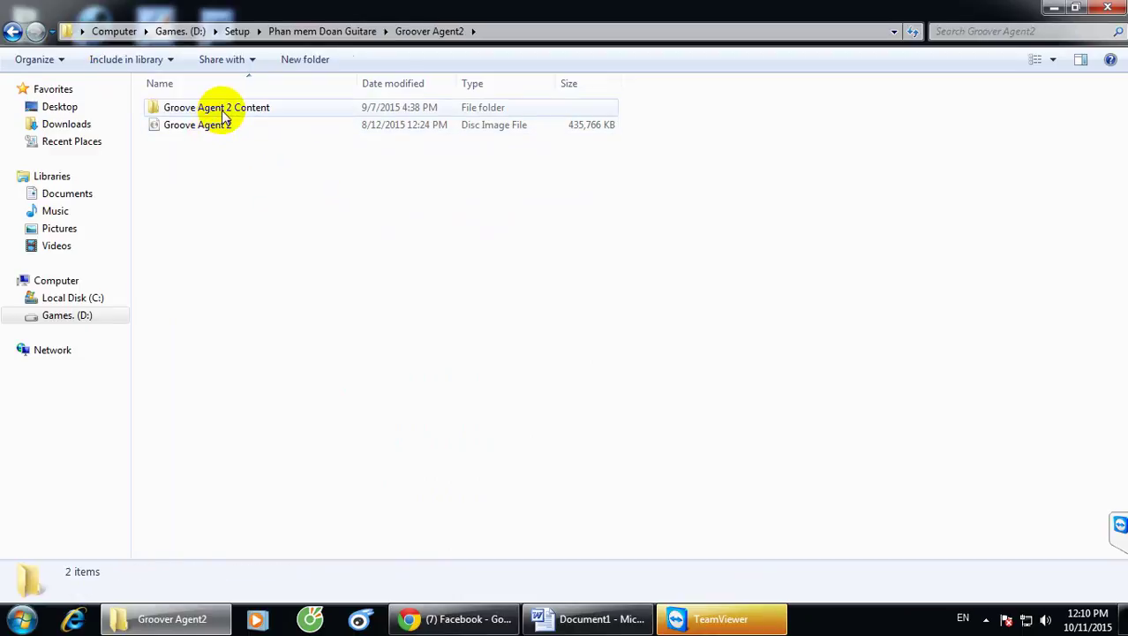
left_click(220, 110)
left_click(218, 132)
right_click(217, 129)
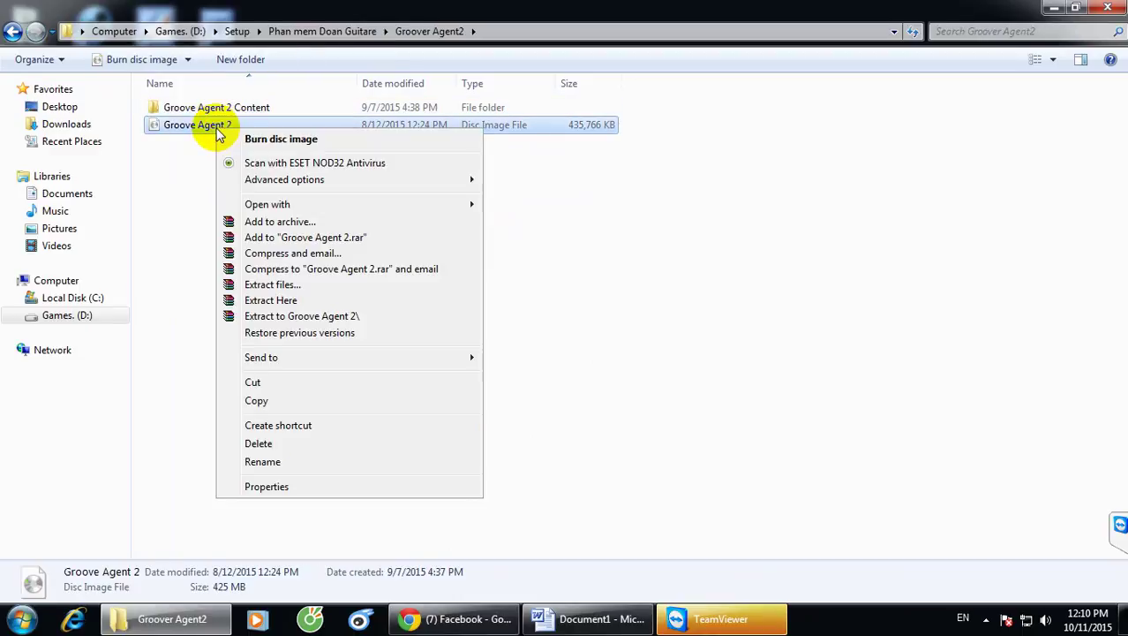
mouse_move(380, 215)
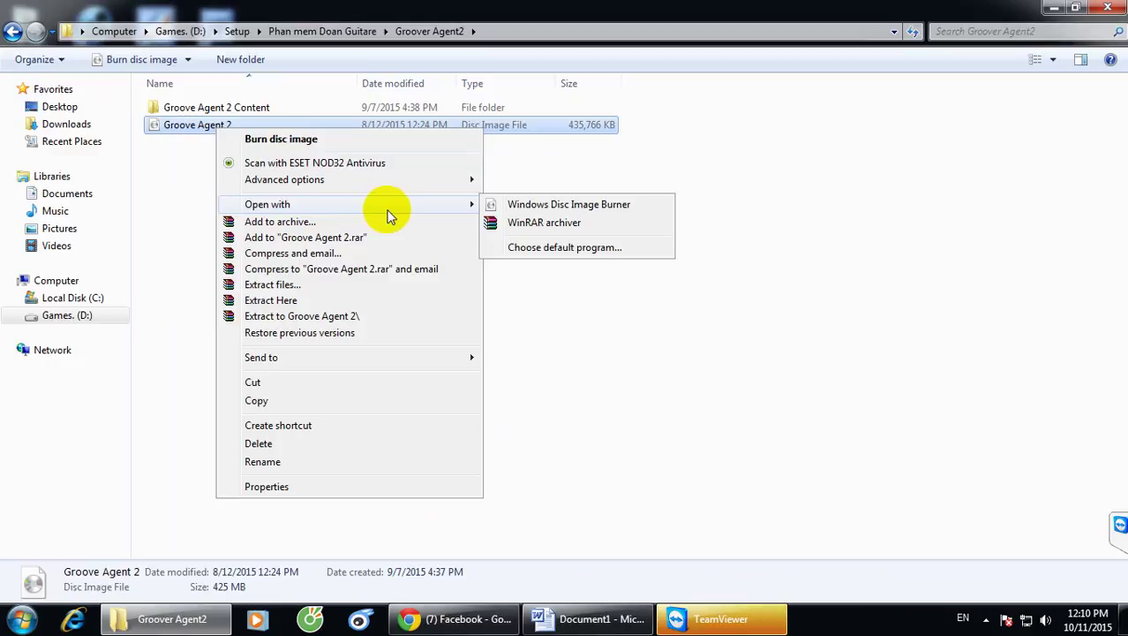
left_click(555, 205)
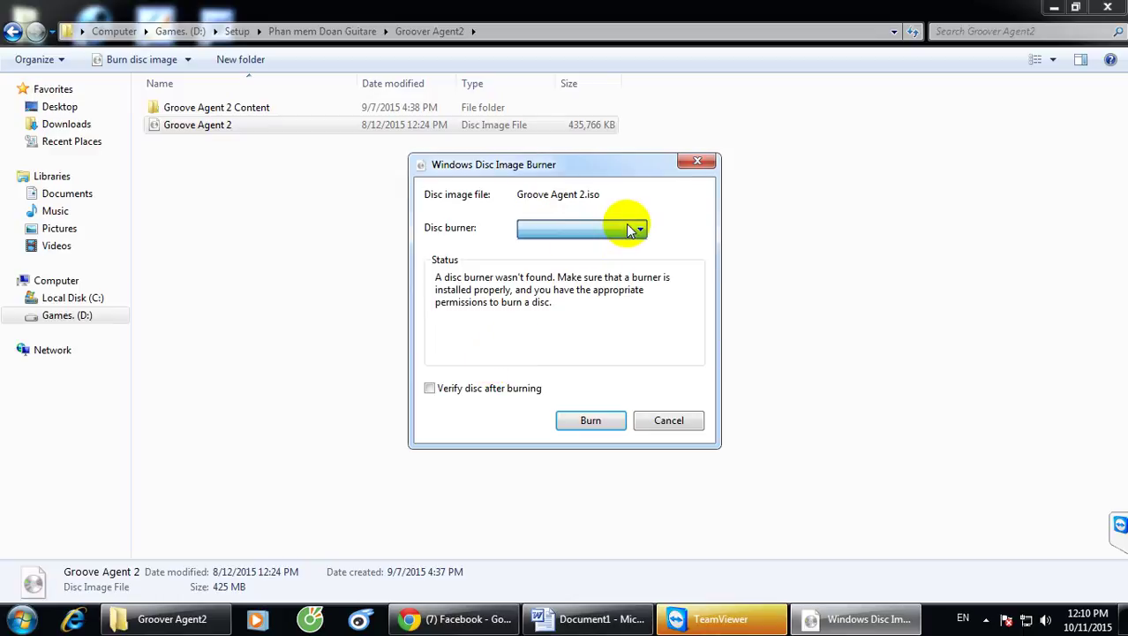
left_click(642, 419)
left_click(590, 391)
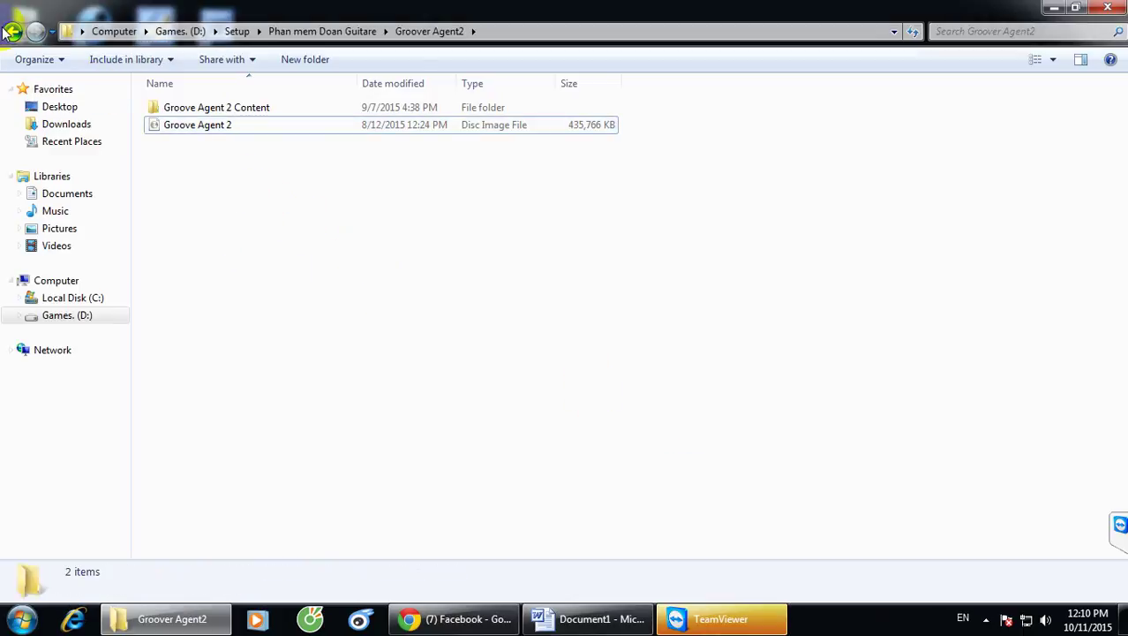
Look through the files in the Groove Agent 2 Content folder and return to the main setup folder.
double_click(186, 107)
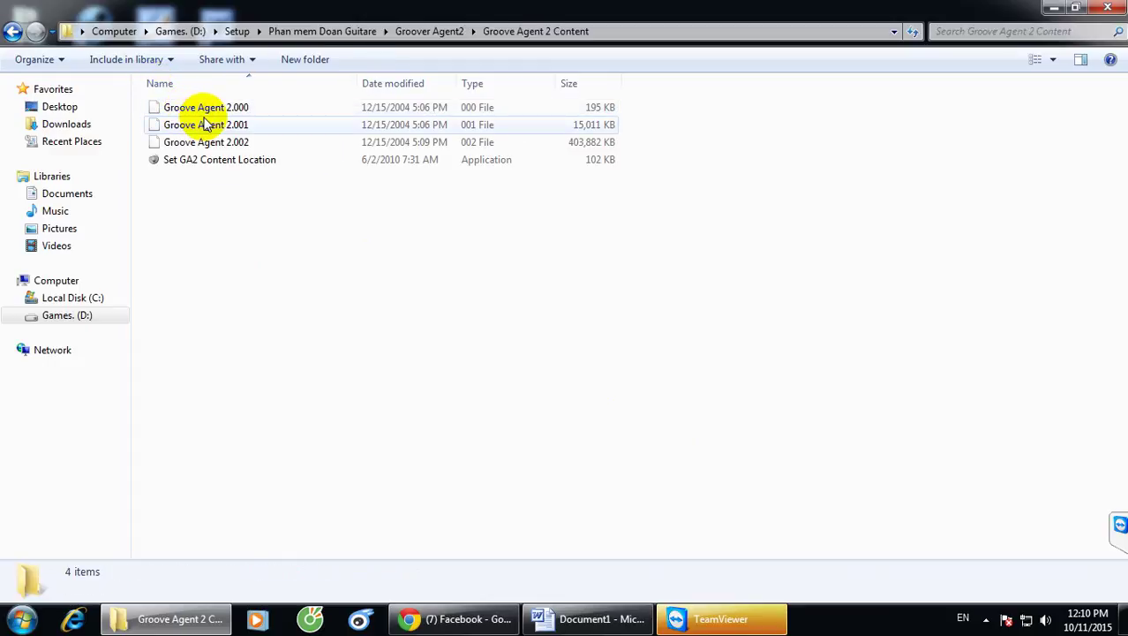
left_click(14, 32)
left_click(13, 32)
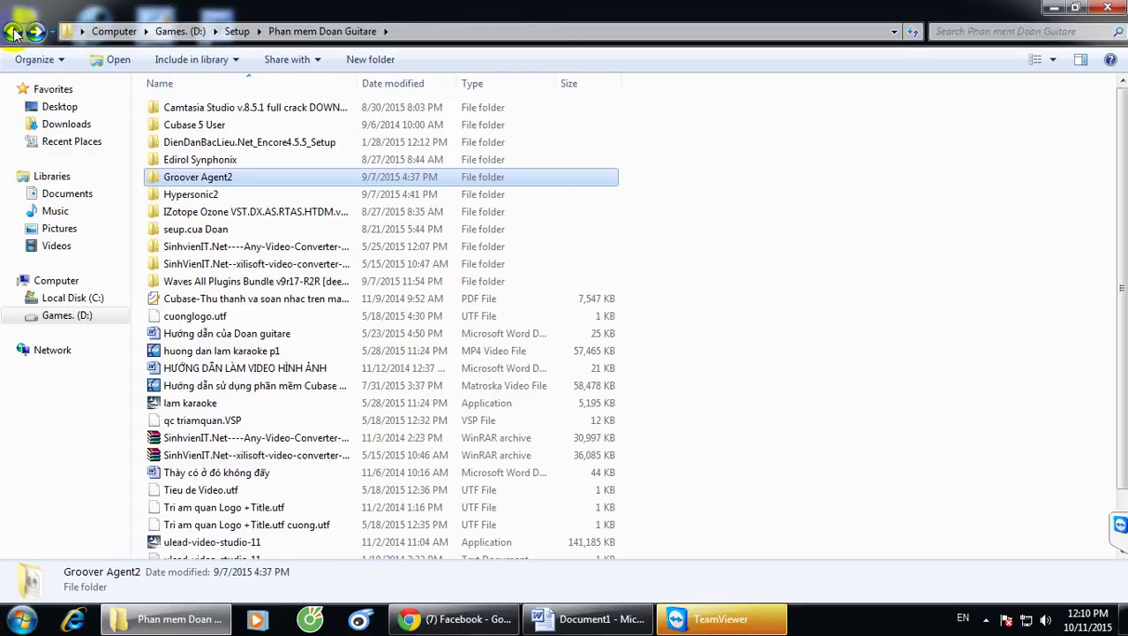
Close the setup folder window and open the Program Files (x86) folder on Local Disk (C:).
left_click(585, 247)
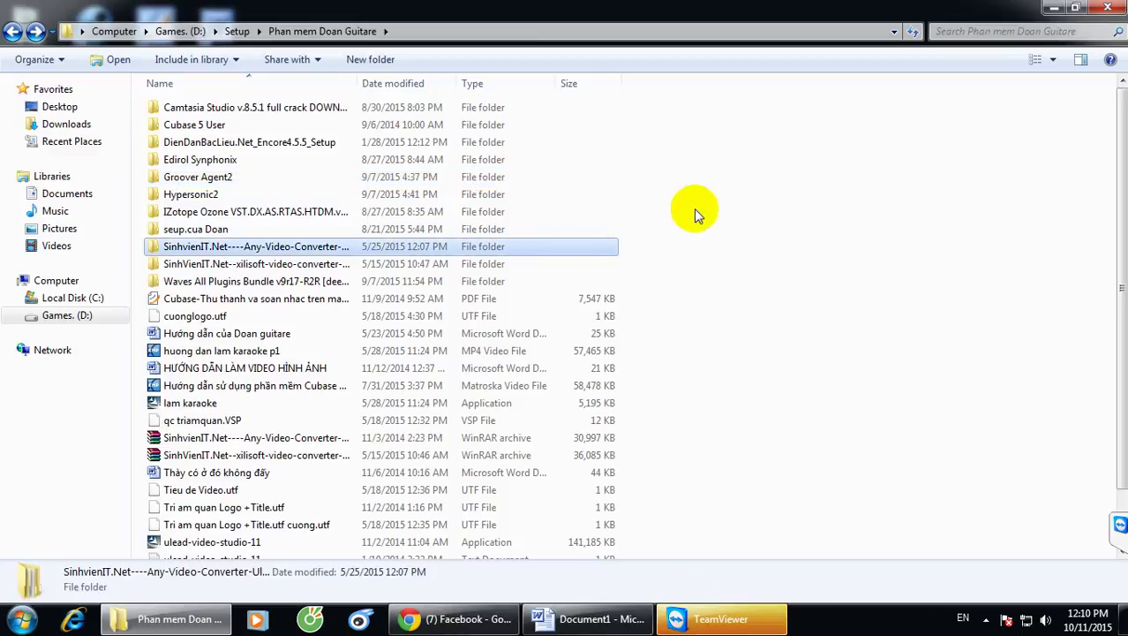
left_click(1107, 7)
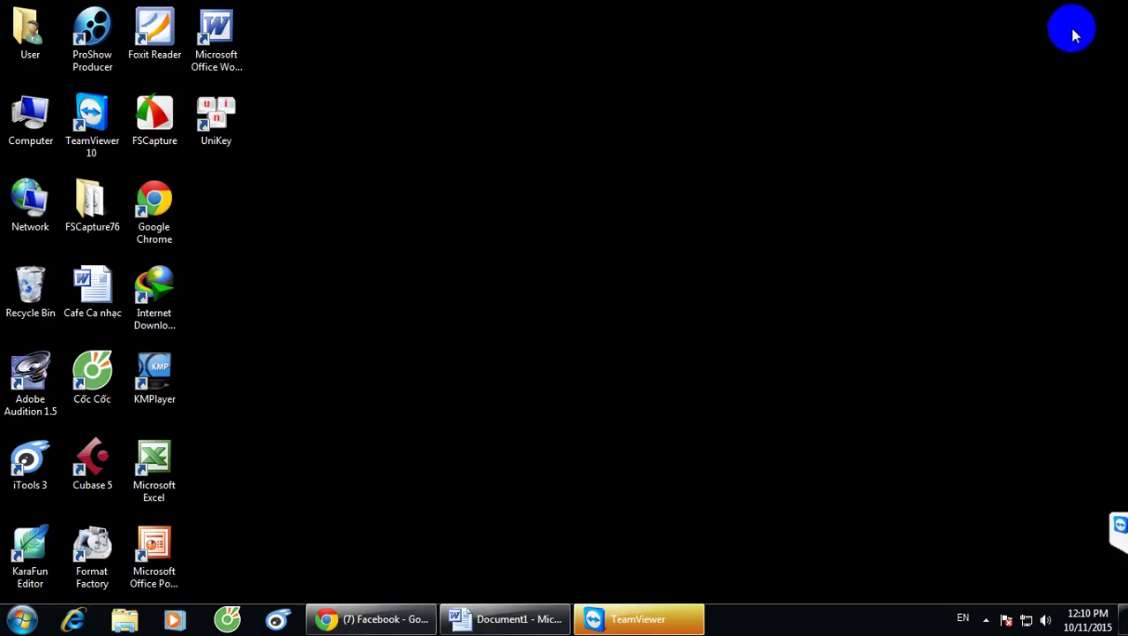
double_click(35, 110)
double_click(244, 127)
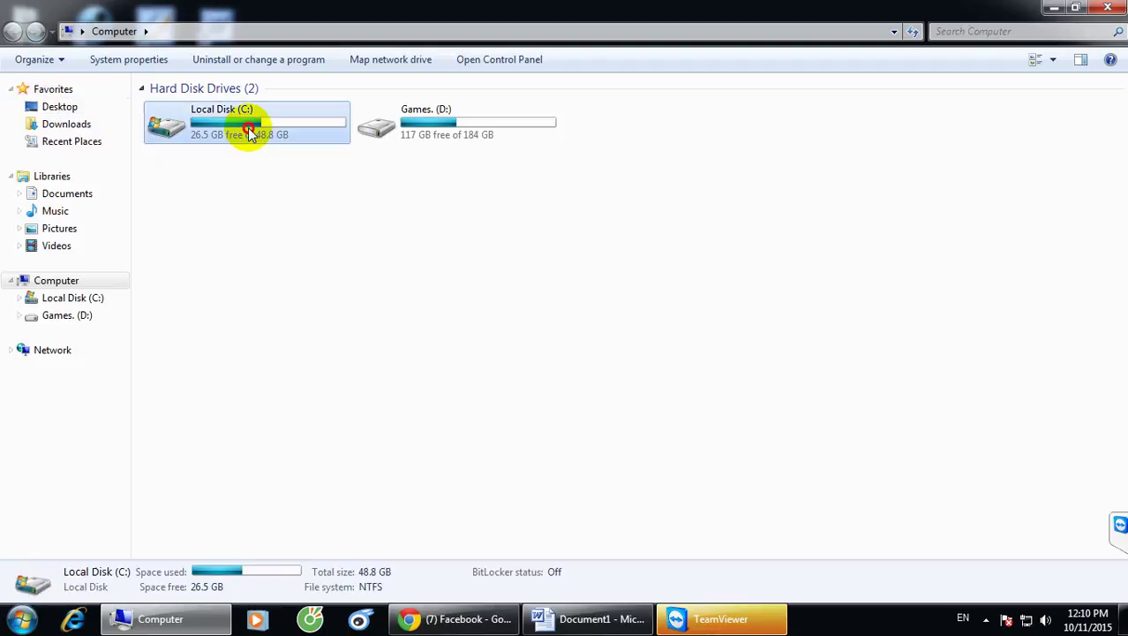
double_click(237, 177)
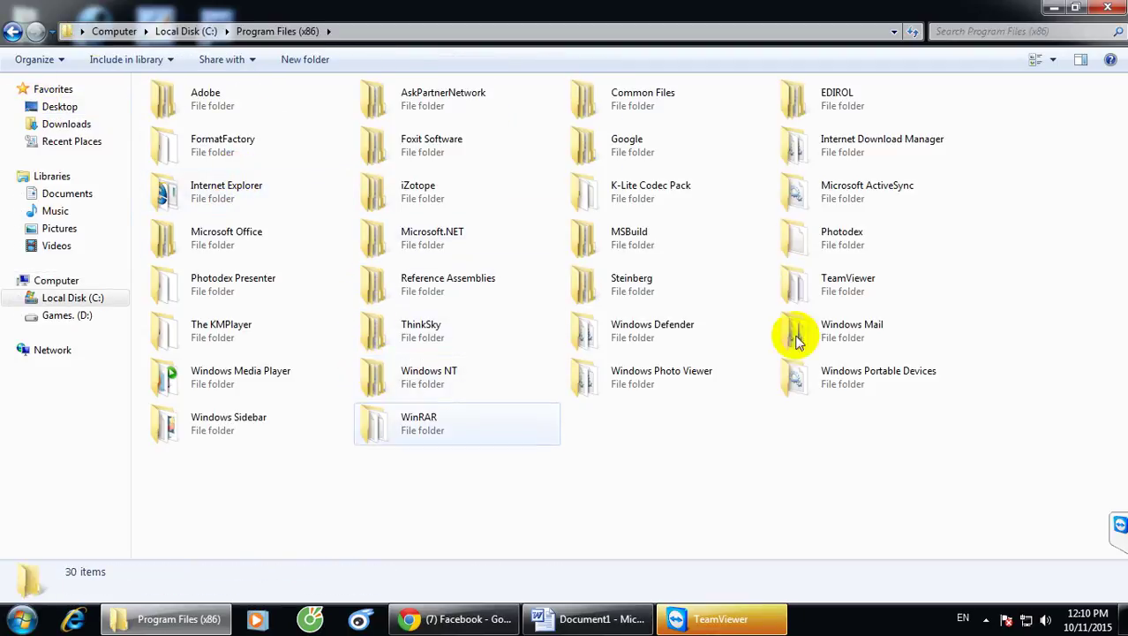
Switch the Program Files (x86) folder listing to the Details view.
right_click(977, 167)
mouse_move(996, 181)
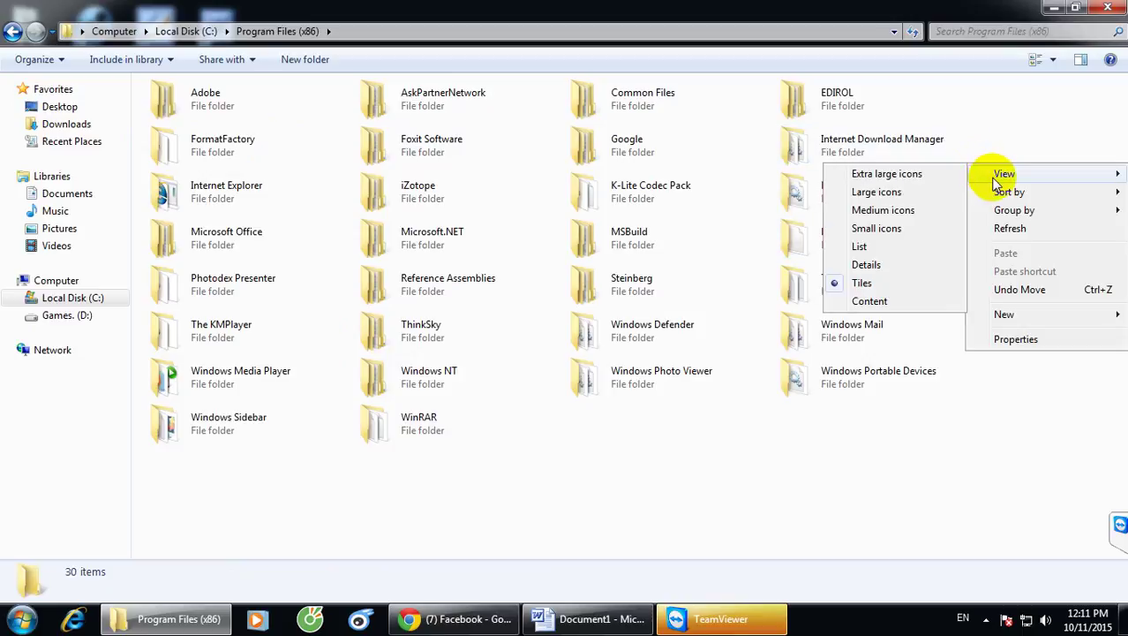
left_click(922, 261)
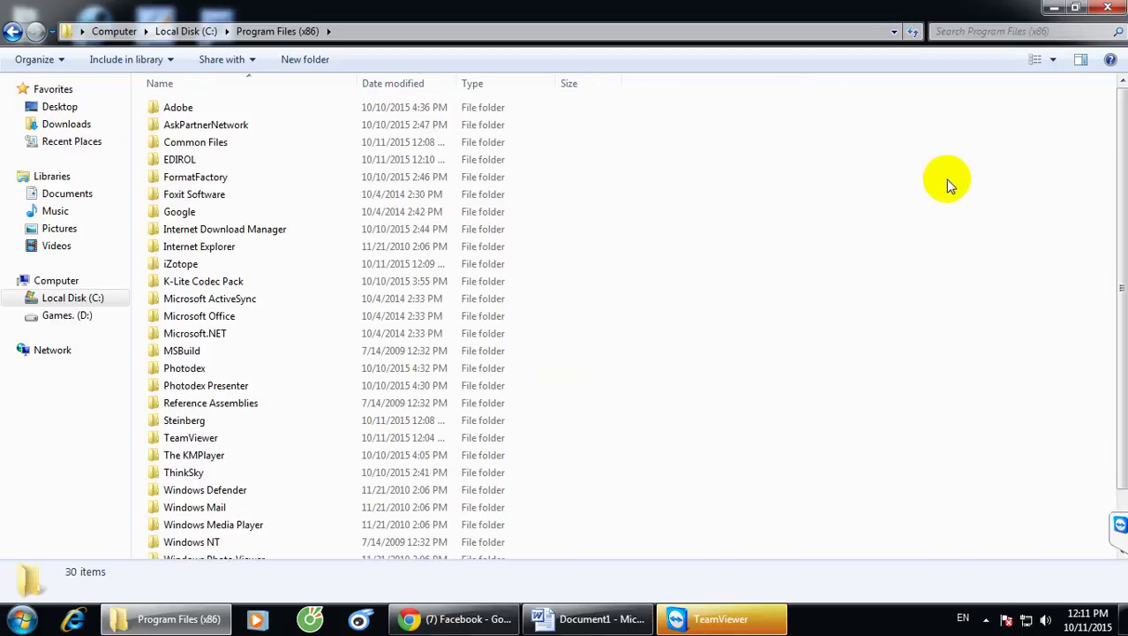
Check which plugin files are in Steinberg's VstPlugins folder and return to Program Files (x86).
scroll(649, 230, "down", 2)
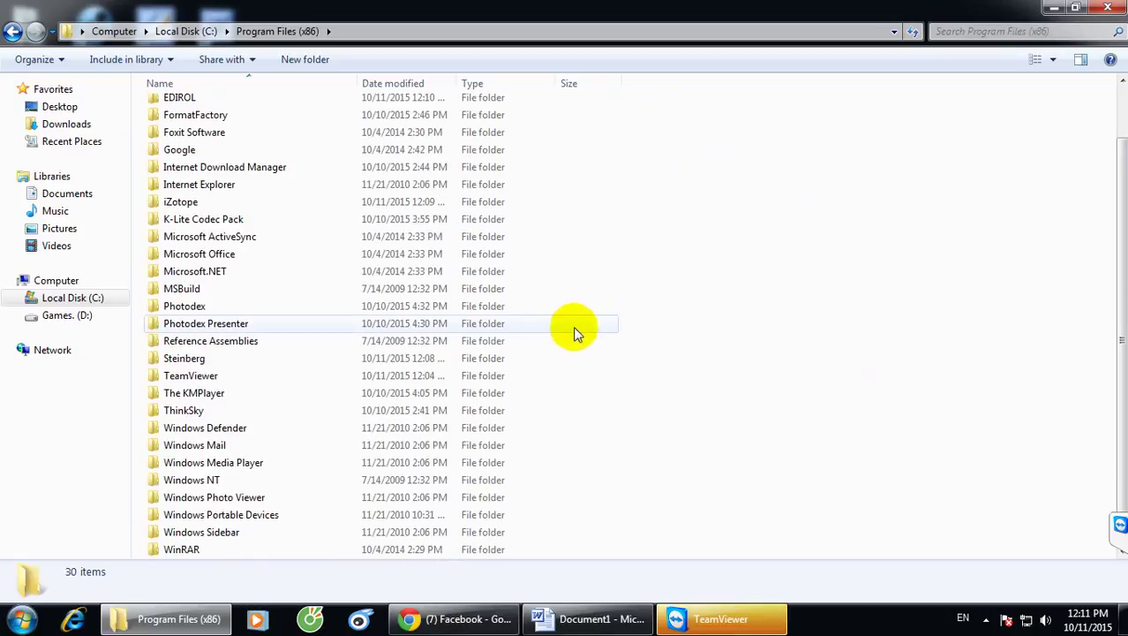
left_click(262, 363)
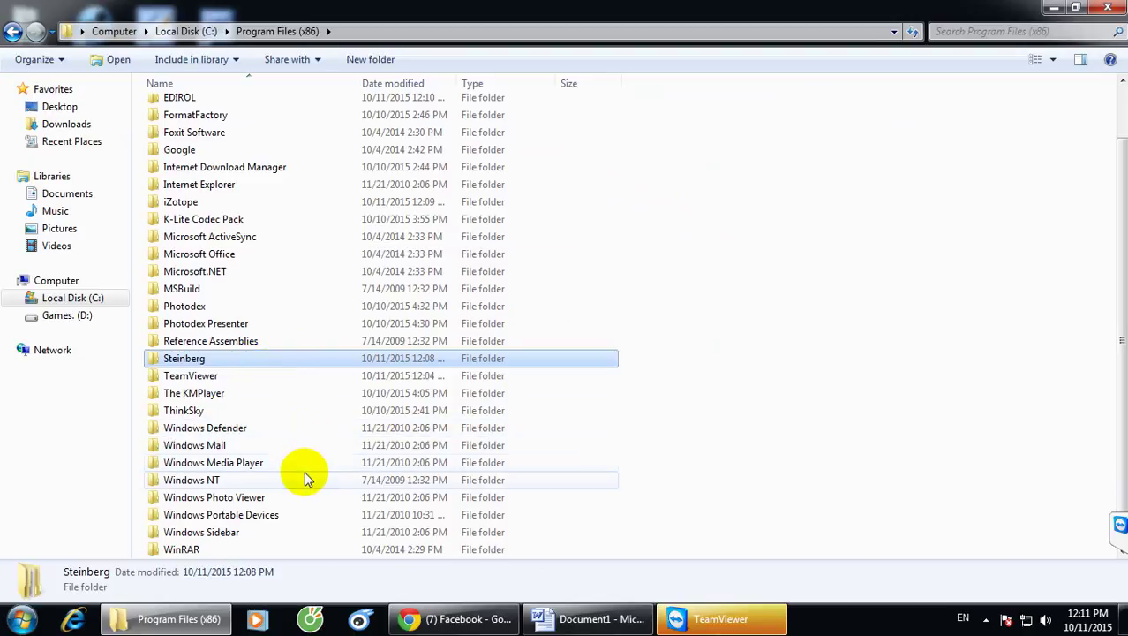
double_click(232, 354)
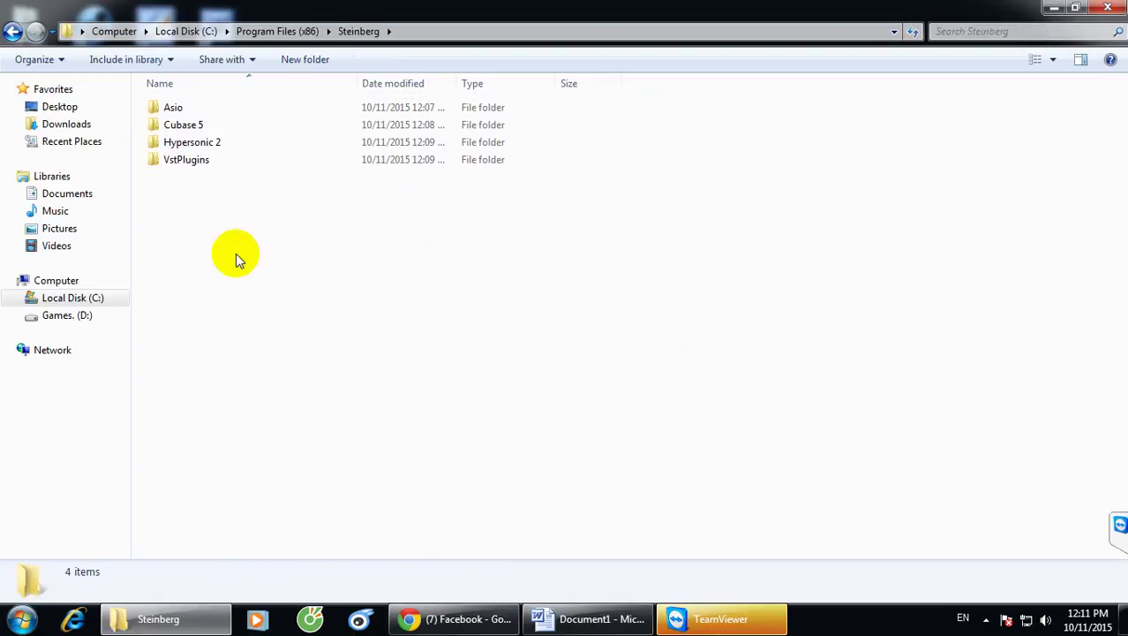
double_click(227, 165)
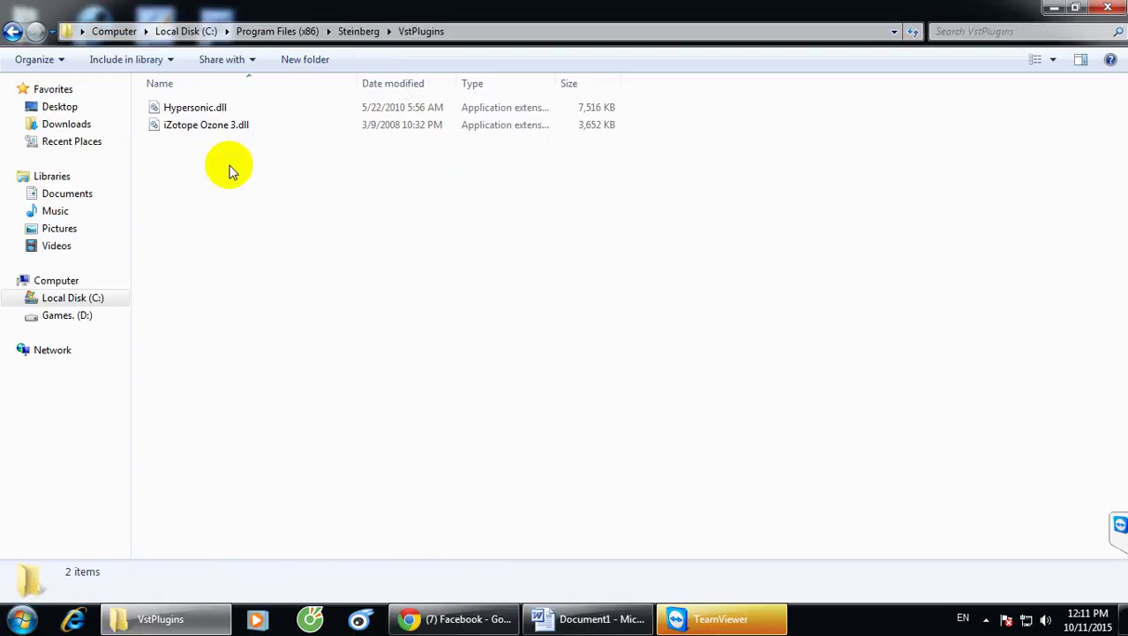
left_click(12, 31)
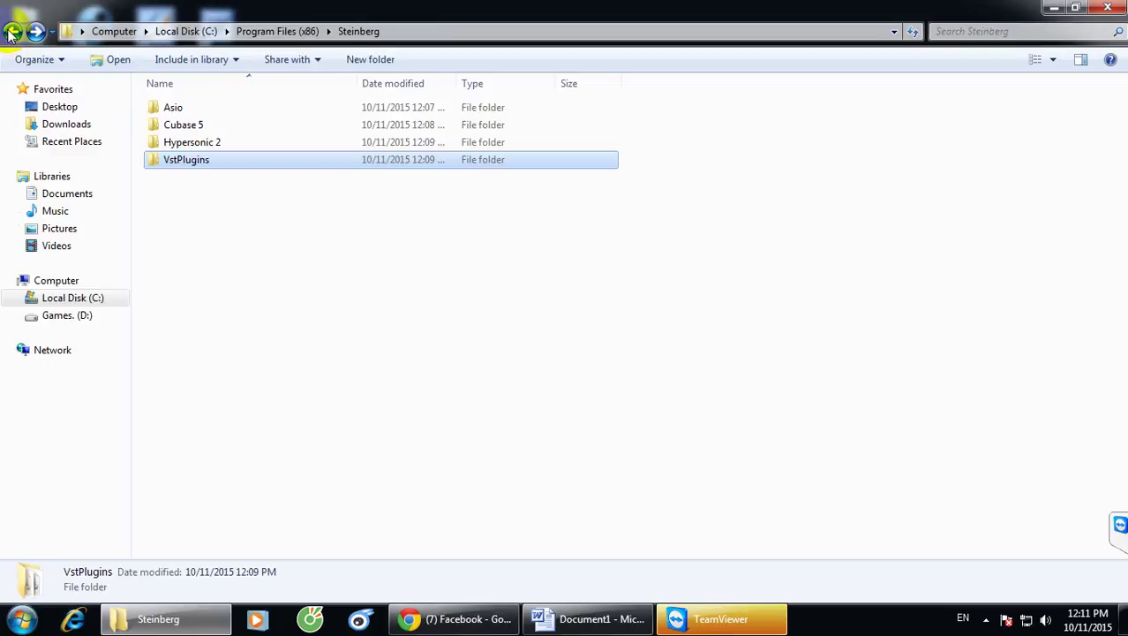
left_click(12, 31)
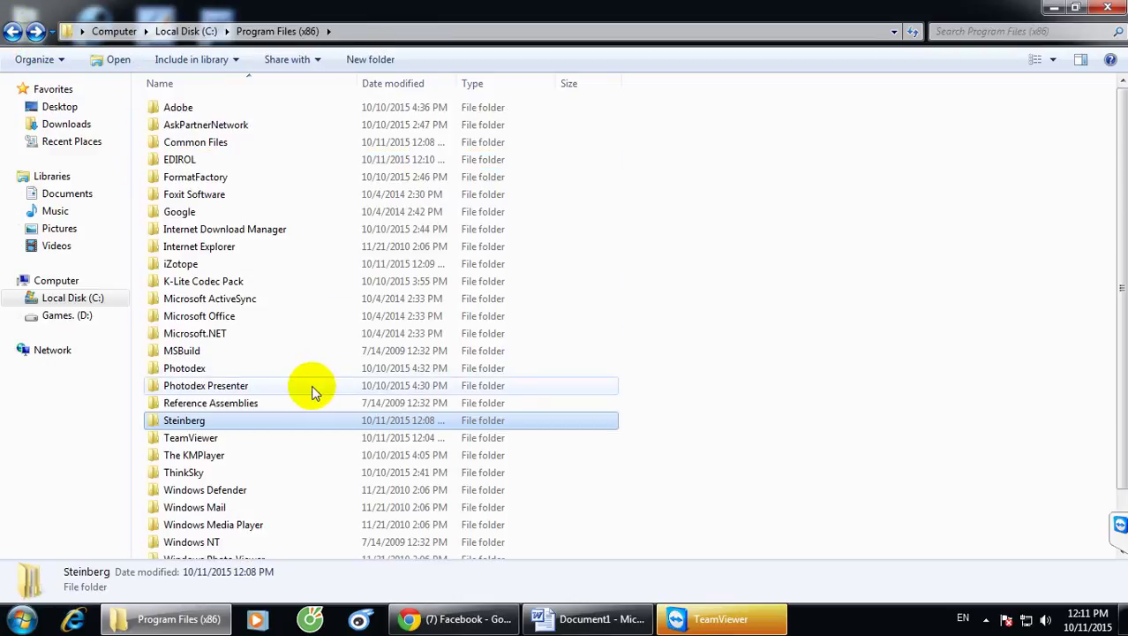
Copy the Orchestral.dll file from the Orchestral VSTi v1.03 folder inside EDIROL.
scroll(300, 403, "down", 2)
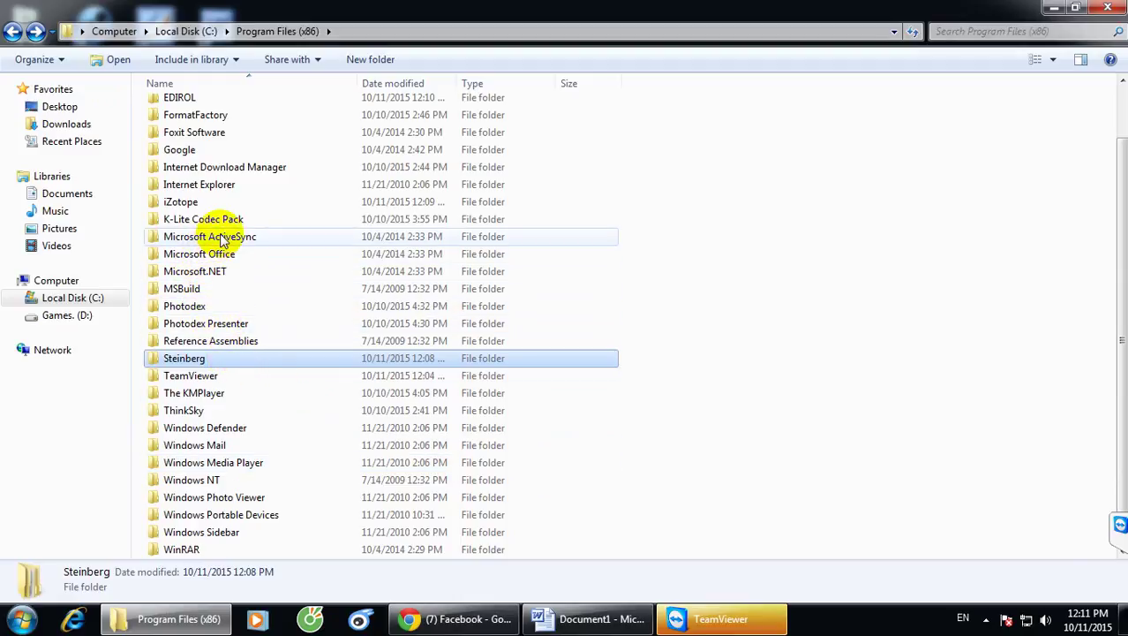
scroll(222, 241, "up", 2)
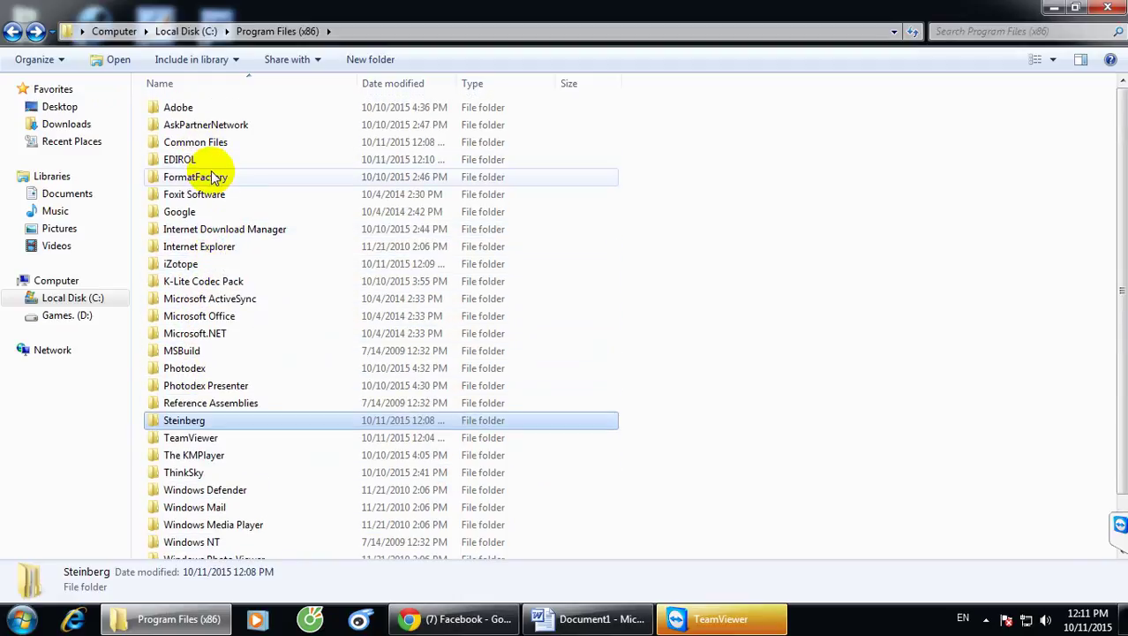
double_click(216, 161)
double_click(228, 110)
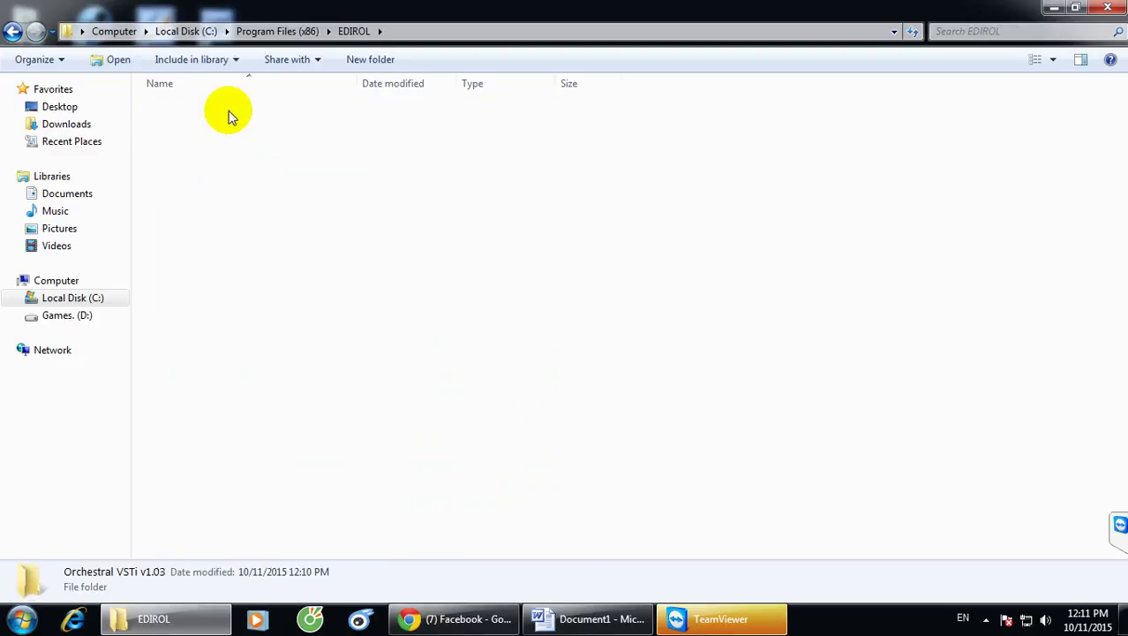
left_click(233, 144)
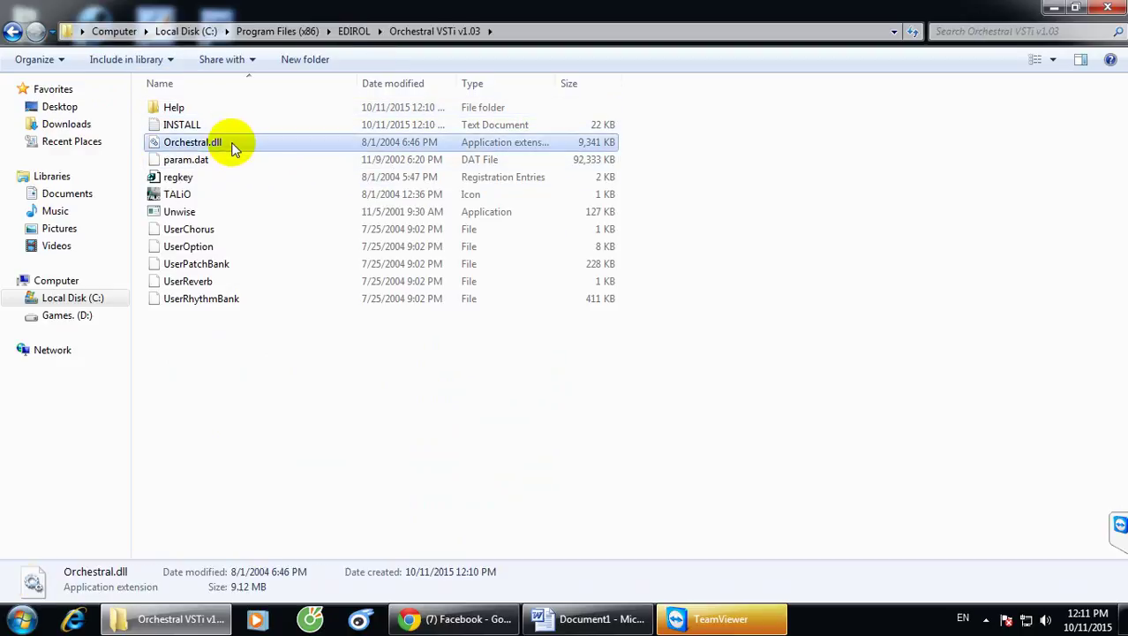
right_click(233, 144)
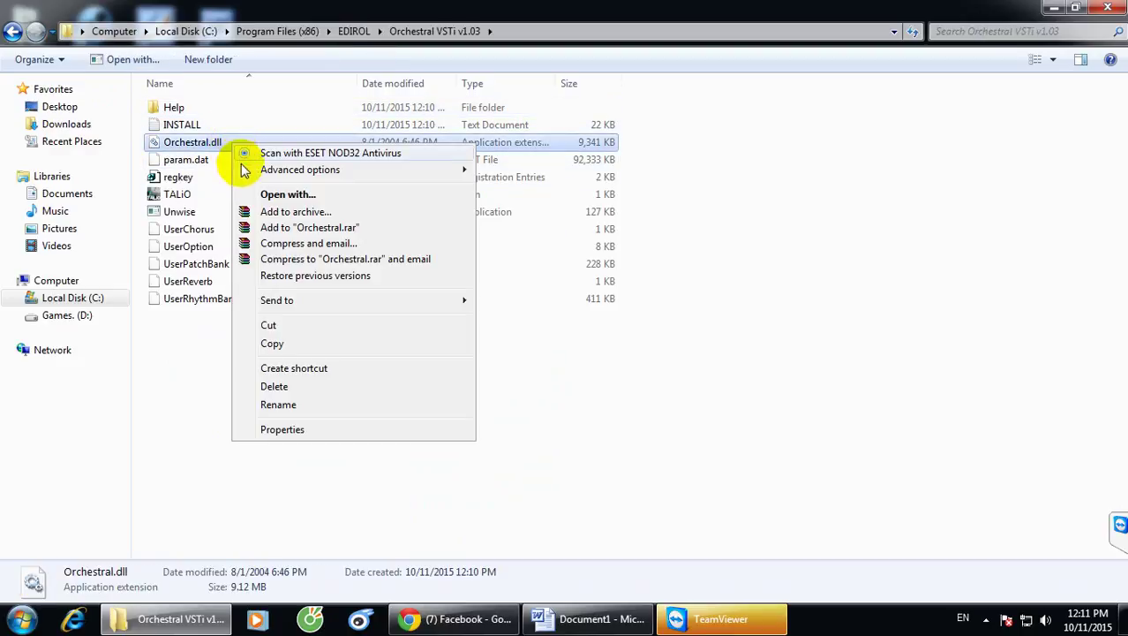
left_click(278, 343)
Paste the copied Orchestral.dll into the VstPlugins folder inside Steinberg in Program Files (x86).
left_click(13, 32)
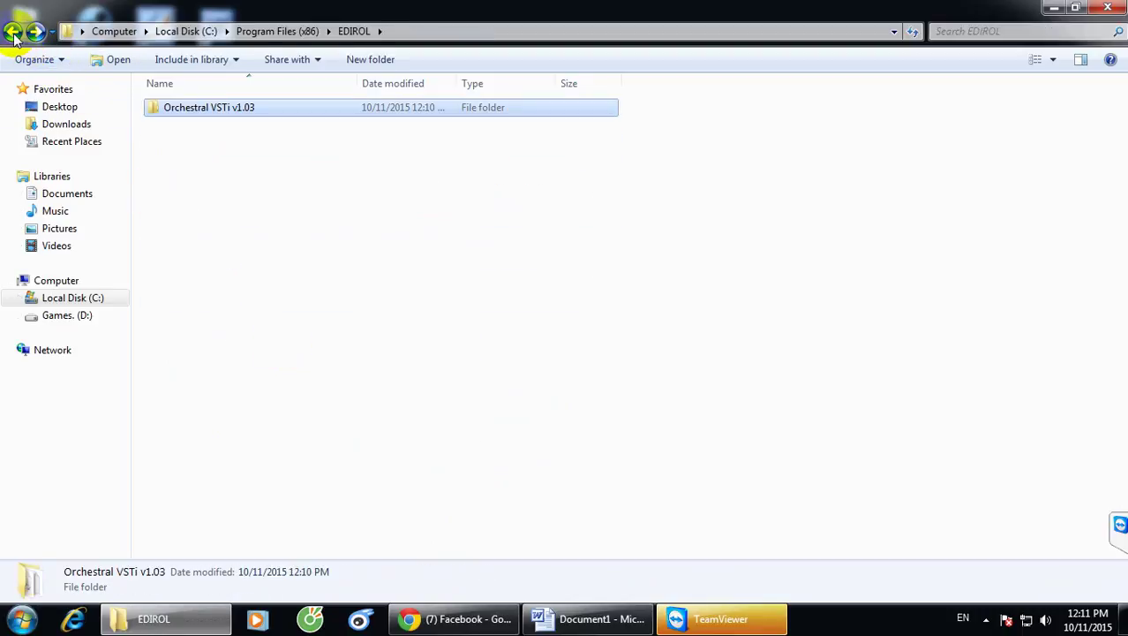
left_click(12, 31)
double_click(262, 420)
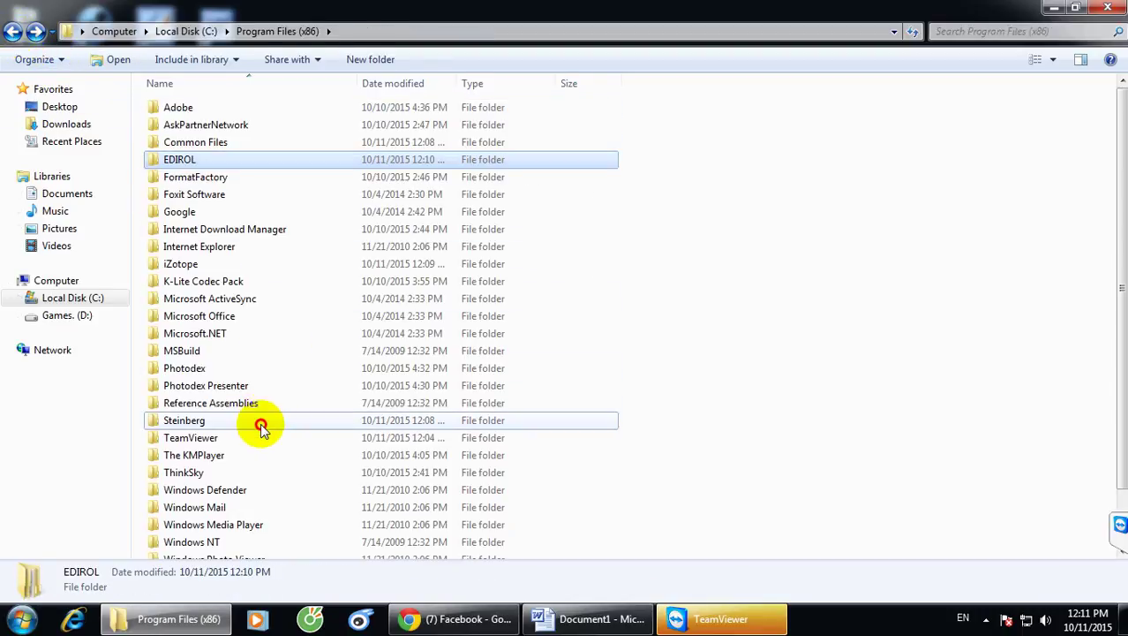
double_click(215, 163)
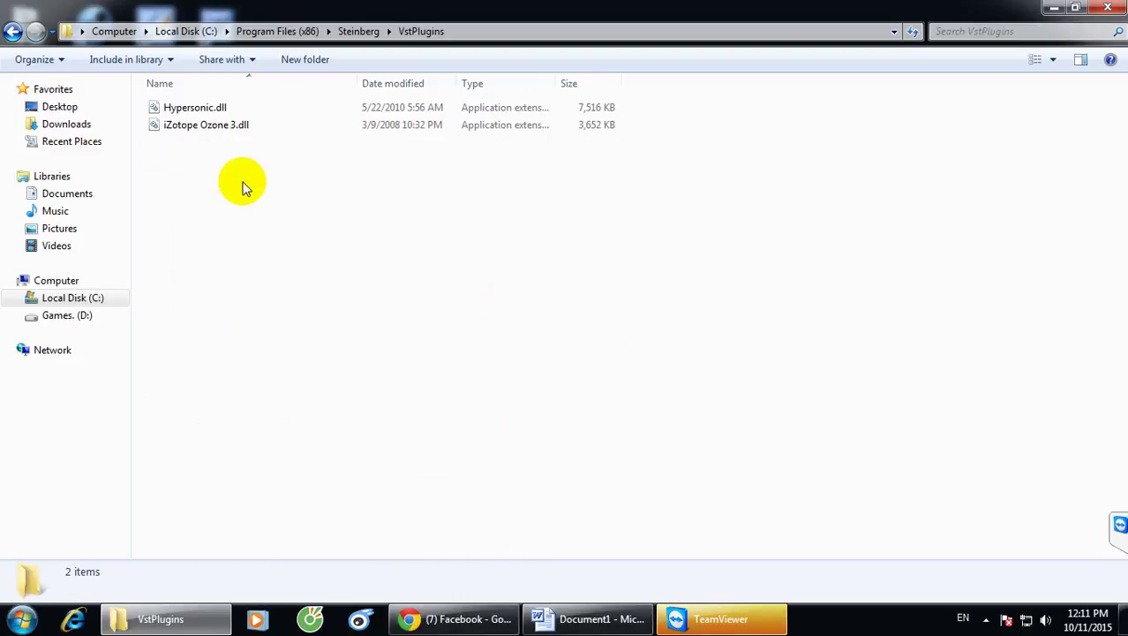
right_click(246, 190)
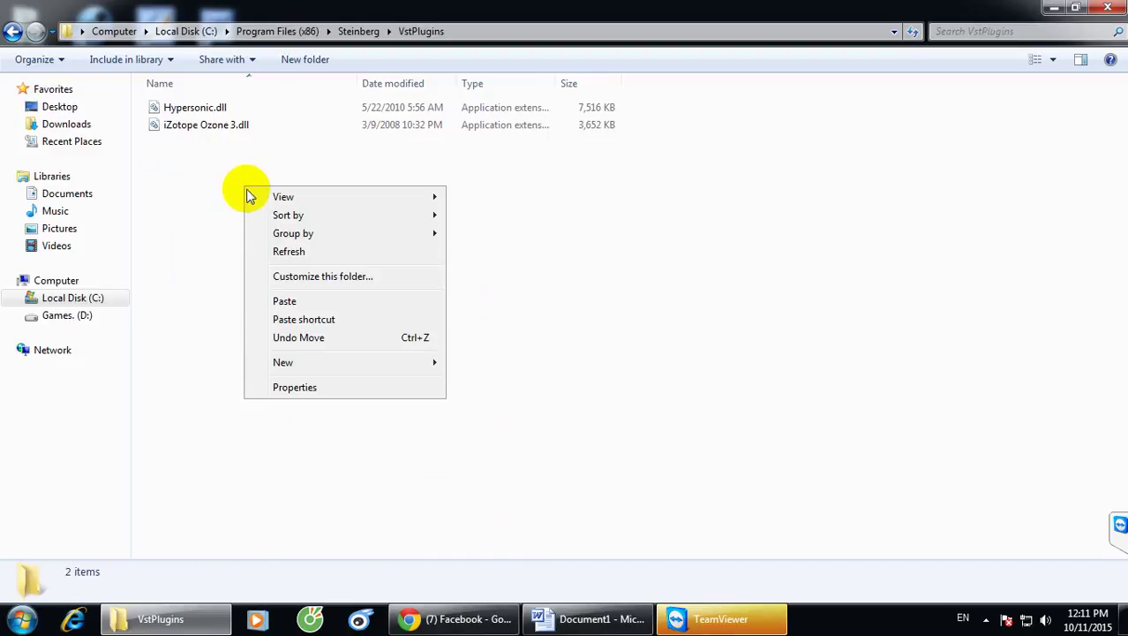
left_click(328, 302)
left_click(328, 305)
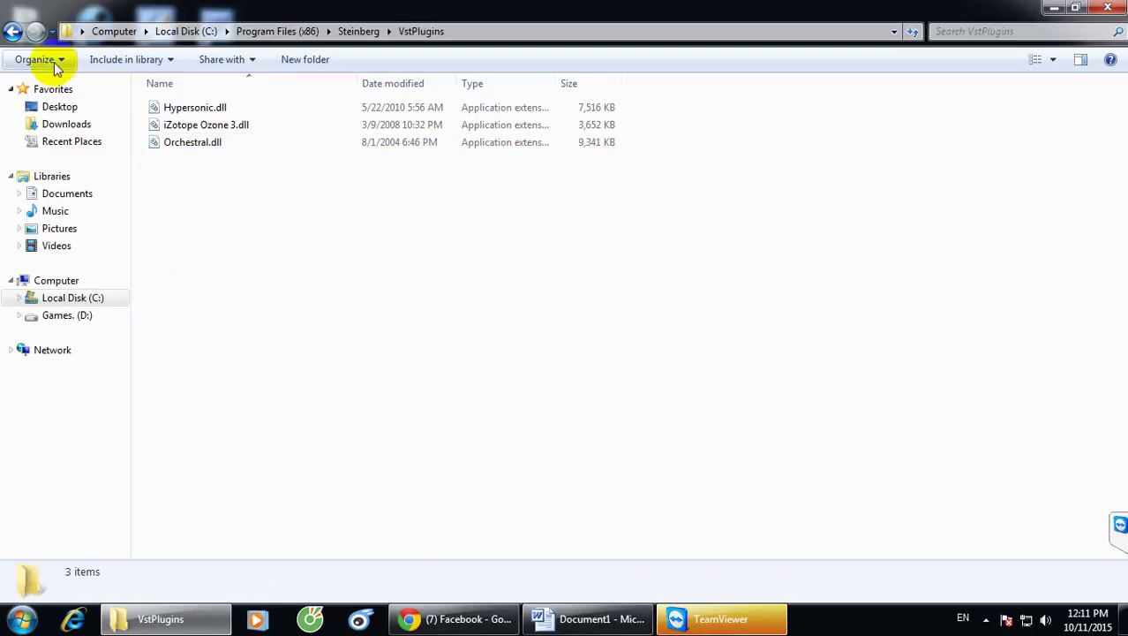
Look through the Cubase 5 program folder within Steinberg and close the folder window.
left_click(14, 33)
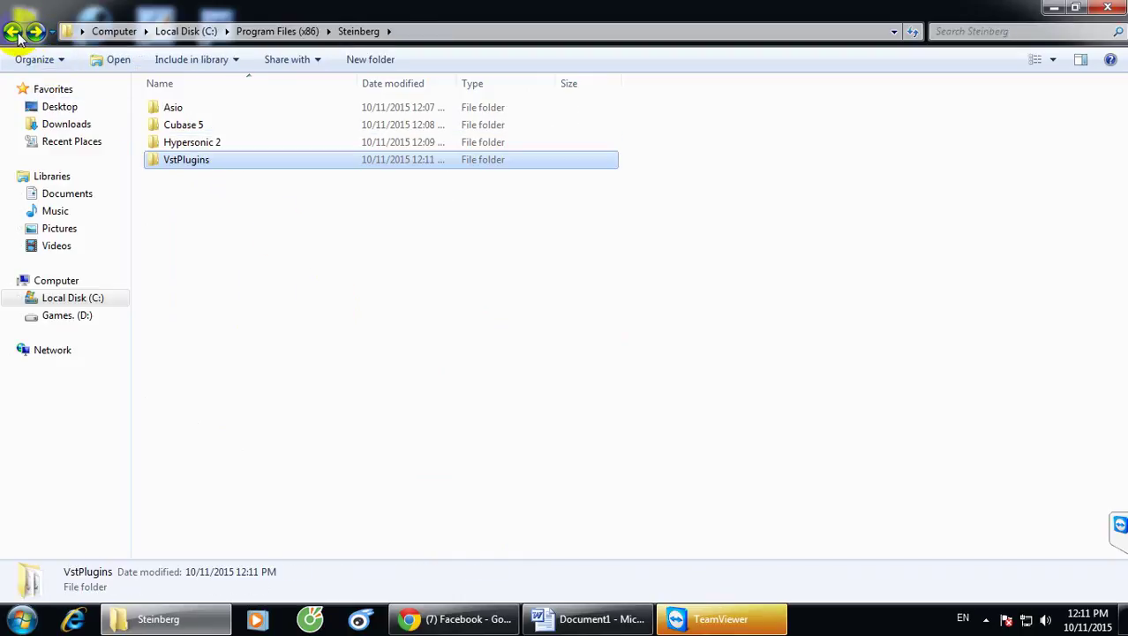
double_click(190, 125)
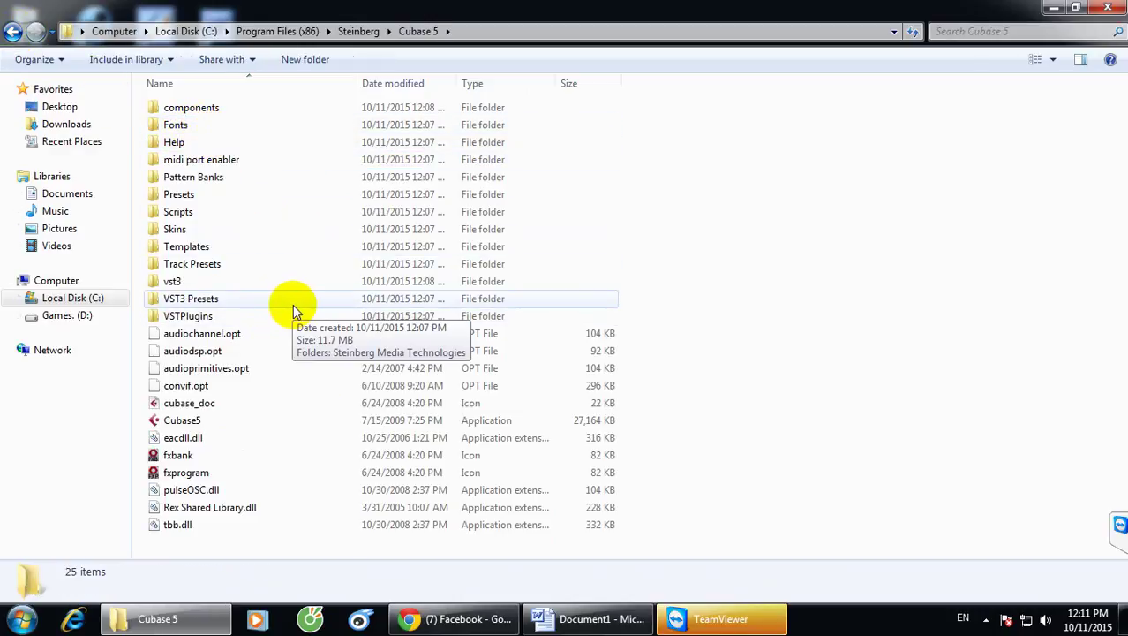
left_click(13, 33)
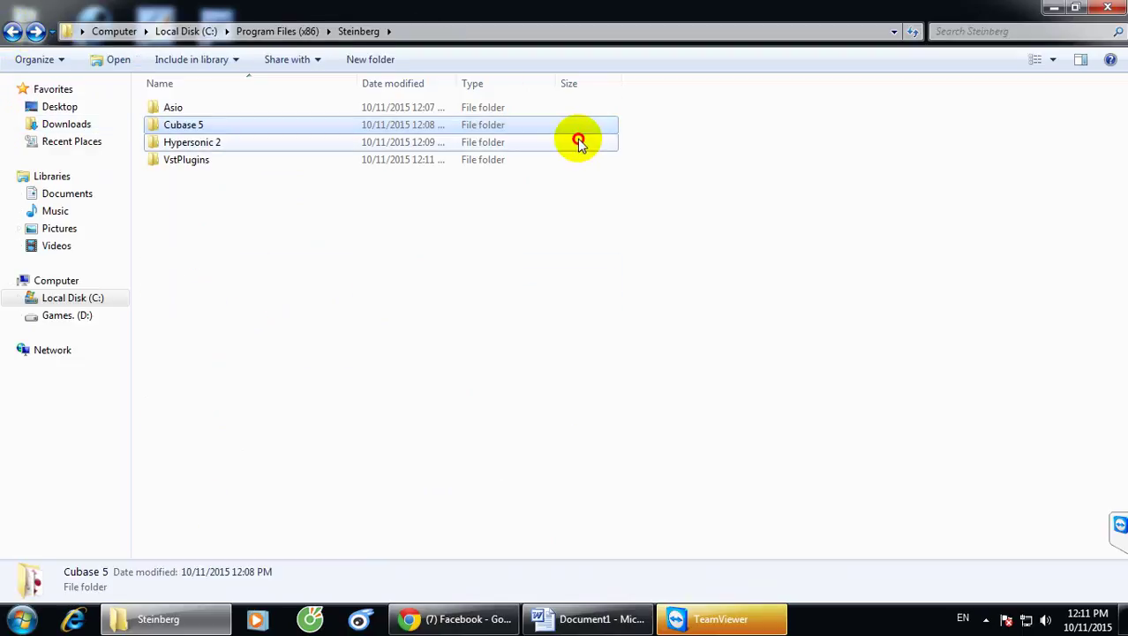
left_click(577, 141)
left_click(1098, 8)
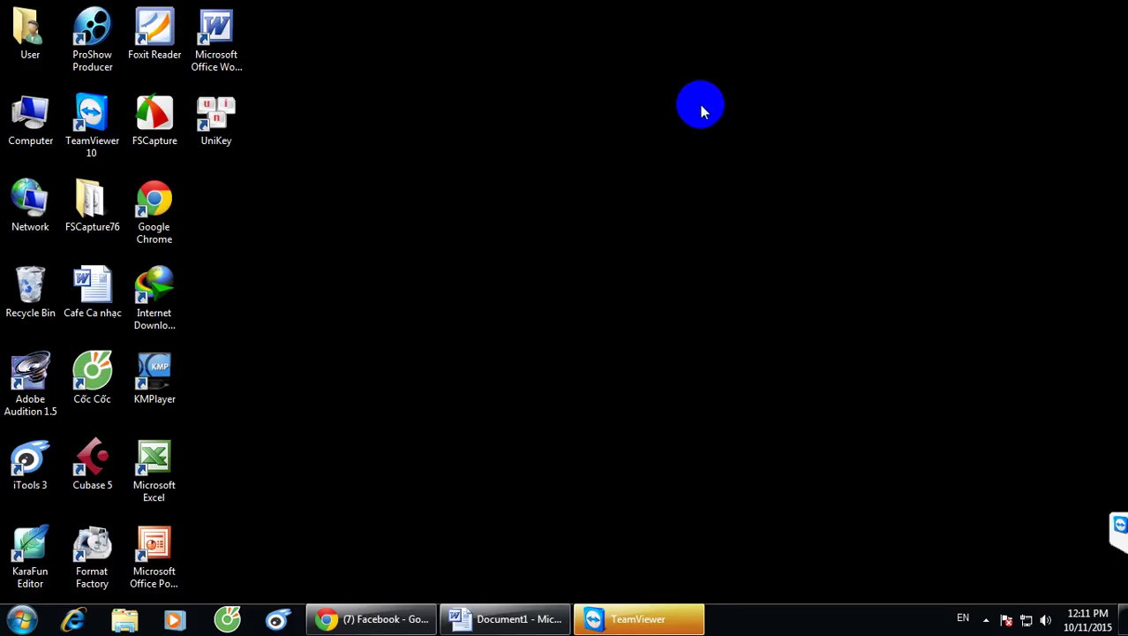
Launch Cubase 5 from the desktop and start a new project with the Empty template.
right_click(95, 463)
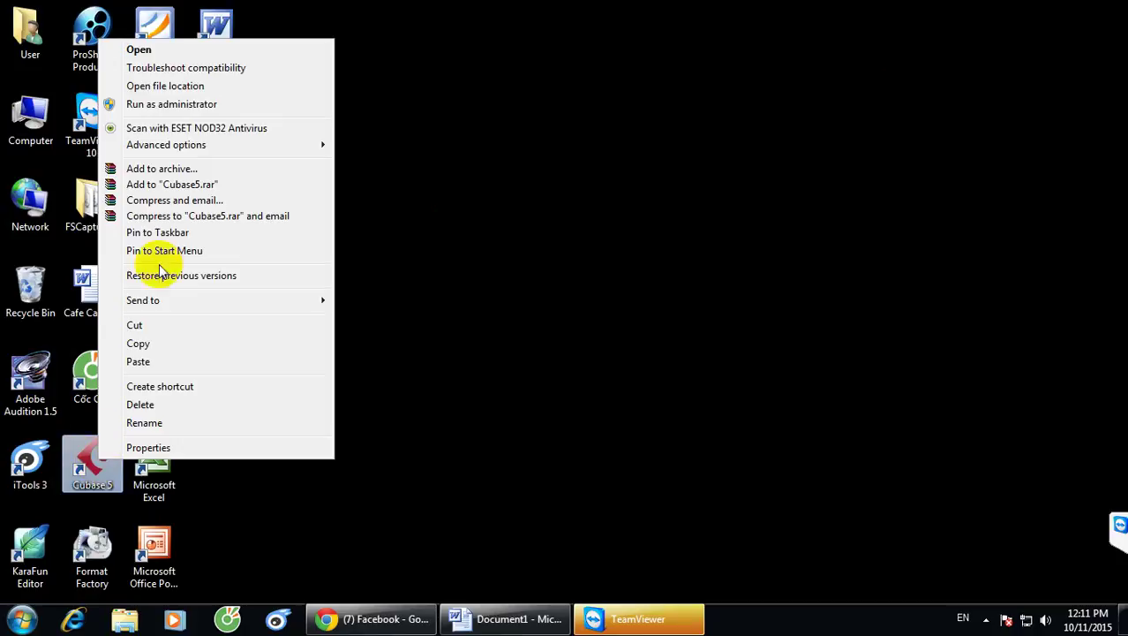
left_click(254, 51)
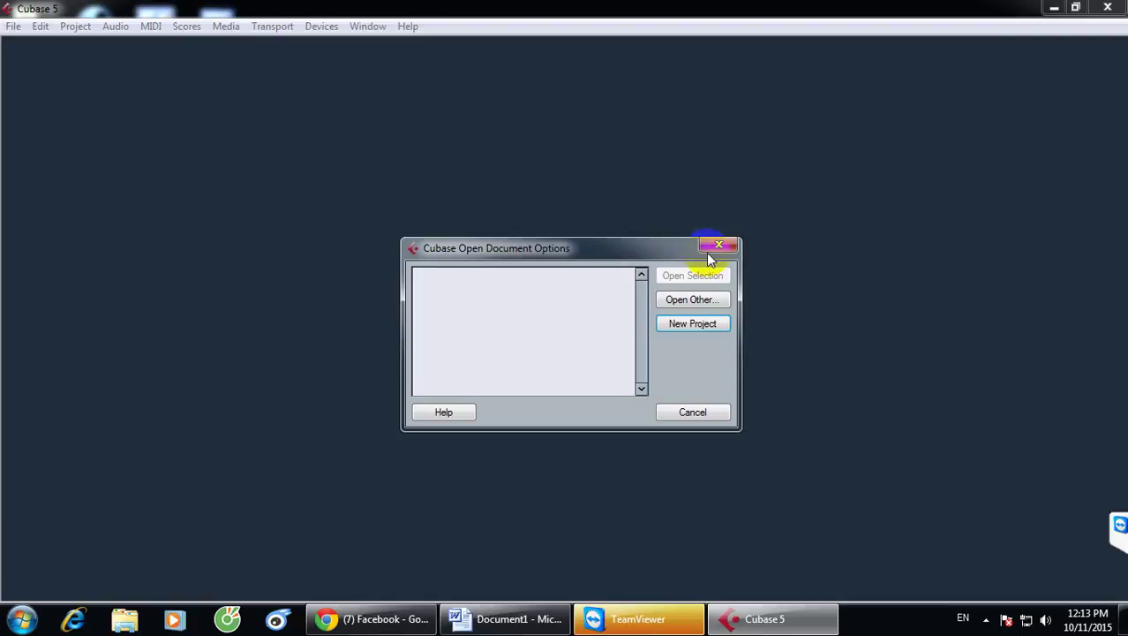
left_click(682, 322)
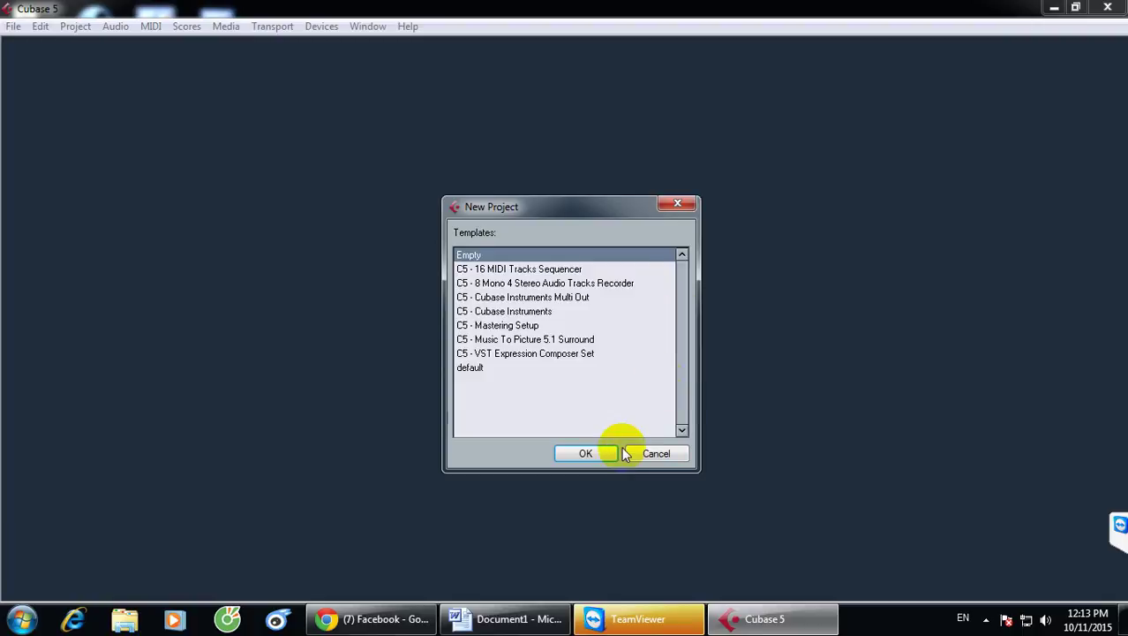
left_click(586, 453)
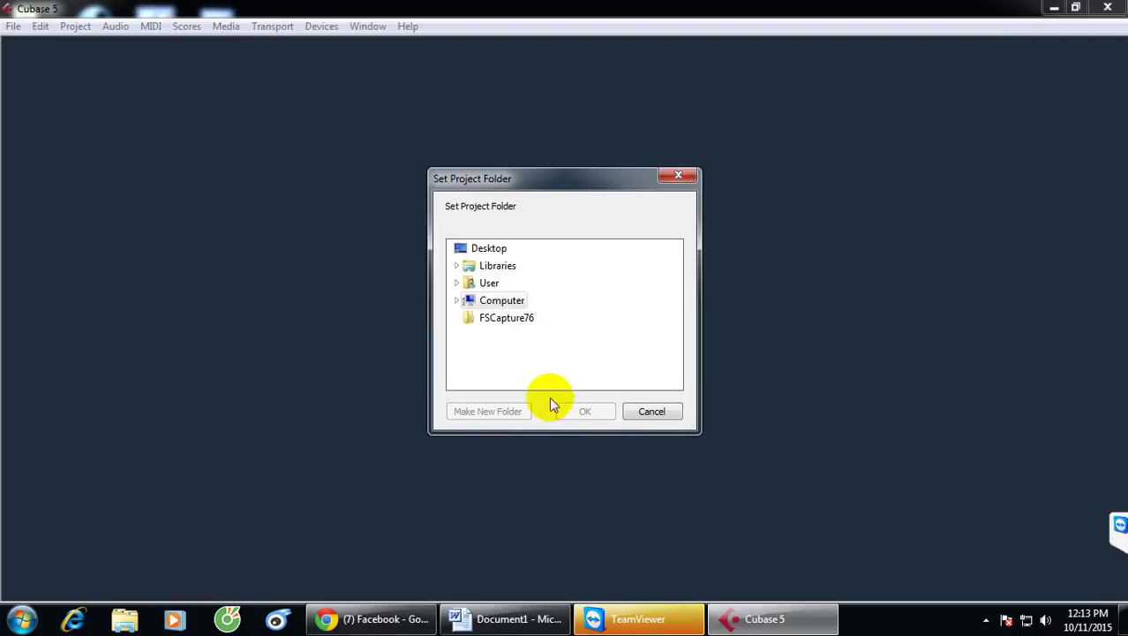
Set the User Cubasse folder on drive Games. (D:) as the project folder and create the project.
left_click(457, 300)
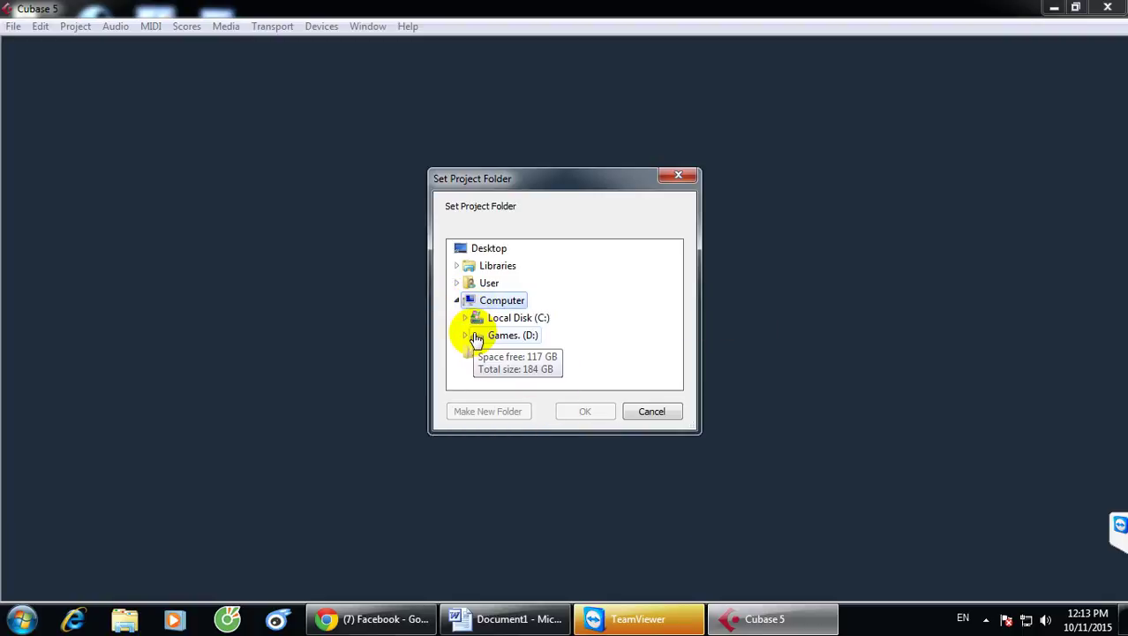
left_click(465, 336)
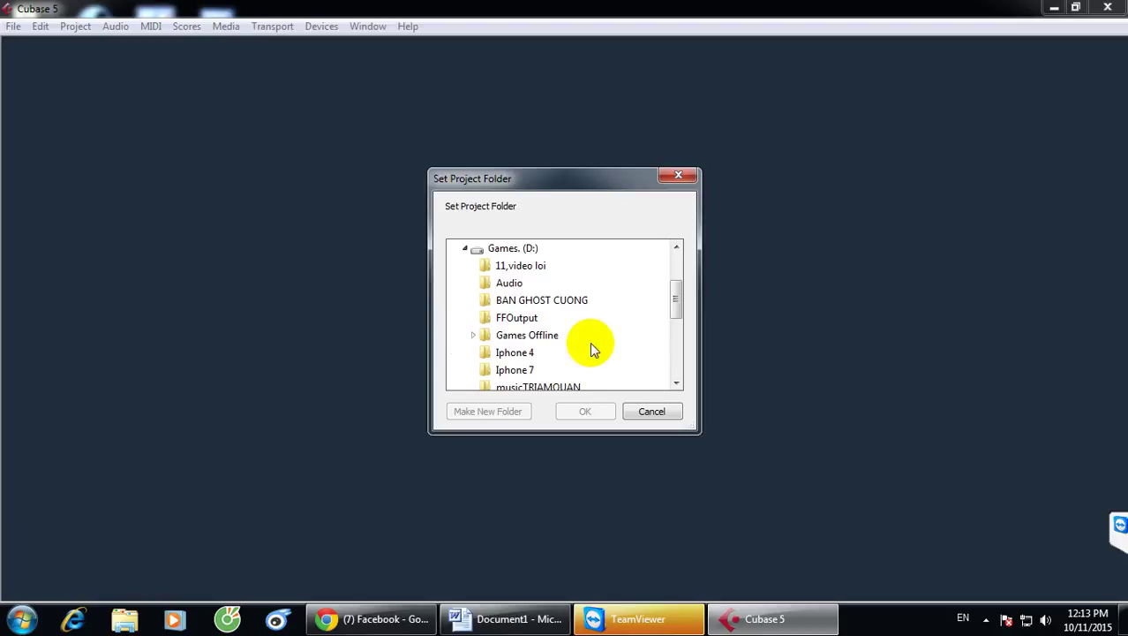
scroll(594, 349, "down", 2)
scroll(593, 349, "down", 1)
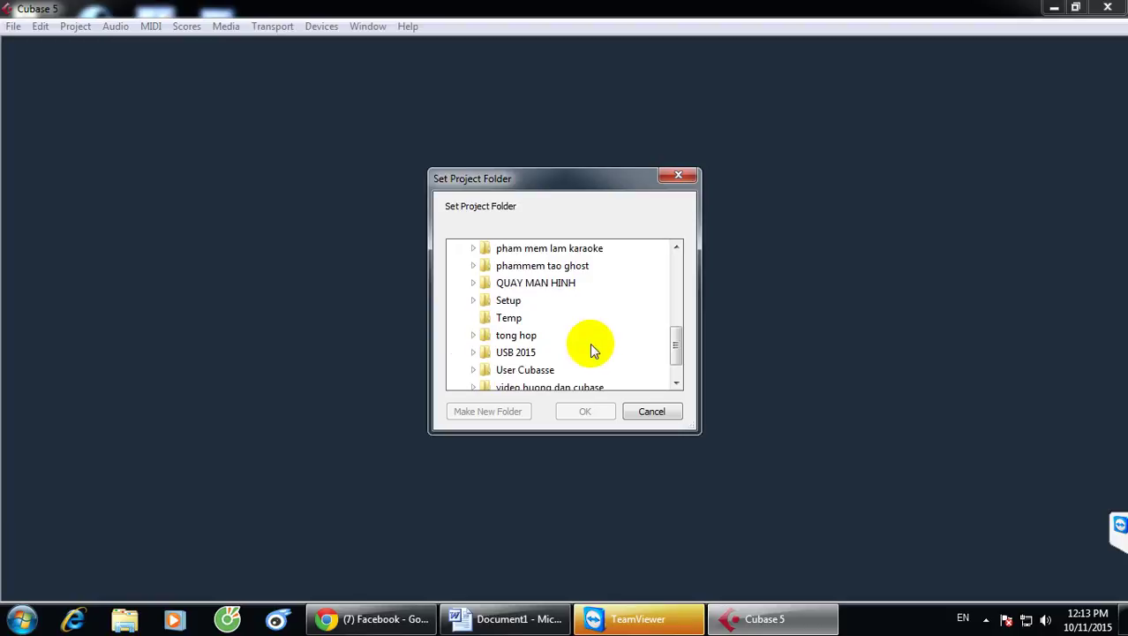
scroll(588, 327, "down", 1)
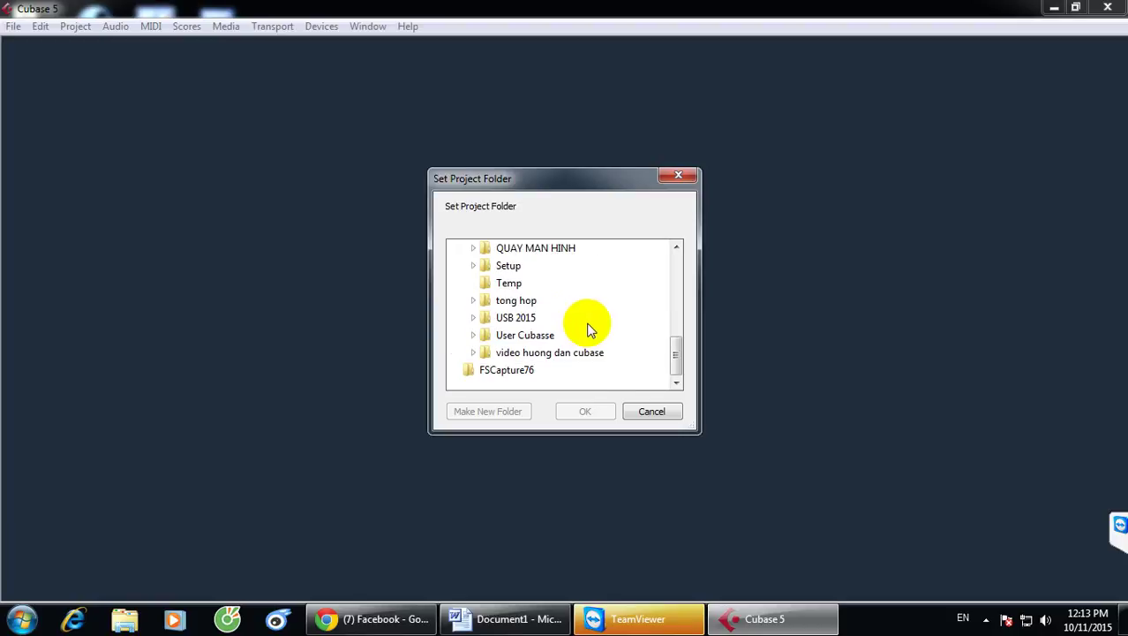
left_click(521, 337)
left_click(585, 411)
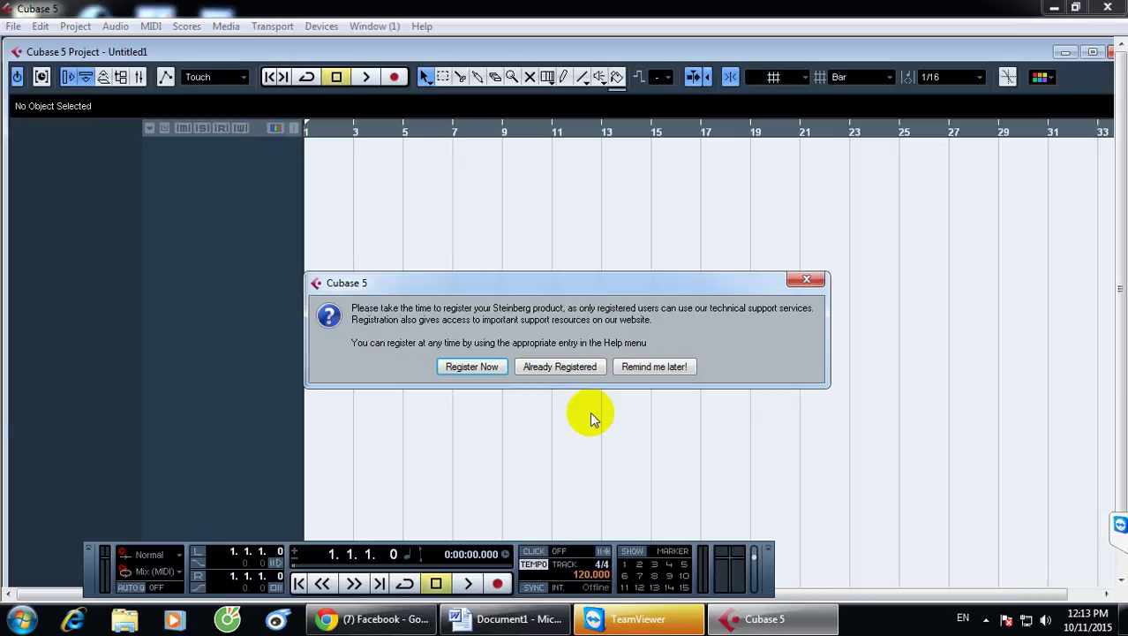
Postpone the product registration and add one instrument track with no VST instrument in the maximized project window.
left_click(651, 368)
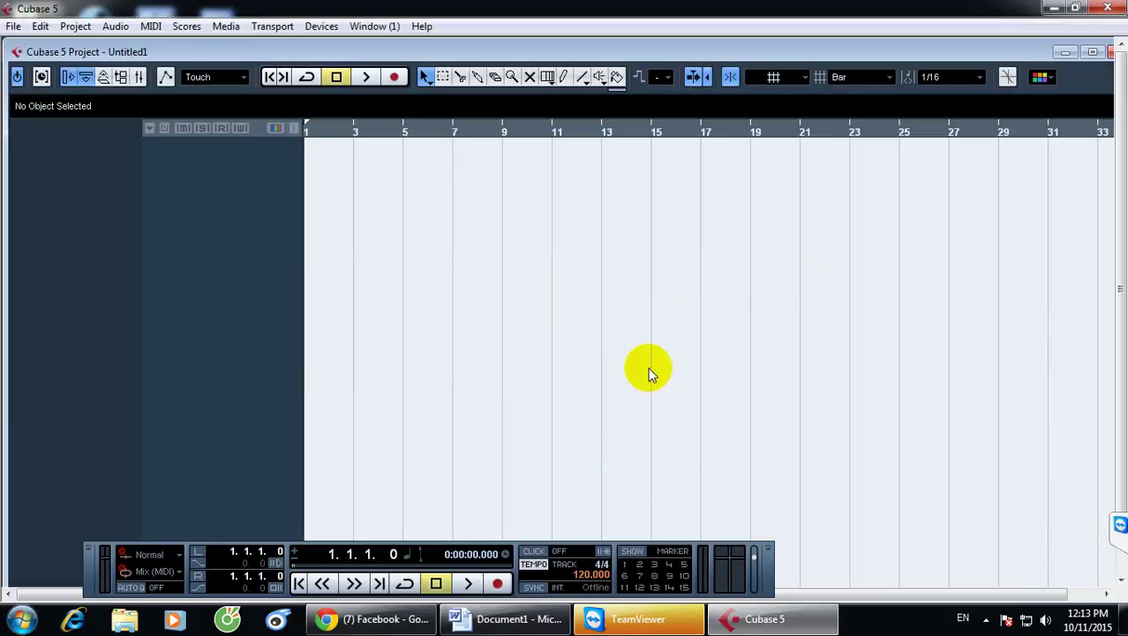
left_click(1093, 55)
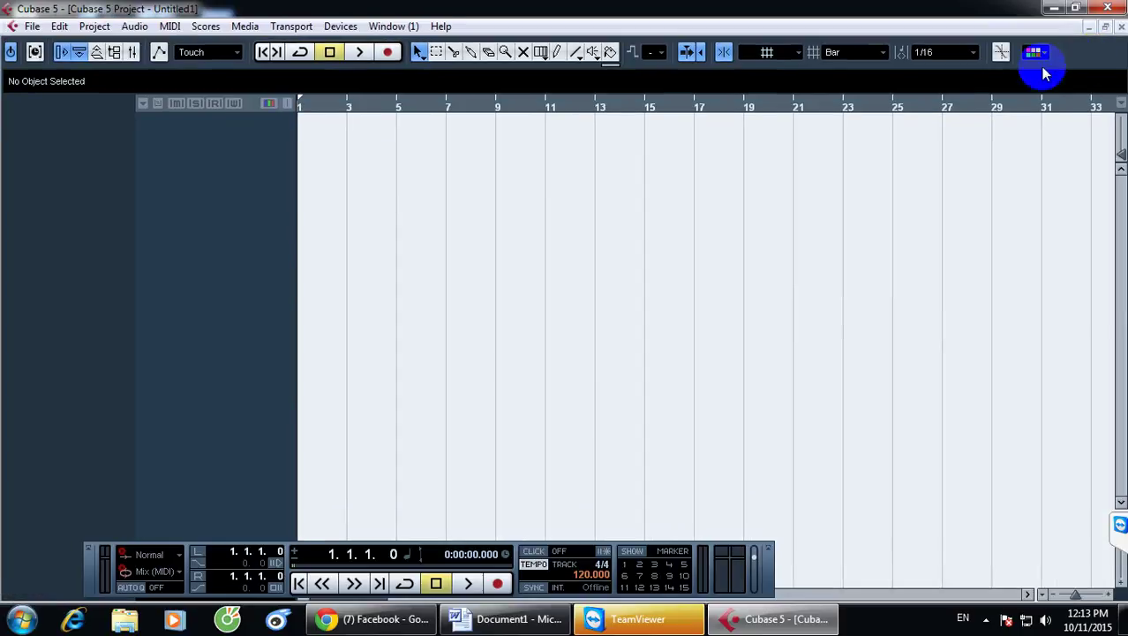
right_click(223, 131)
left_click(264, 160)
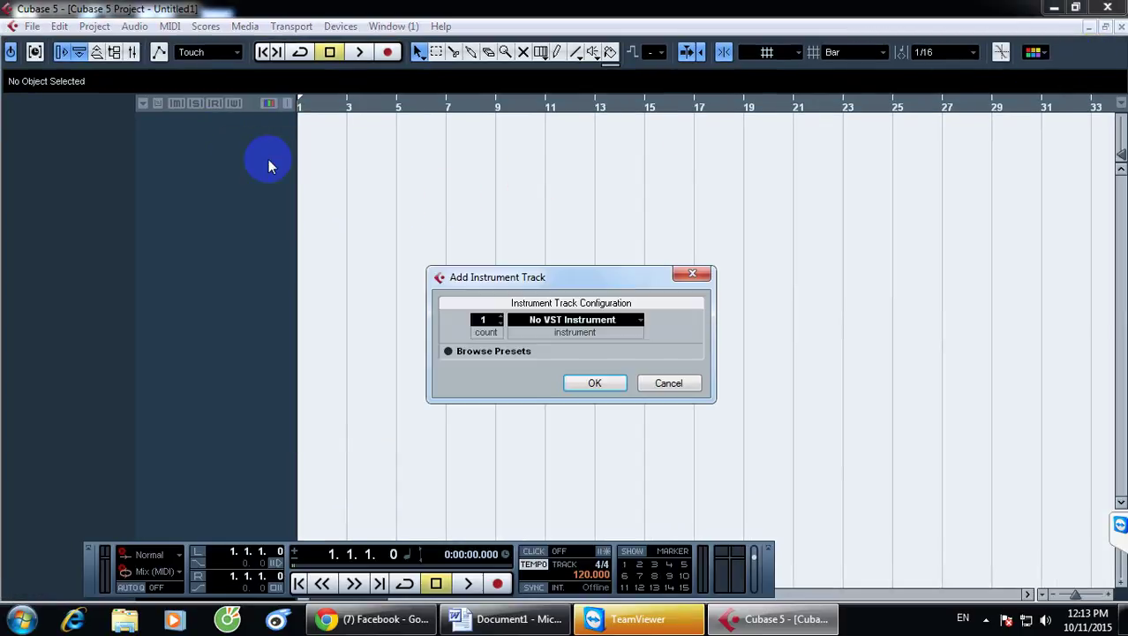
left_click(583, 382)
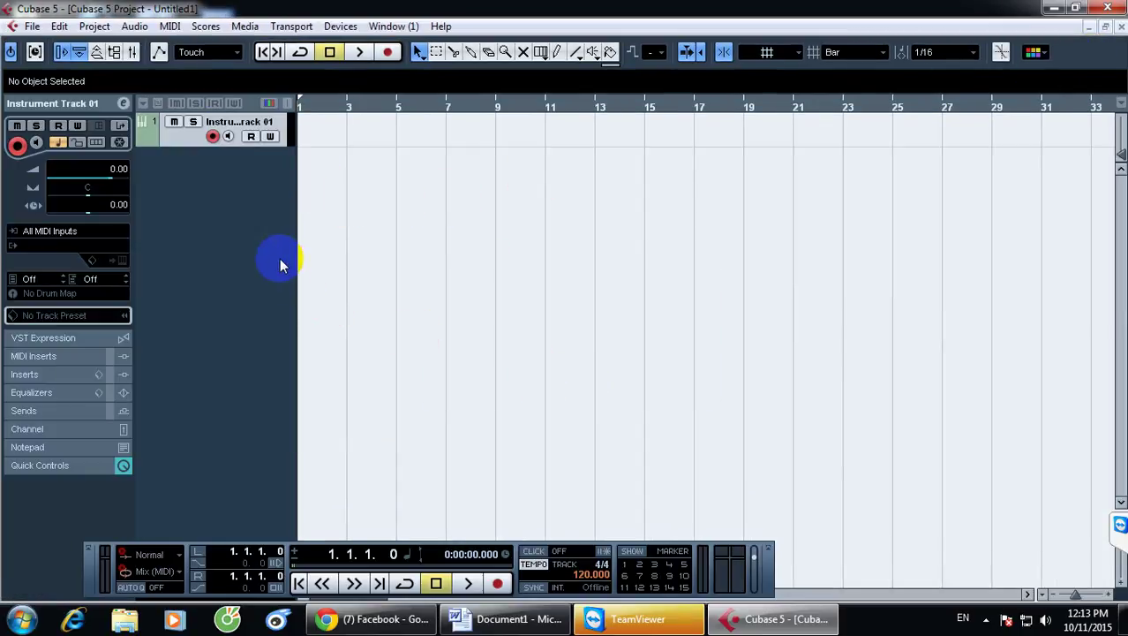
Check the instrument choices for the new track and open the Plug-in Information window.
left_click(83, 248)
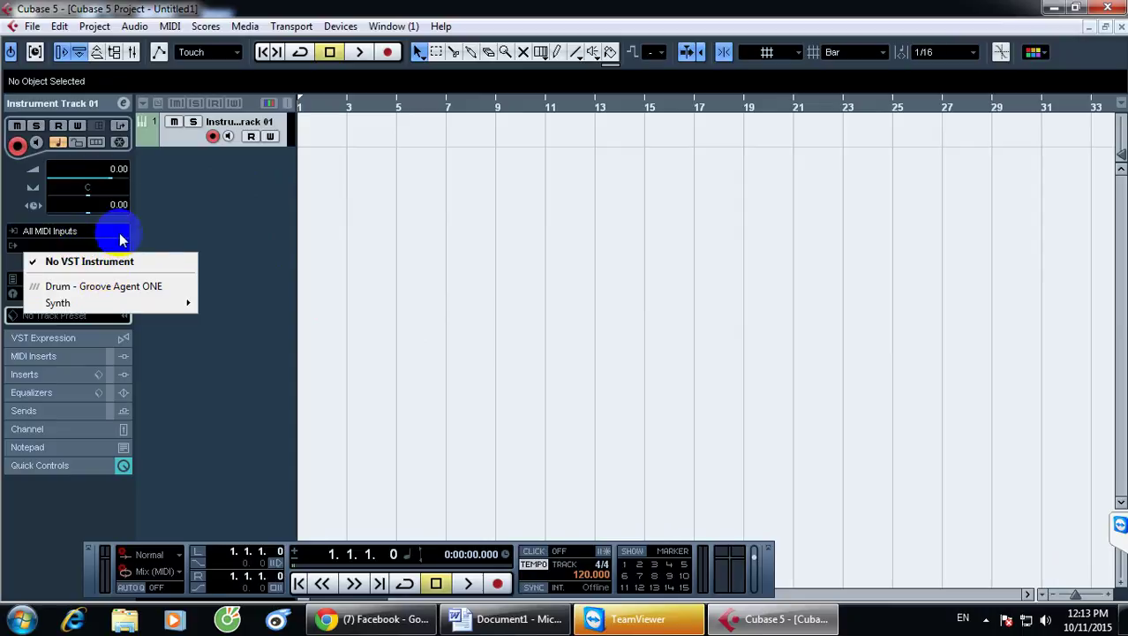
left_click(179, 219)
left_click(324, 26)
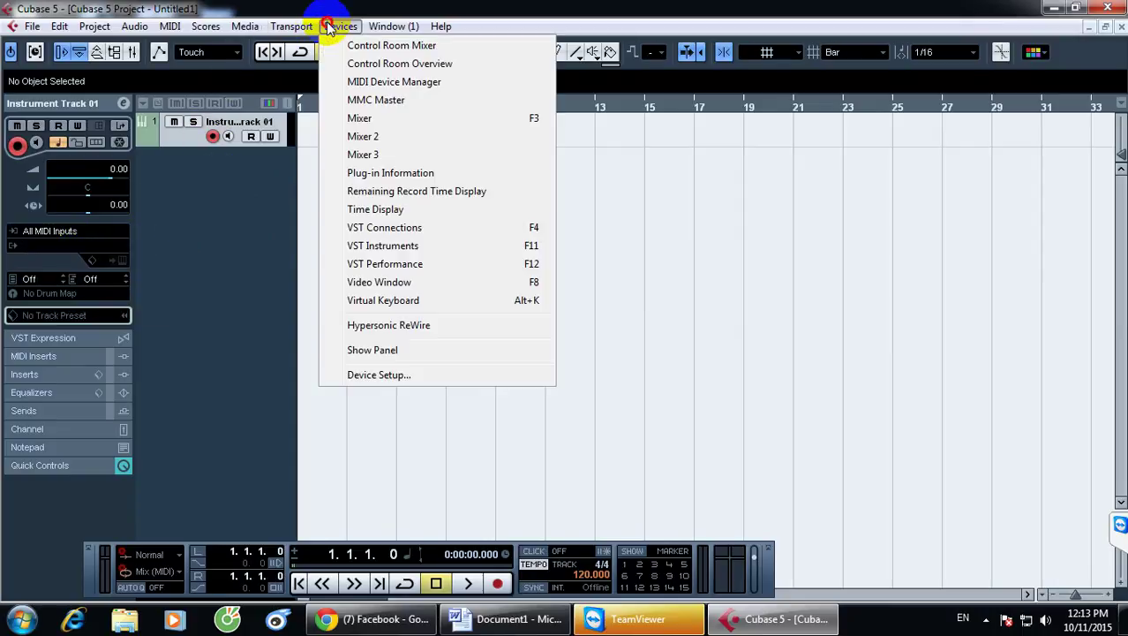
left_click(380, 174)
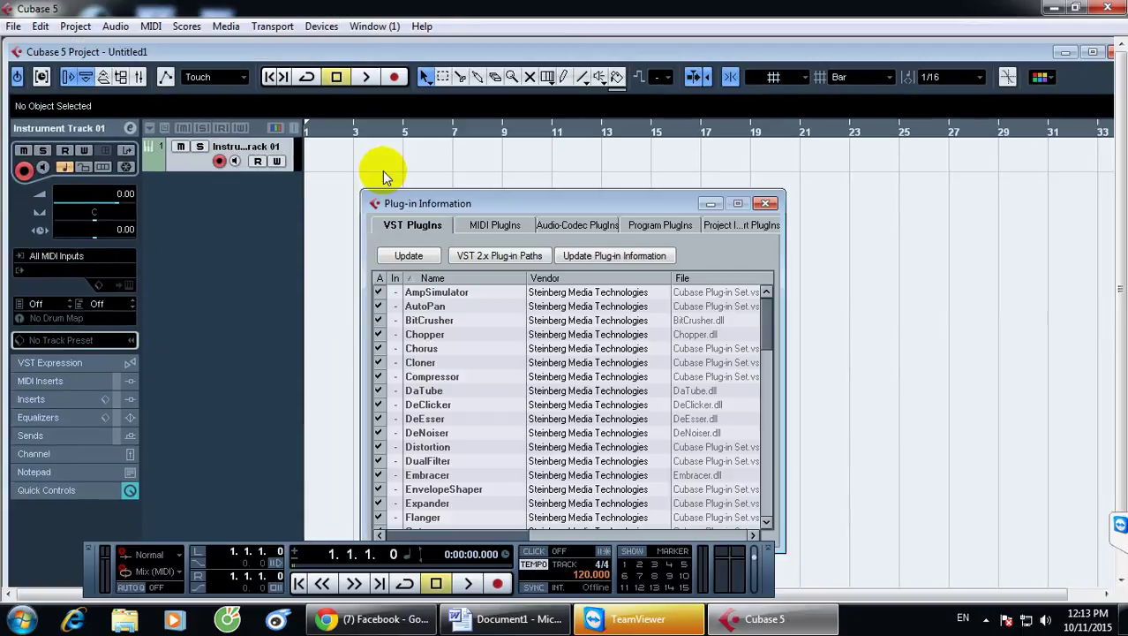
left_click_drag(441, 203, 403, 116)
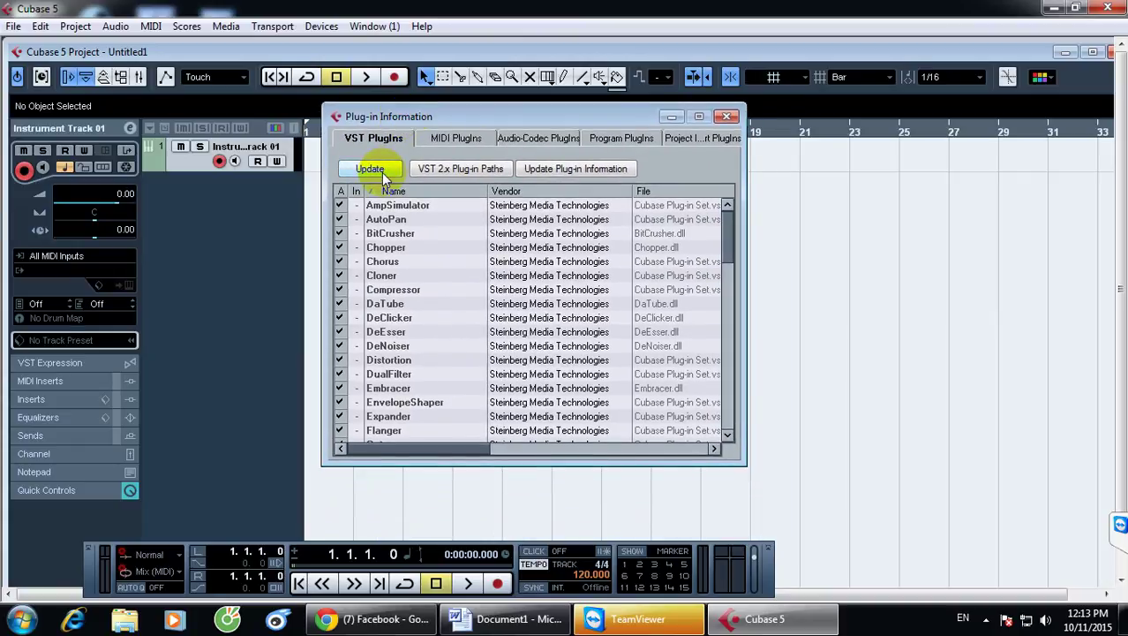
Add C:\Program Files (x86)\Steinberg\VstPlugins to the VST 2.x plug-in paths and accept the path list.
left_click(445, 169)
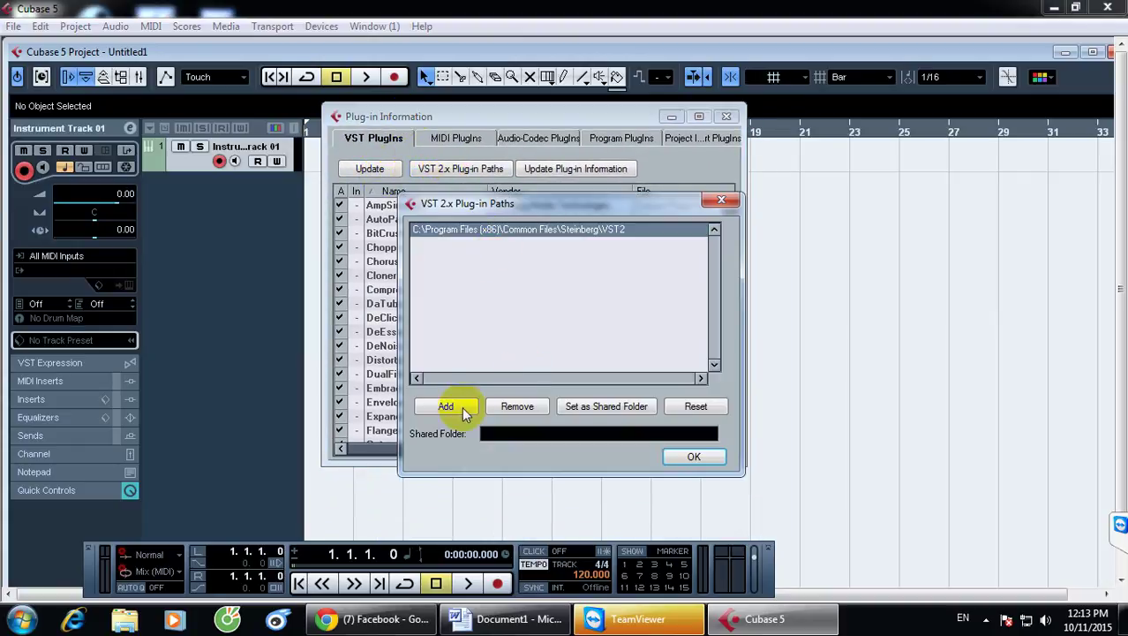
left_click(446, 407)
left_click(462, 301)
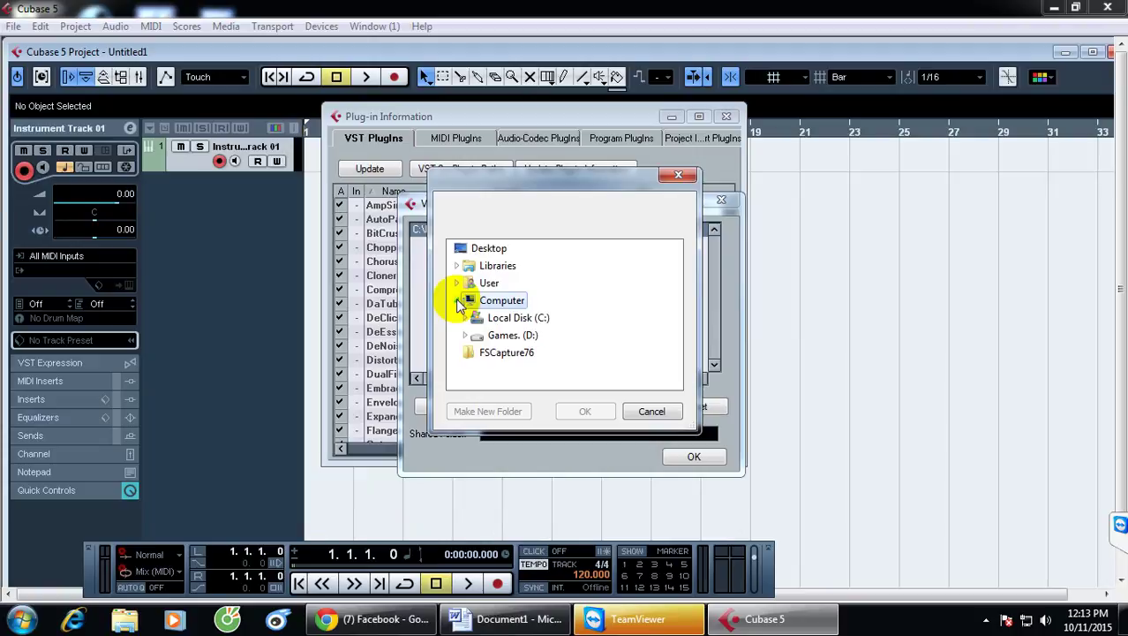
left_click(466, 319)
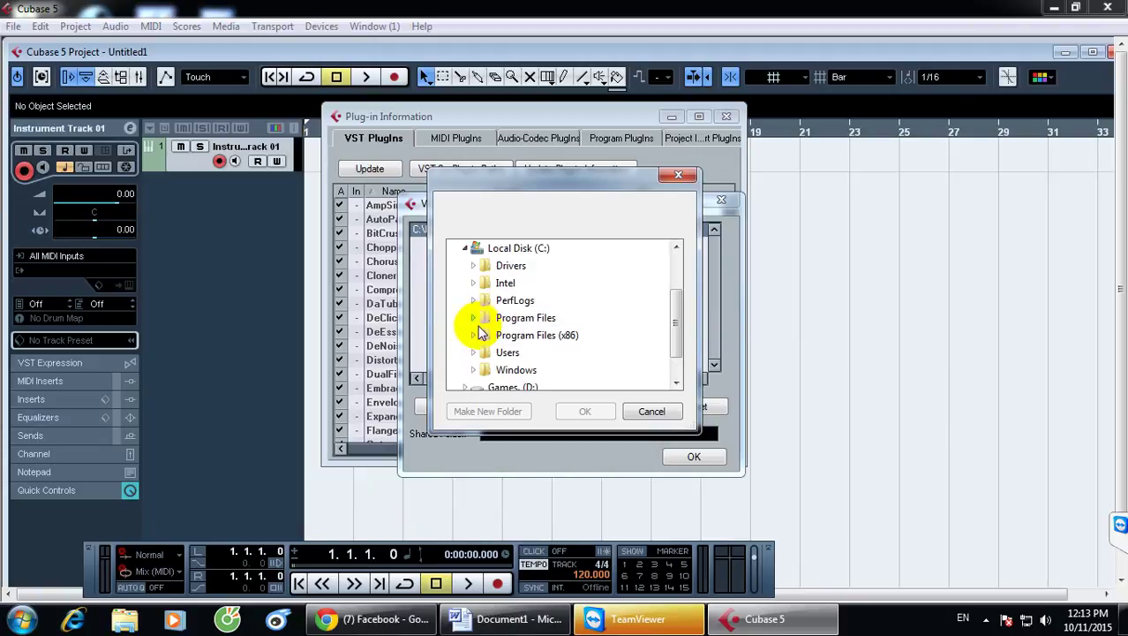
left_click(475, 339)
scroll(597, 352, "down", 5)
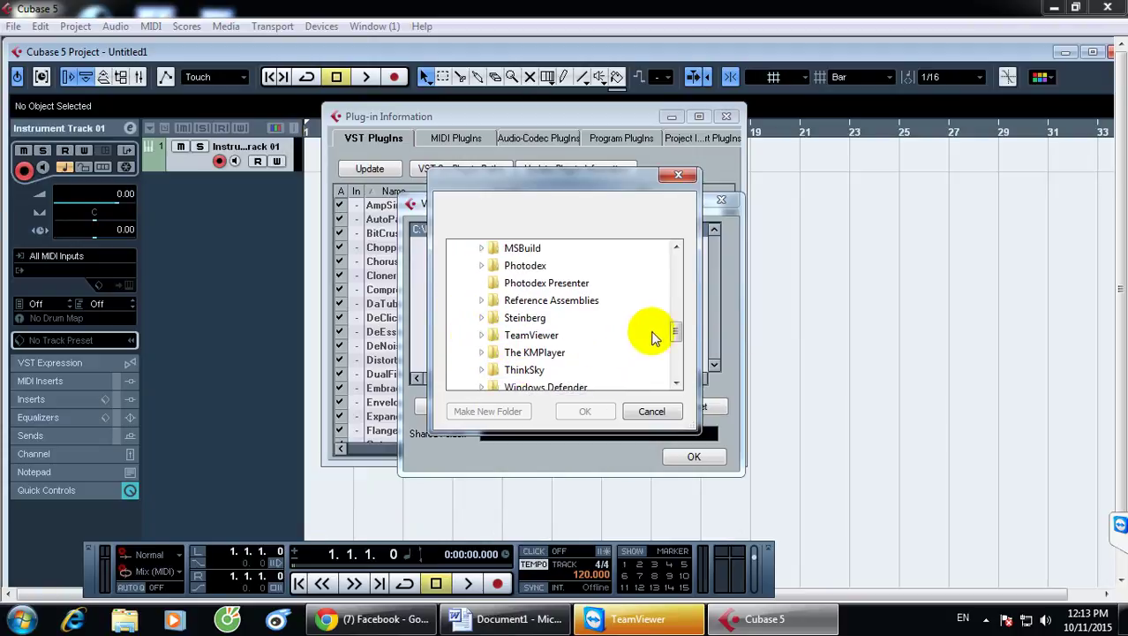
left_click(482, 318)
left_click(508, 370)
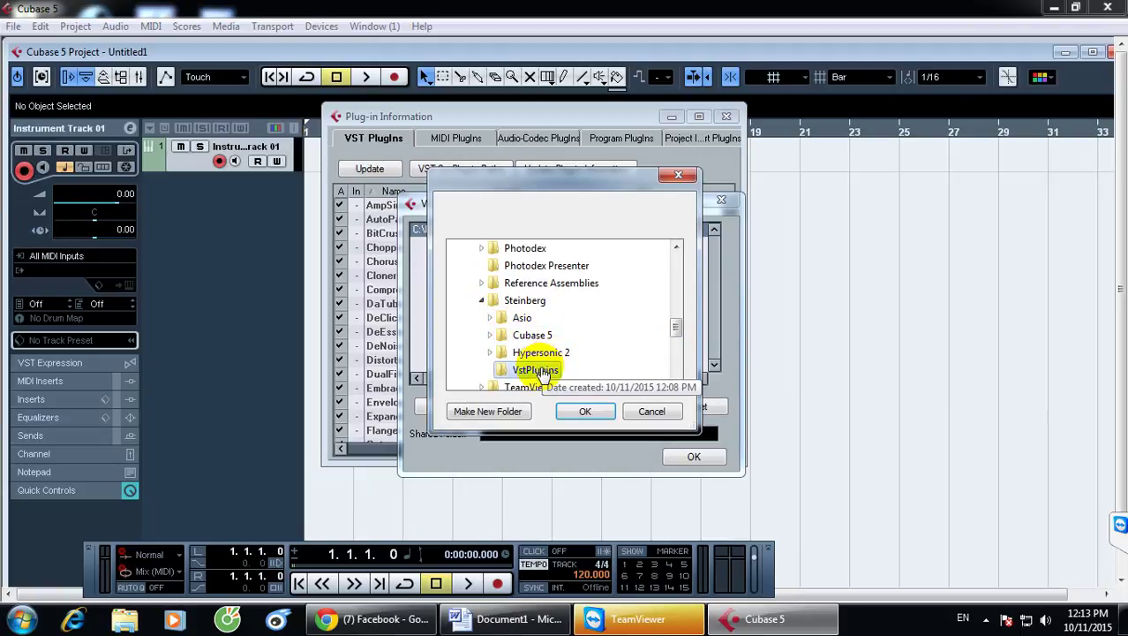
left_click(586, 412)
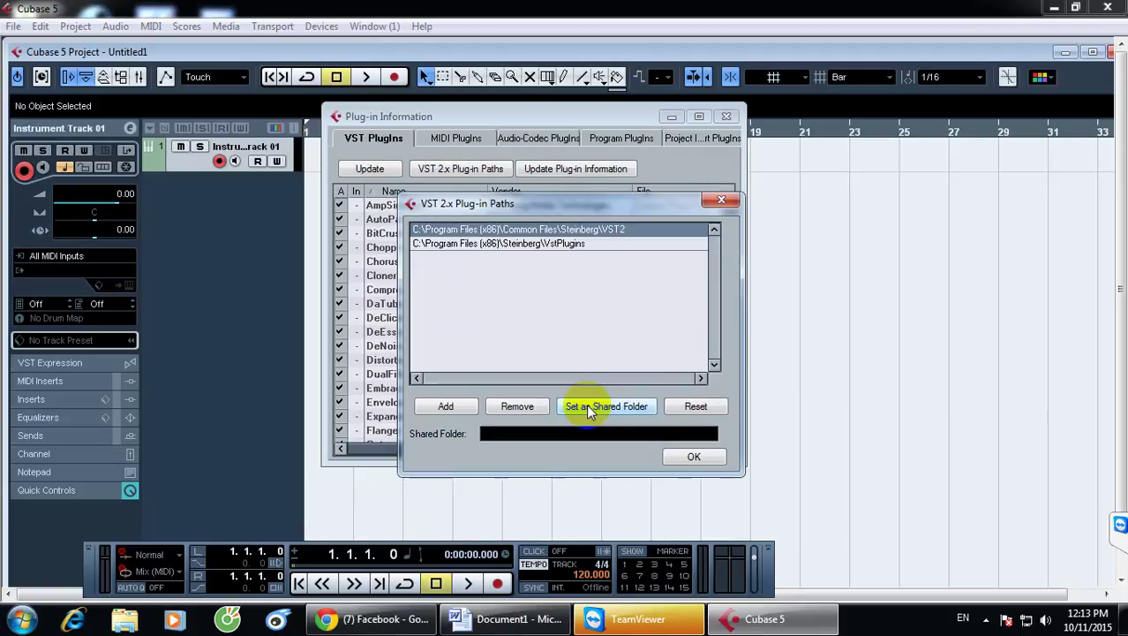
left_click(517, 245)
left_click(680, 456)
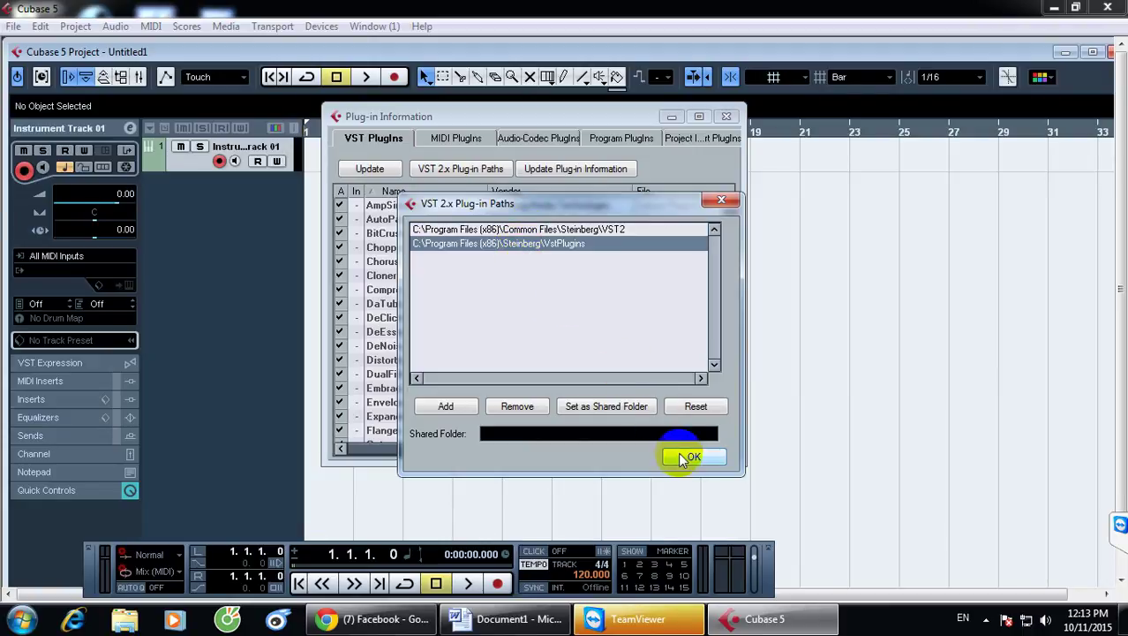
Update the VST plug-in list and open the authorization form for iZotope Ozone 3.
left_click(373, 172)
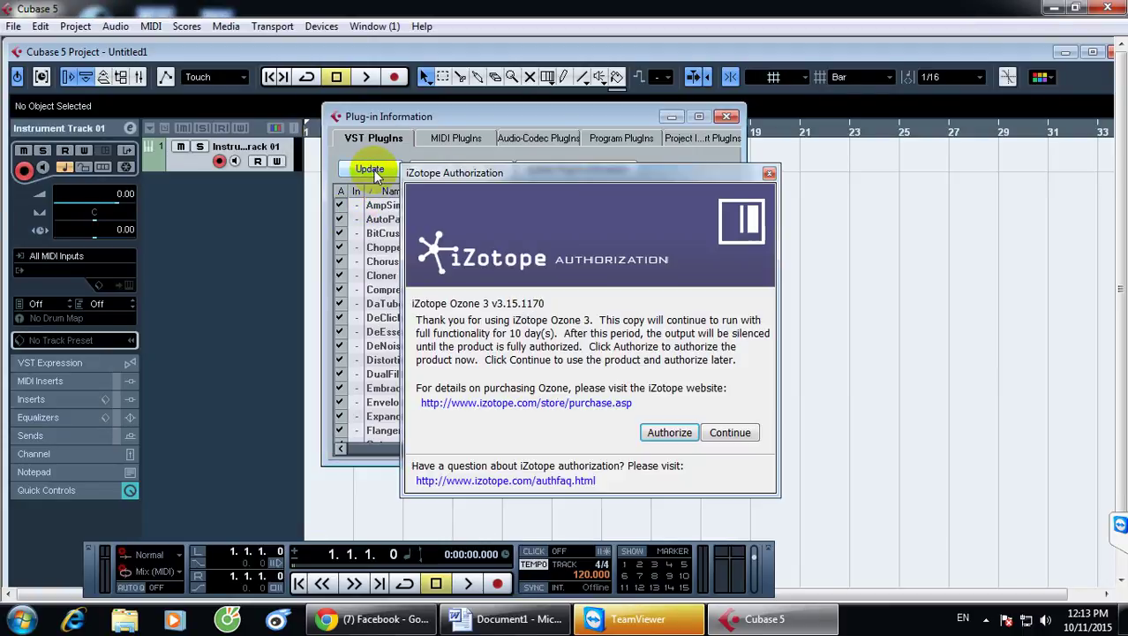
left_click(666, 434)
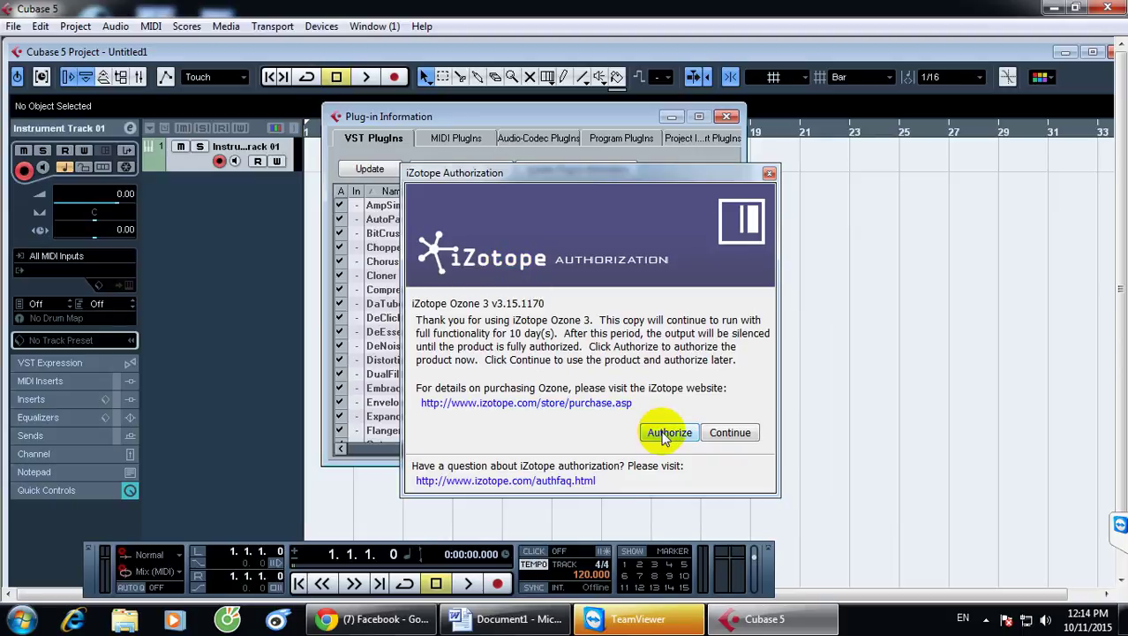
left_click(667, 434)
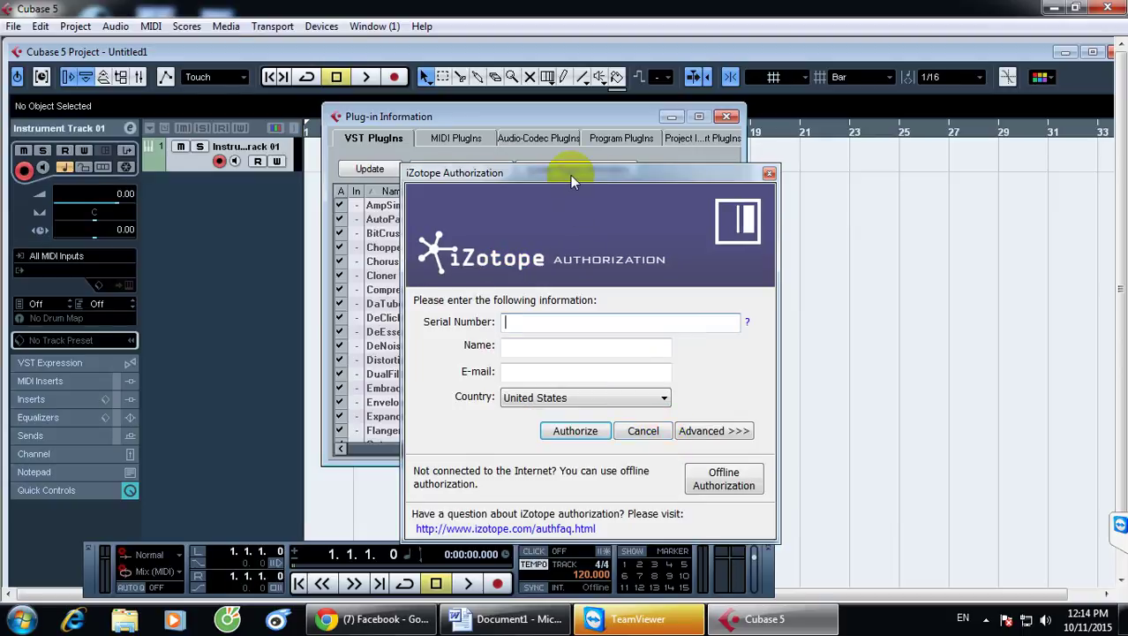
left_click_drag(571, 175, 517, 110)
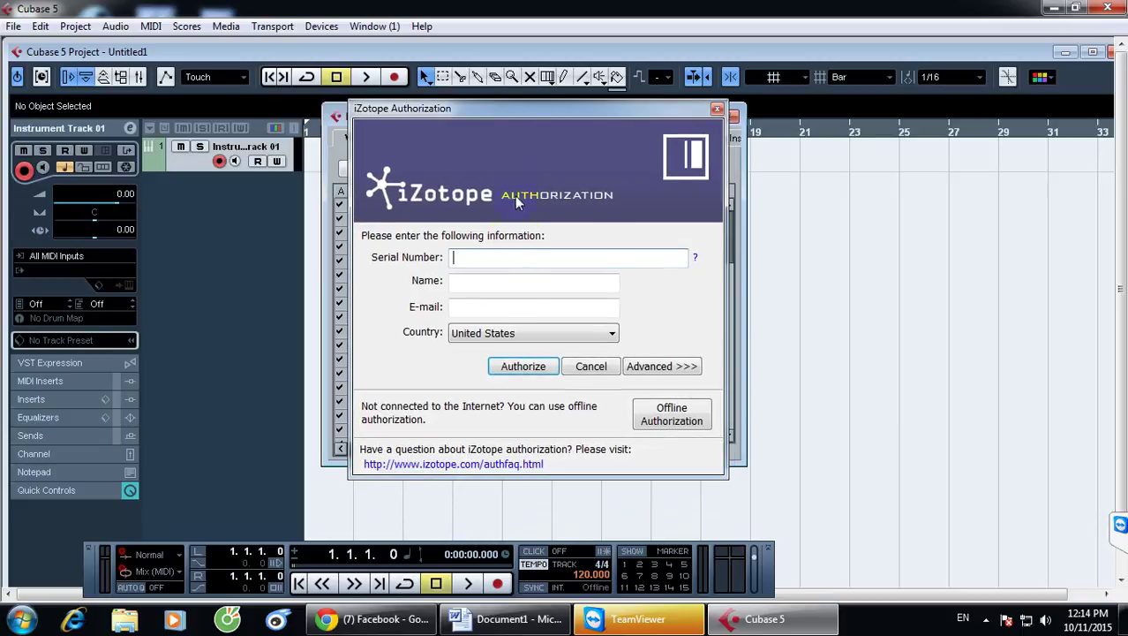
Switch to Windows Explorer and open the IZotope Ozone v3.15 folder inside the Setup folder on drive Games. (D:).
left_click(124, 623)
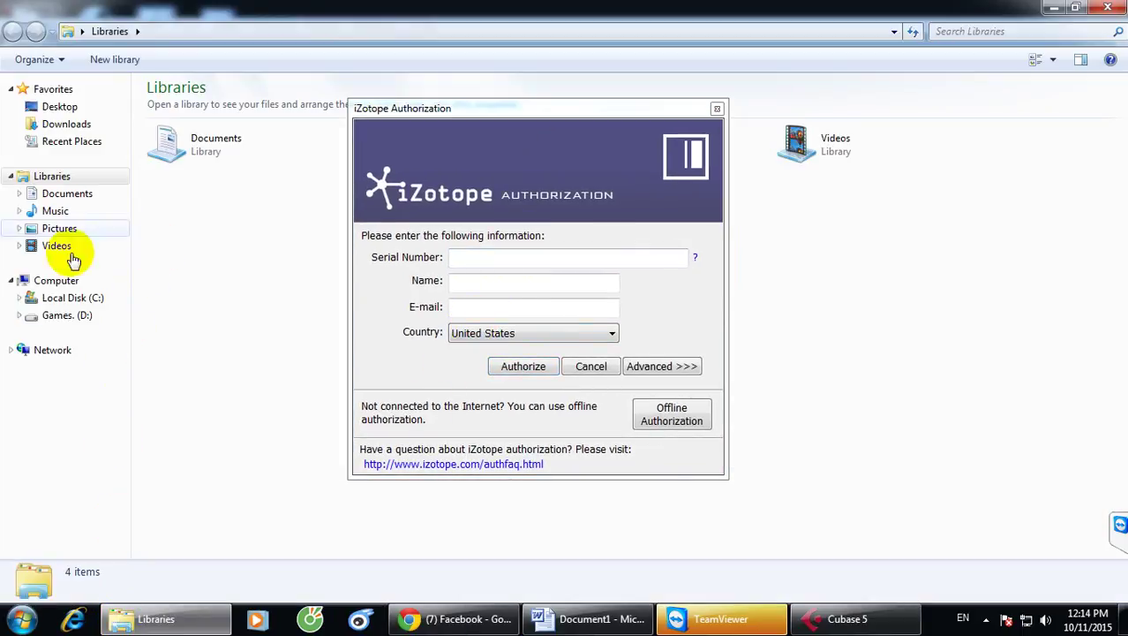
left_click(55, 315)
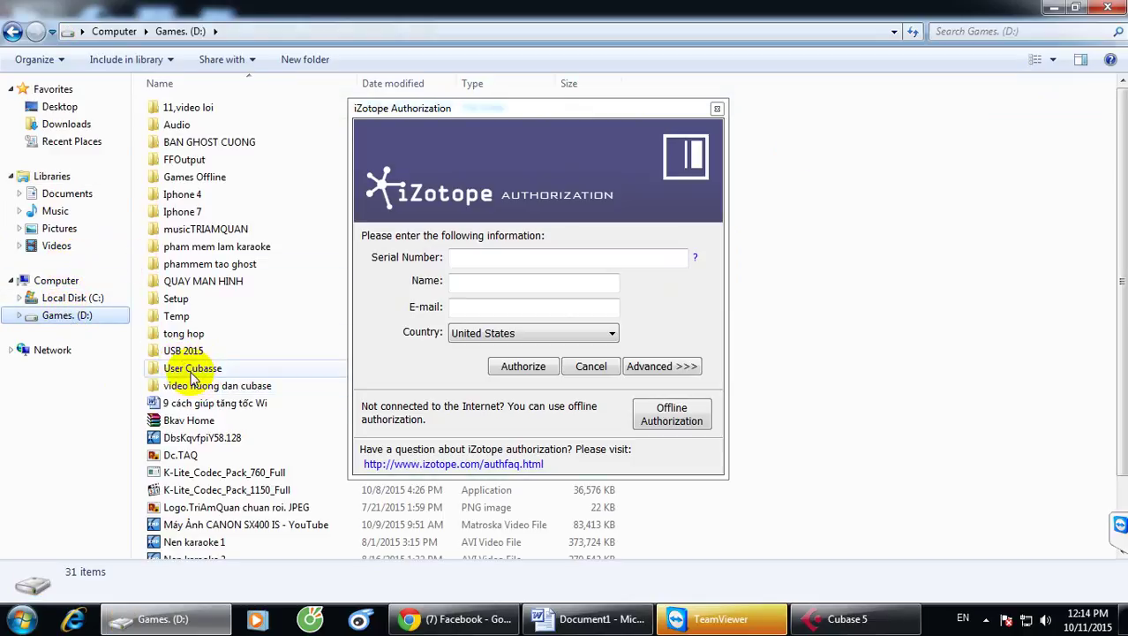
double_click(183, 299)
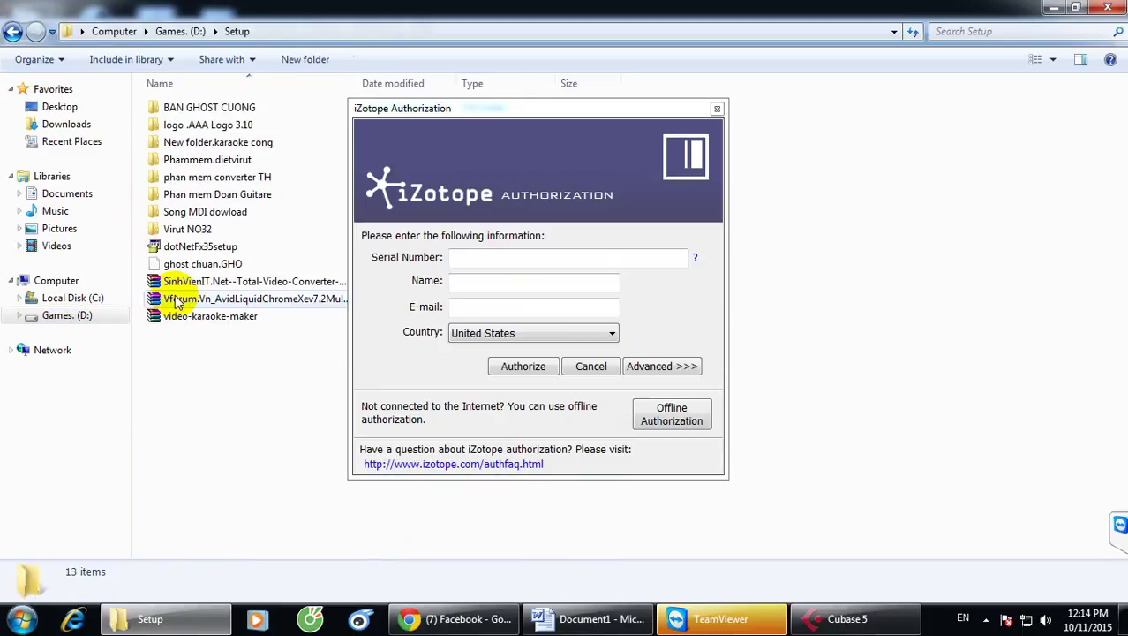
double_click(201, 194)
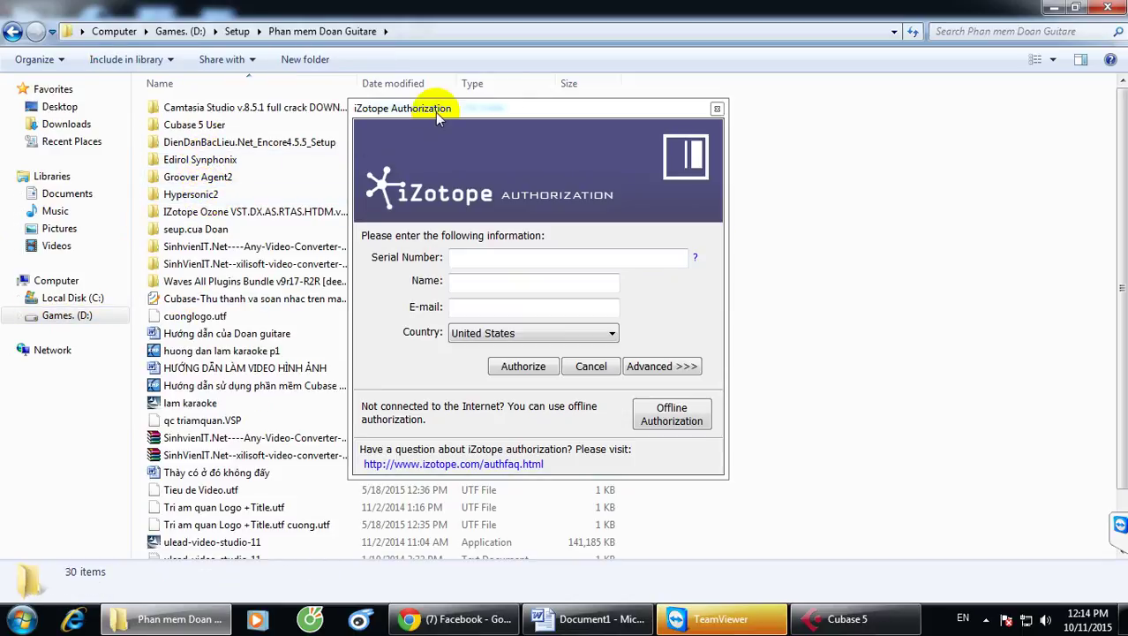
left_click_drag(495, 110, 656, 115)
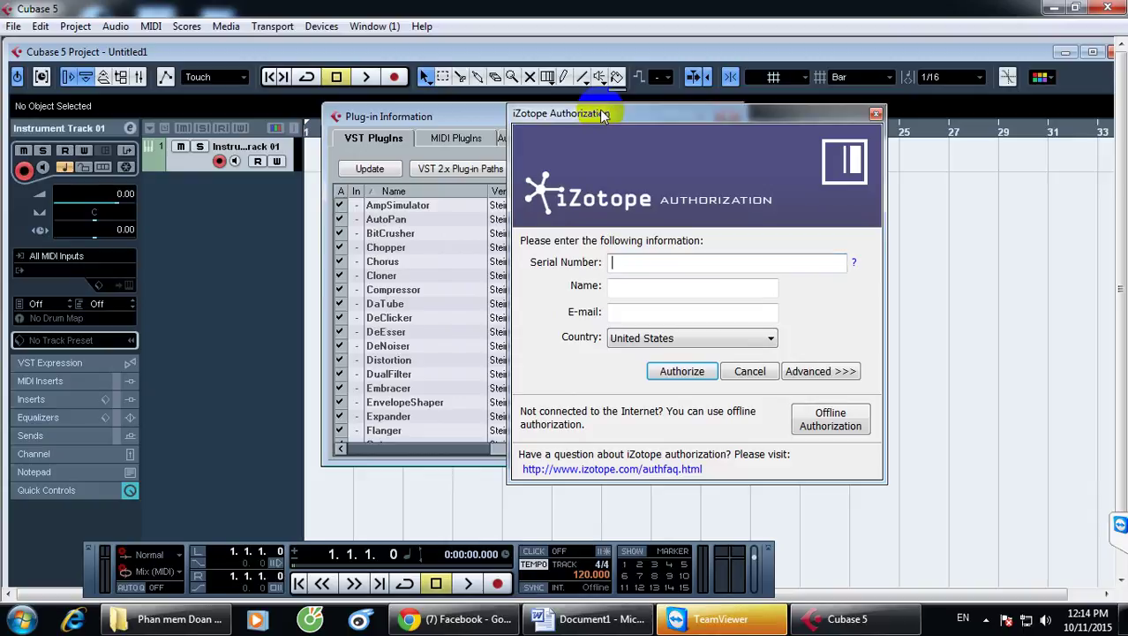
left_click(149, 621)
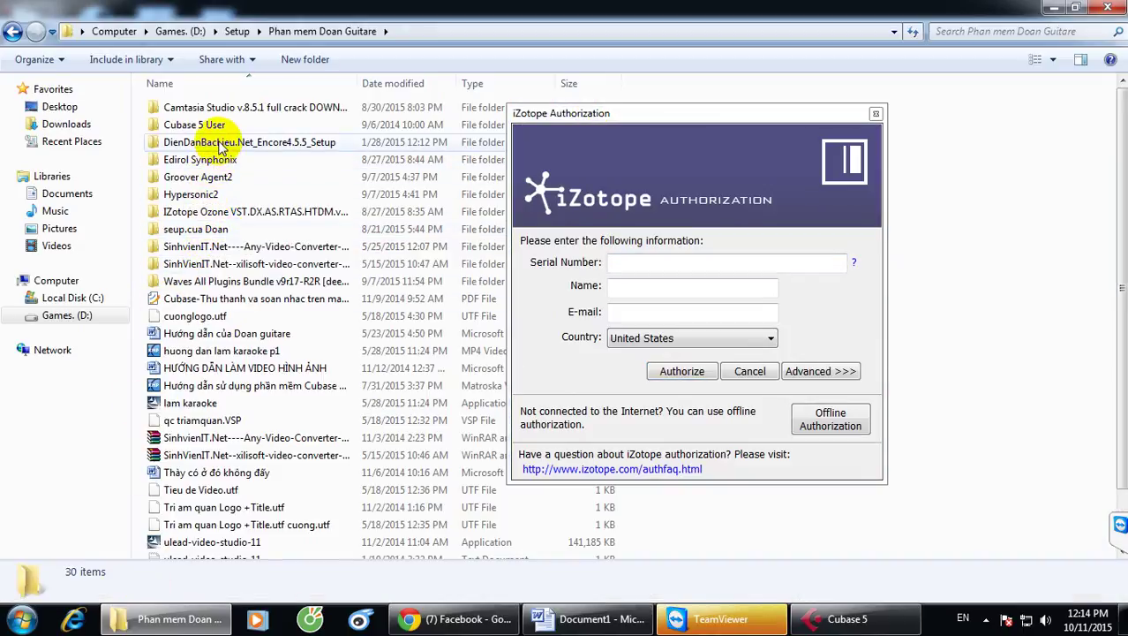
double_click(221, 212)
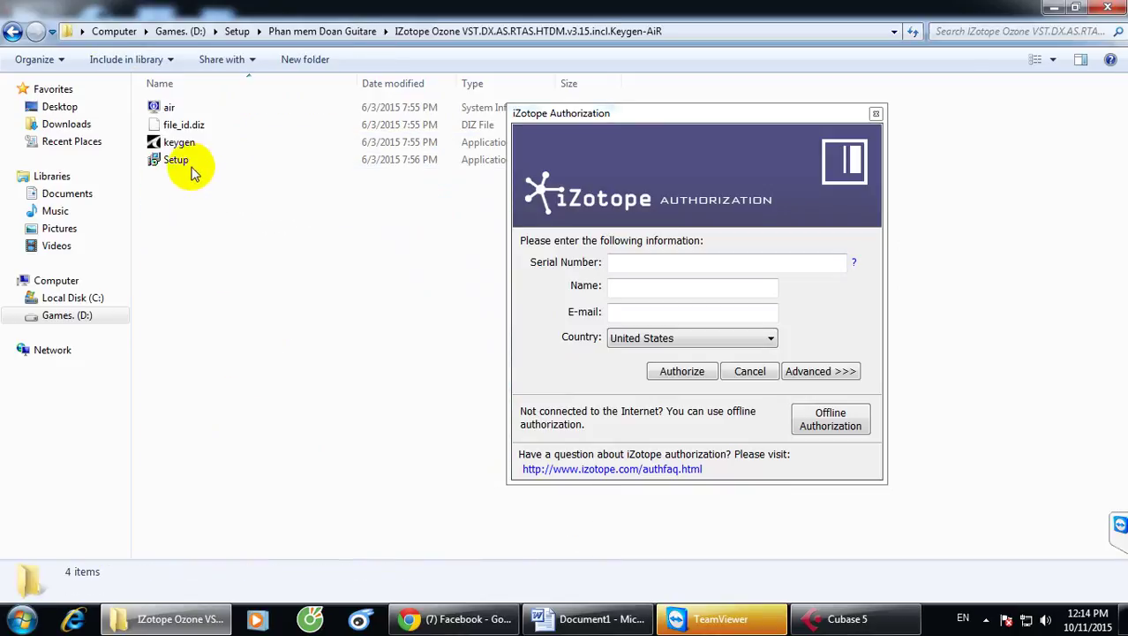
Run keygen from the IZotope Ozone folder as administrator and place its window beside the authorization form.
left_click(180, 143)
right_click(181, 144)
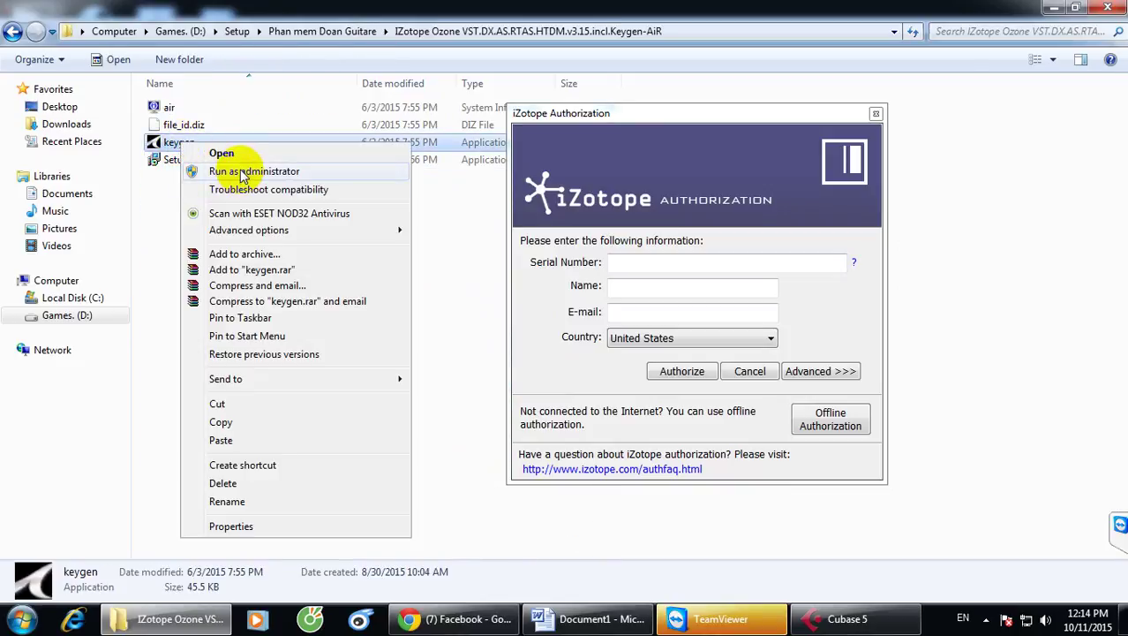
left_click(245, 172)
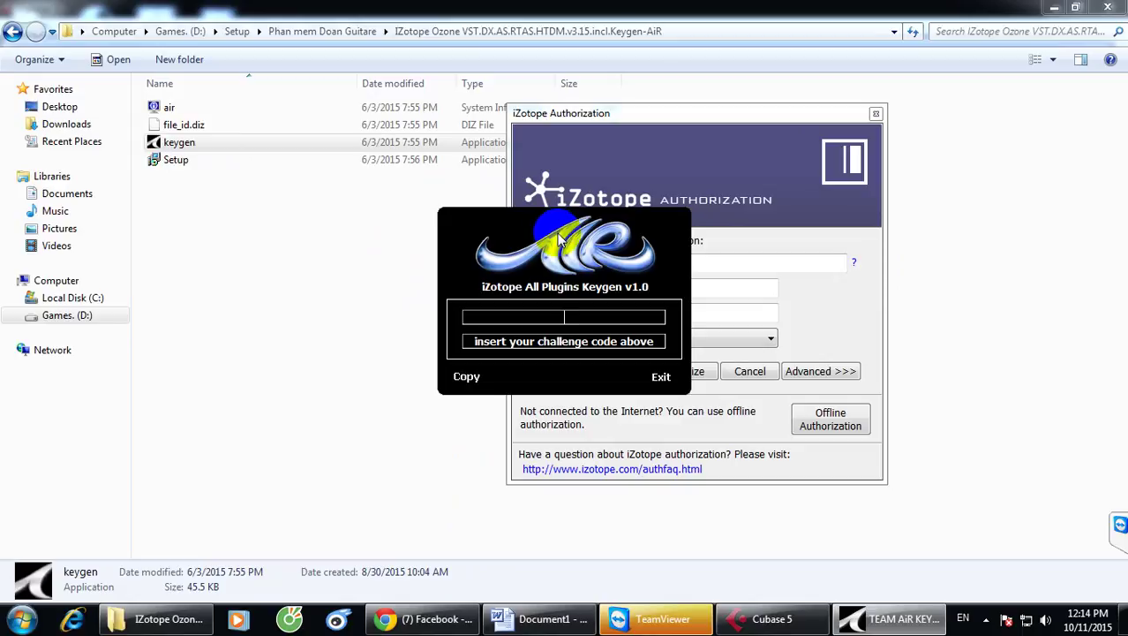
left_click_drag(558, 238, 370, 218)
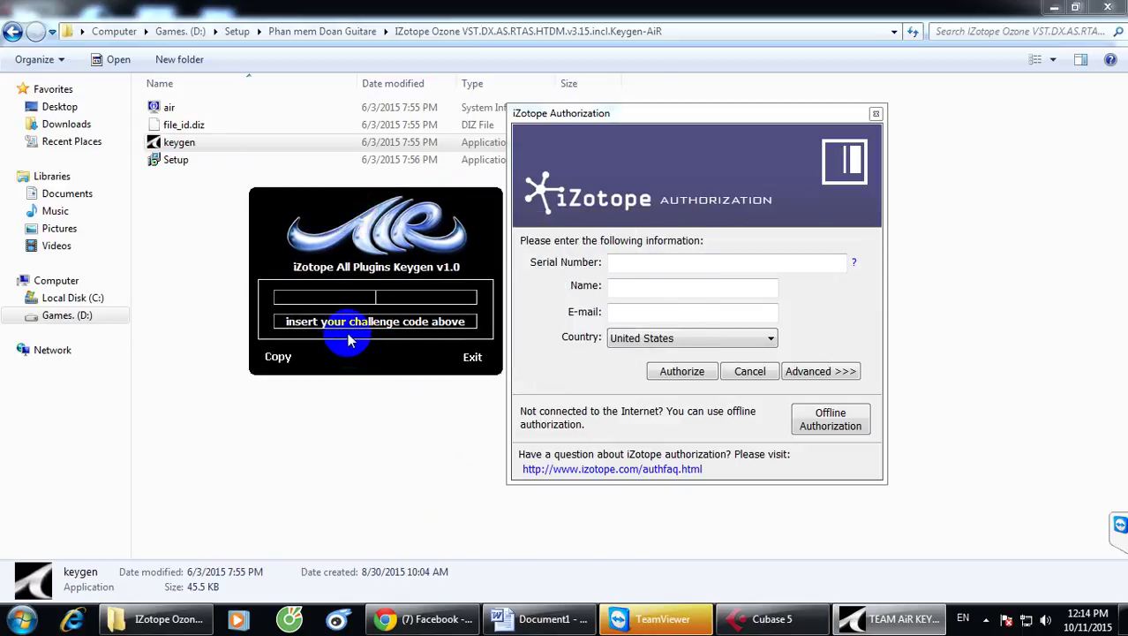
Choose offline authorization for Ozone and paste the copied challenge code into the keygen's challenge field.
left_click(828, 422)
left_click(830, 424)
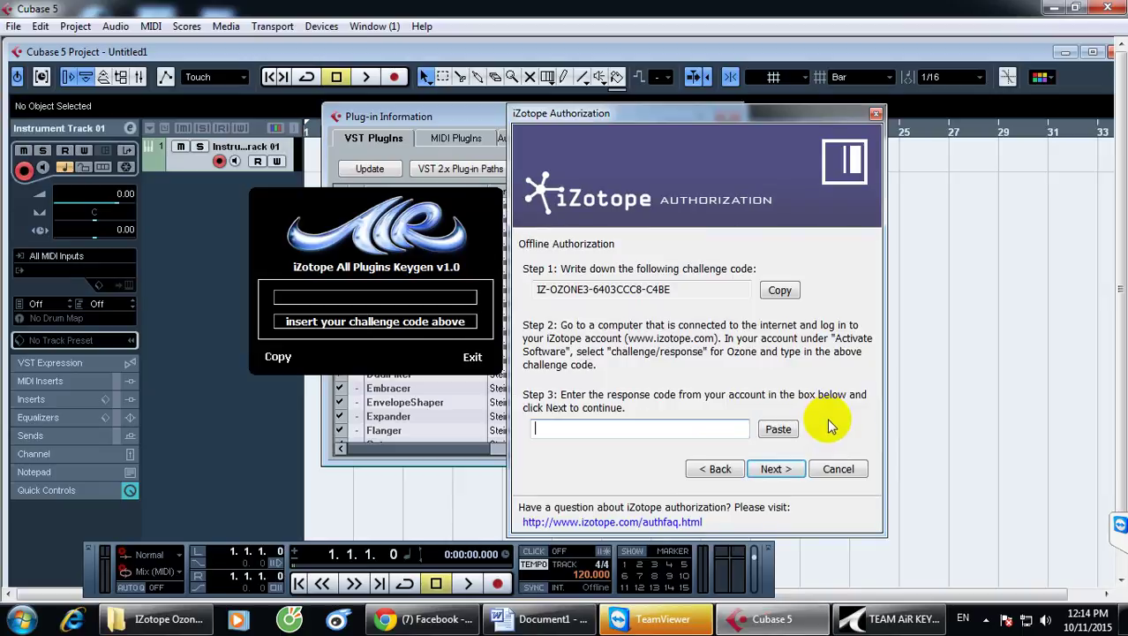
left_click(780, 290)
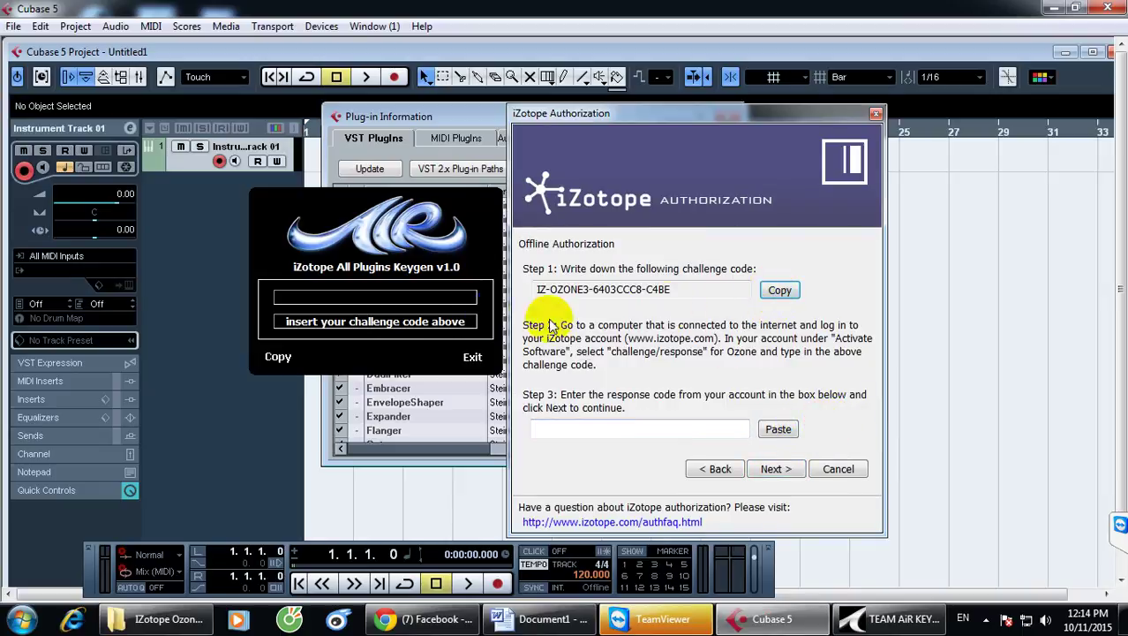
left_click(356, 298)
right_click(356, 298)
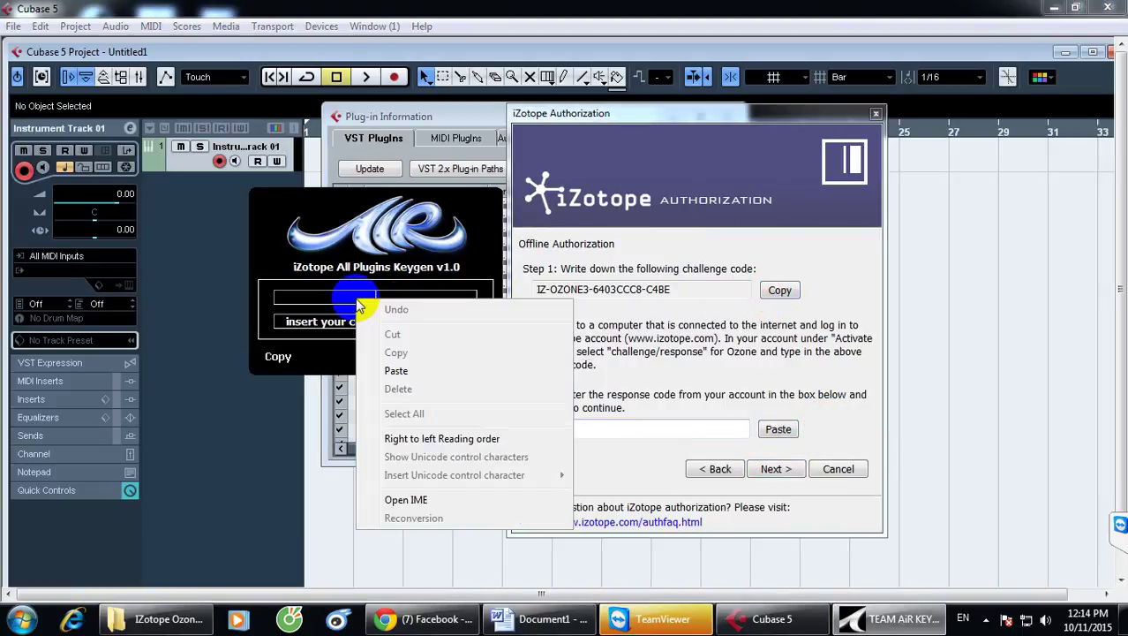
left_click(396, 371)
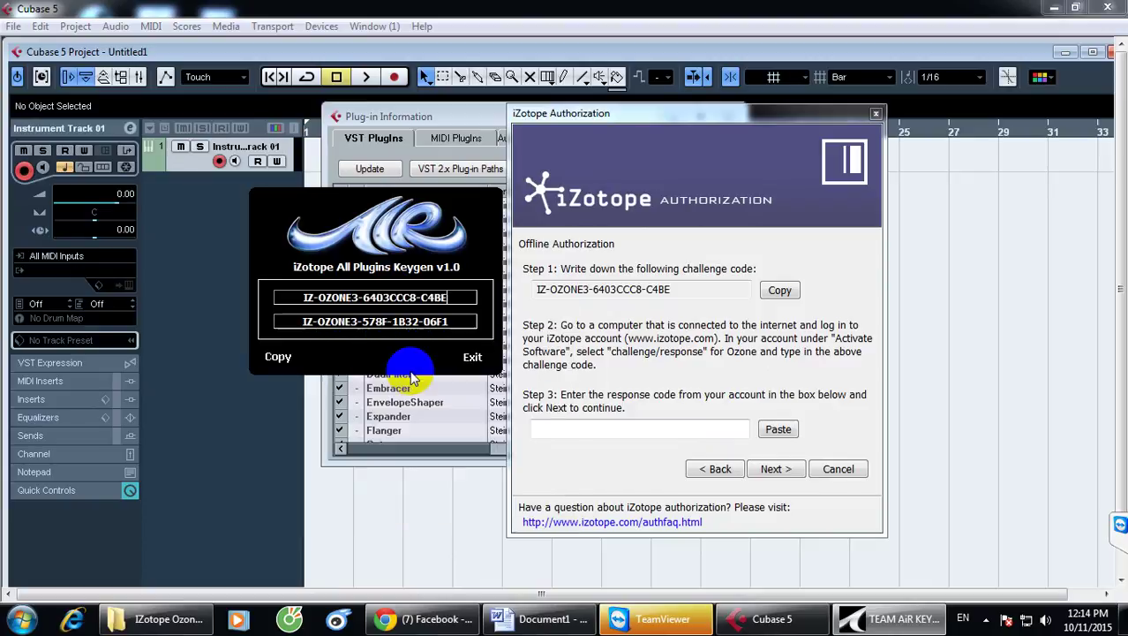
Copy the generated response code from the keygen into the response code field of the Ozone offline authorization form.
left_click_drag(422, 322, 283, 323)
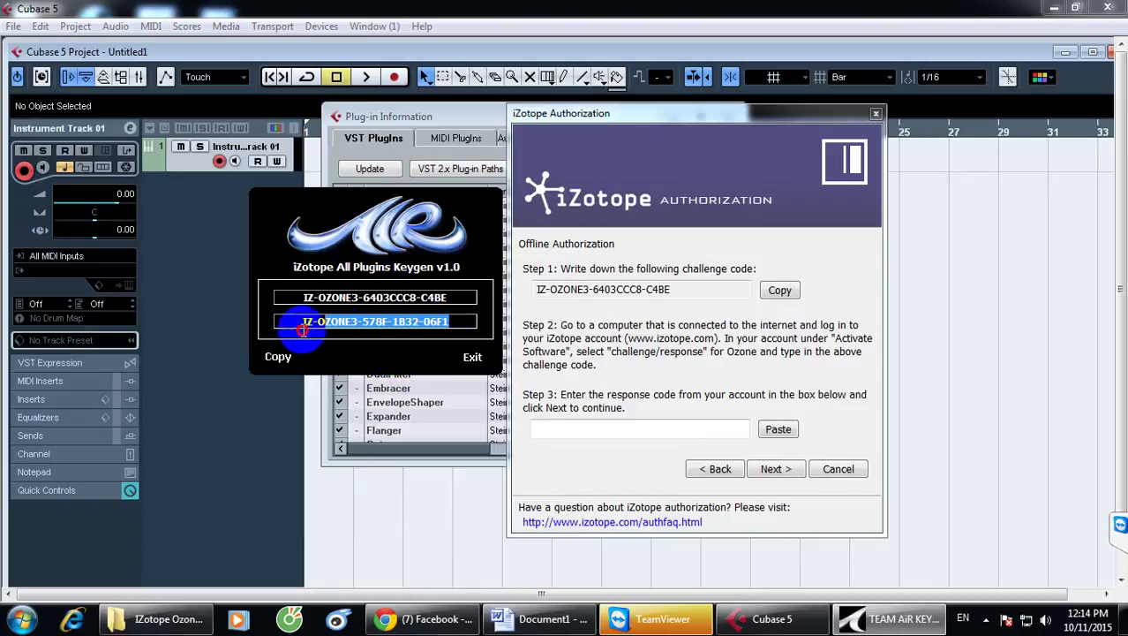
right_click(318, 324)
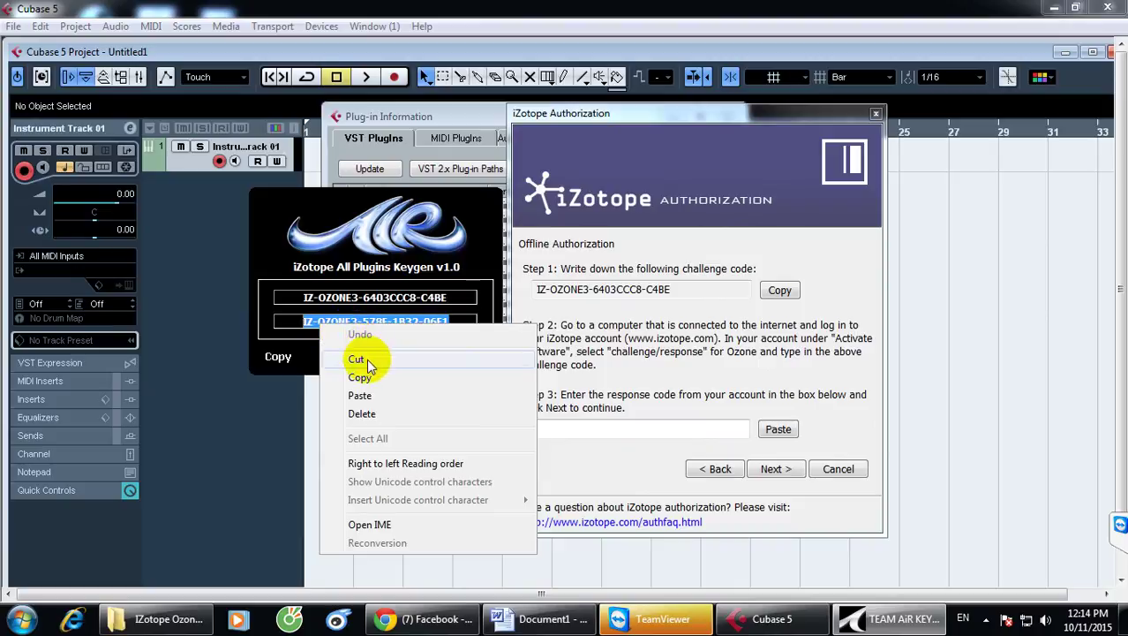
left_click(377, 380)
left_click(596, 428)
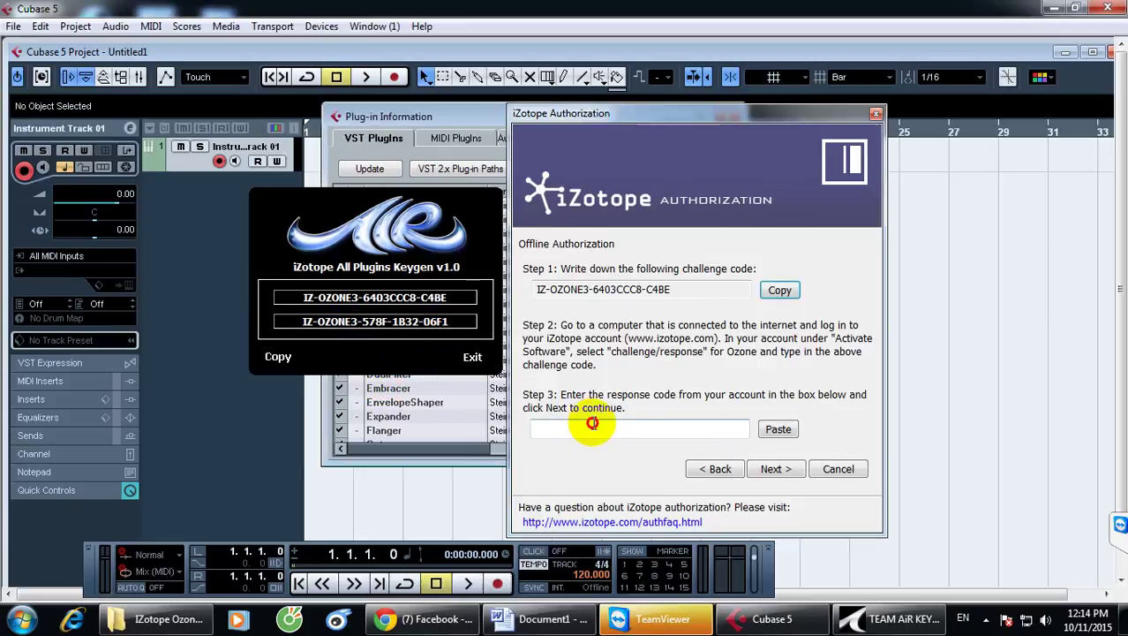
right_click(598, 429)
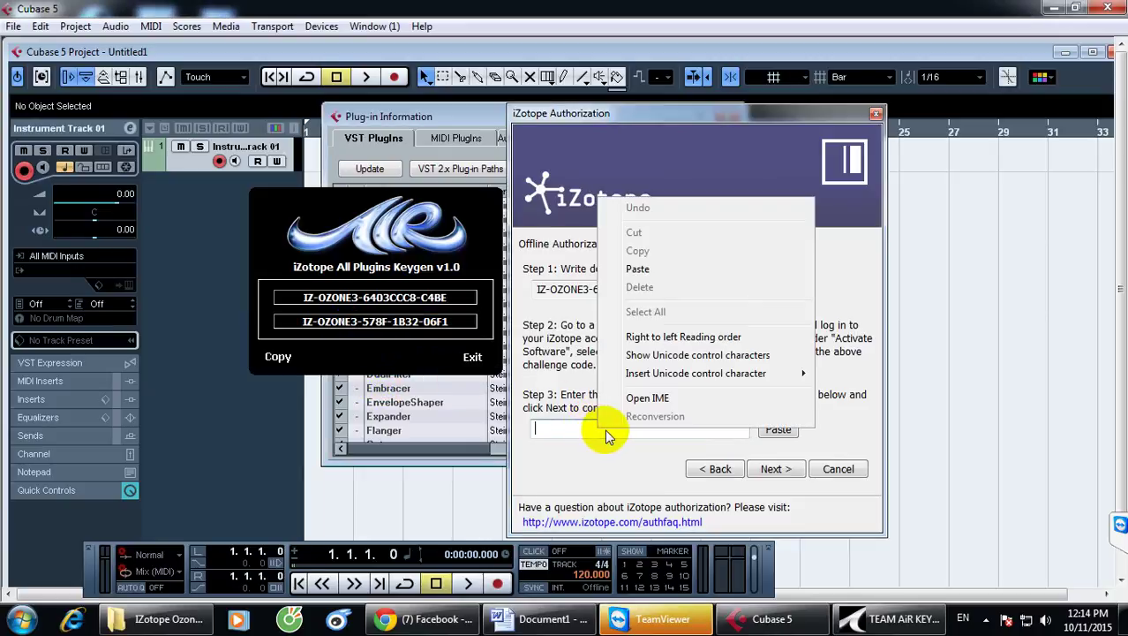
left_click(643, 260)
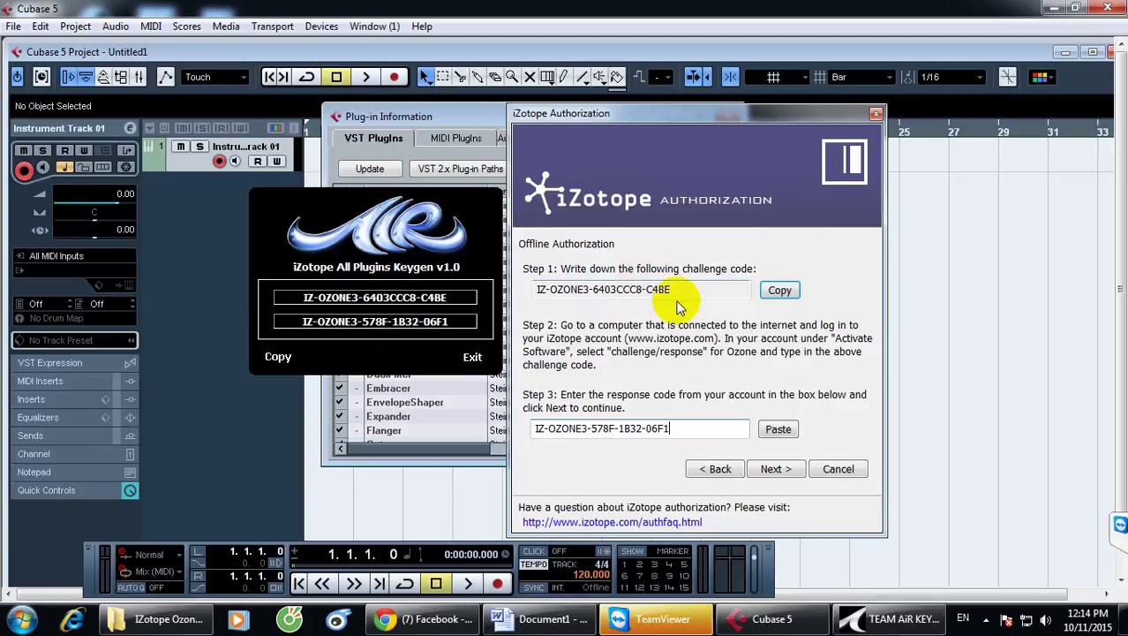
Submit and finish the Ozone authorization, and close the keygen and Plug-in Information windows.
left_click(776, 470)
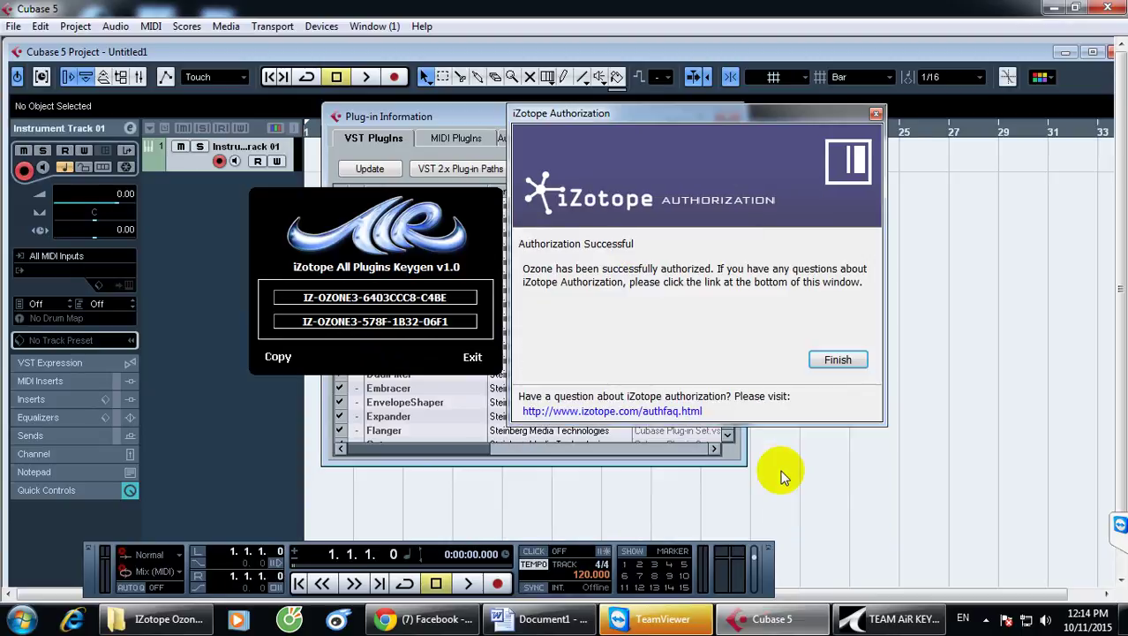
left_click(828, 360)
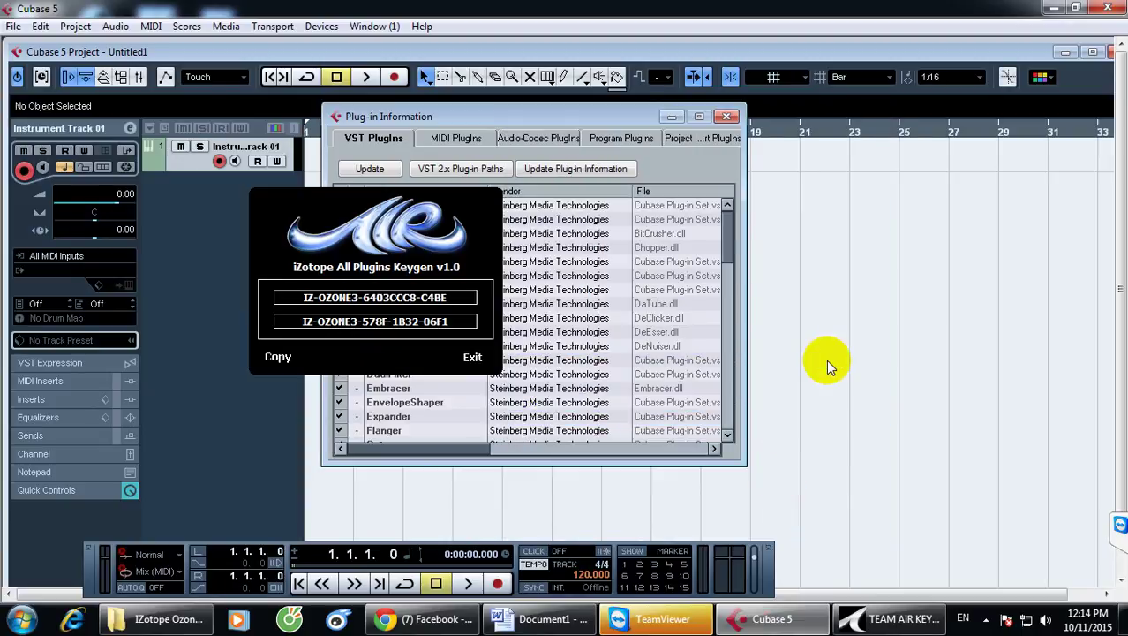
left_click(470, 356)
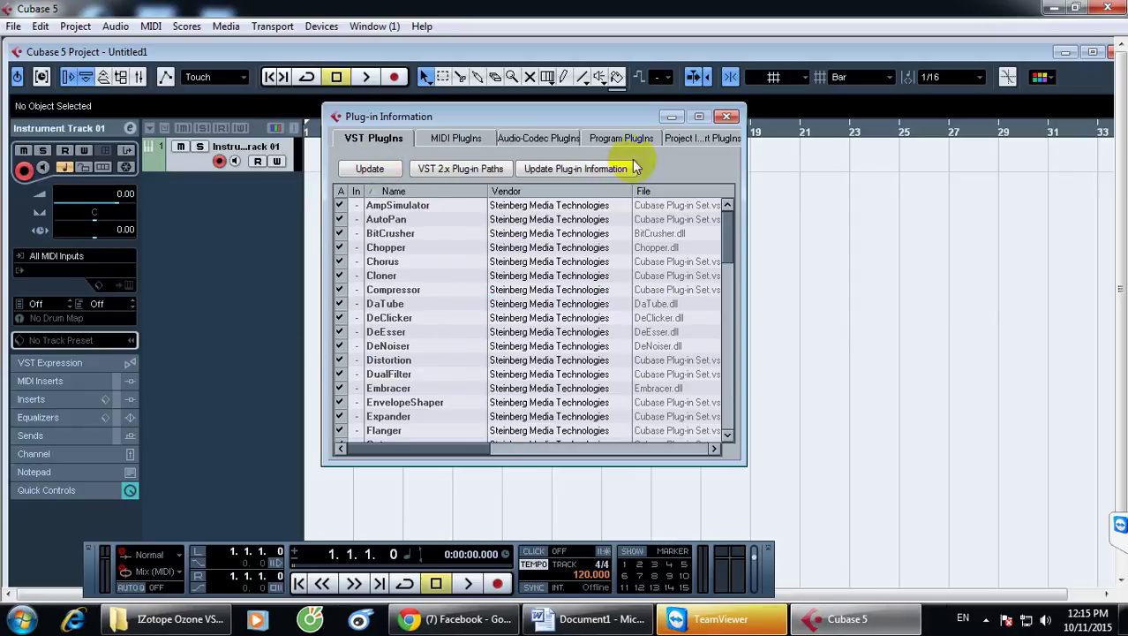
left_click(726, 117)
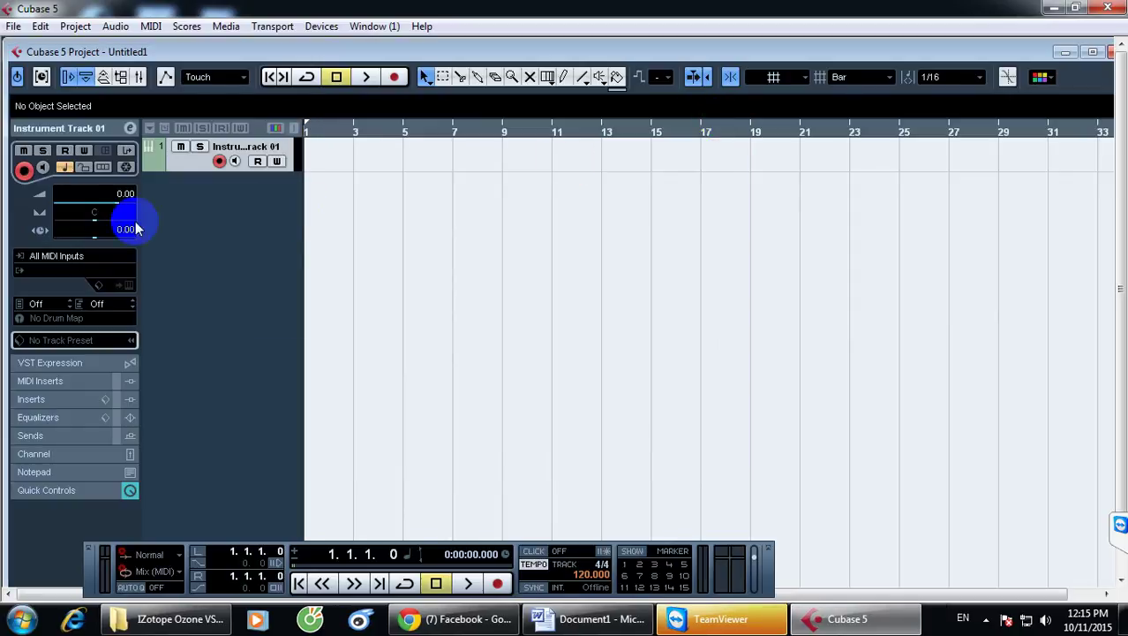
Assign Hypersonic to Instrument Track 01 and locate its content folder, Hypersonic 2 Content, under Setup > Phan mem Doan Guitare > Hypersonic2 on Games. (D:).
left_click(76, 281)
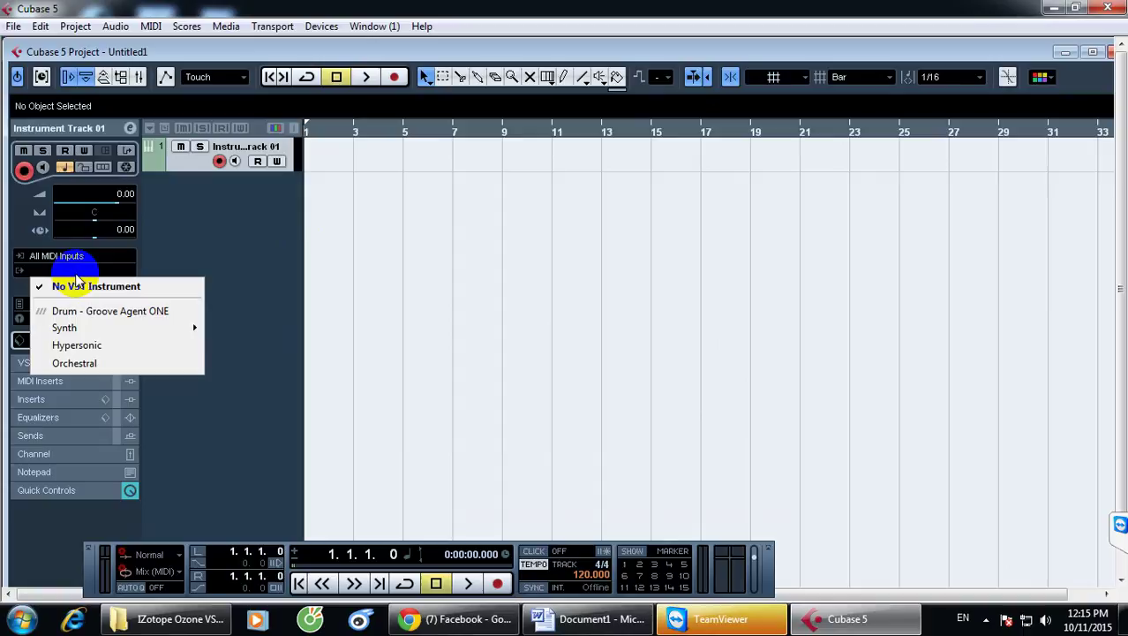
left_click(108, 346)
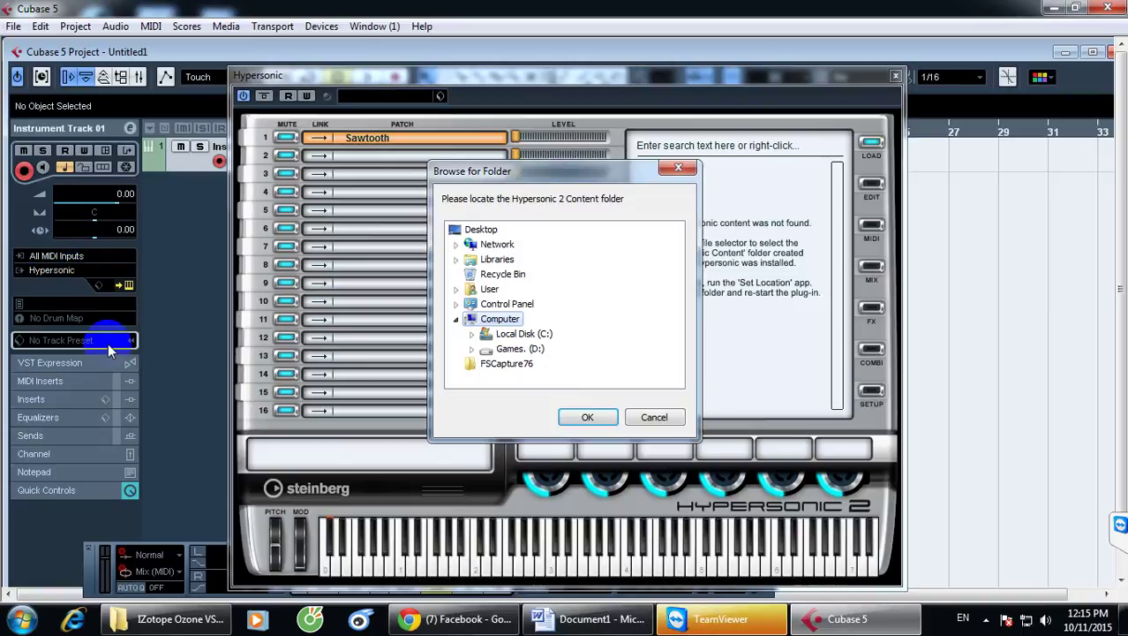
left_click(475, 348)
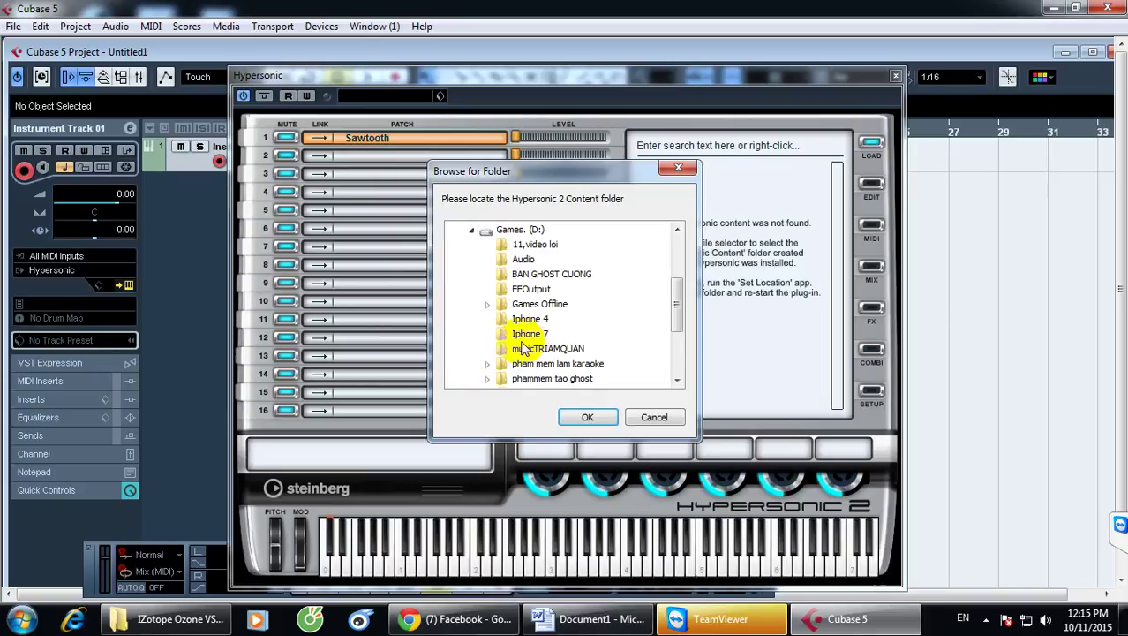
scroll(555, 371, "down", 2)
scroll(555, 371, "down", 1)
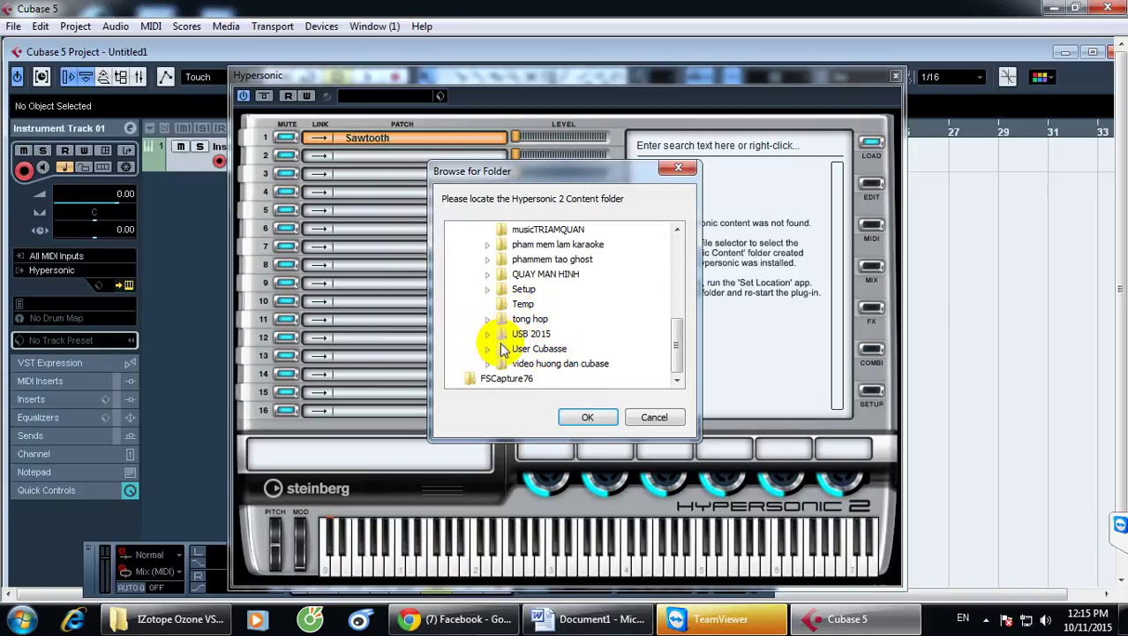
left_click(486, 288)
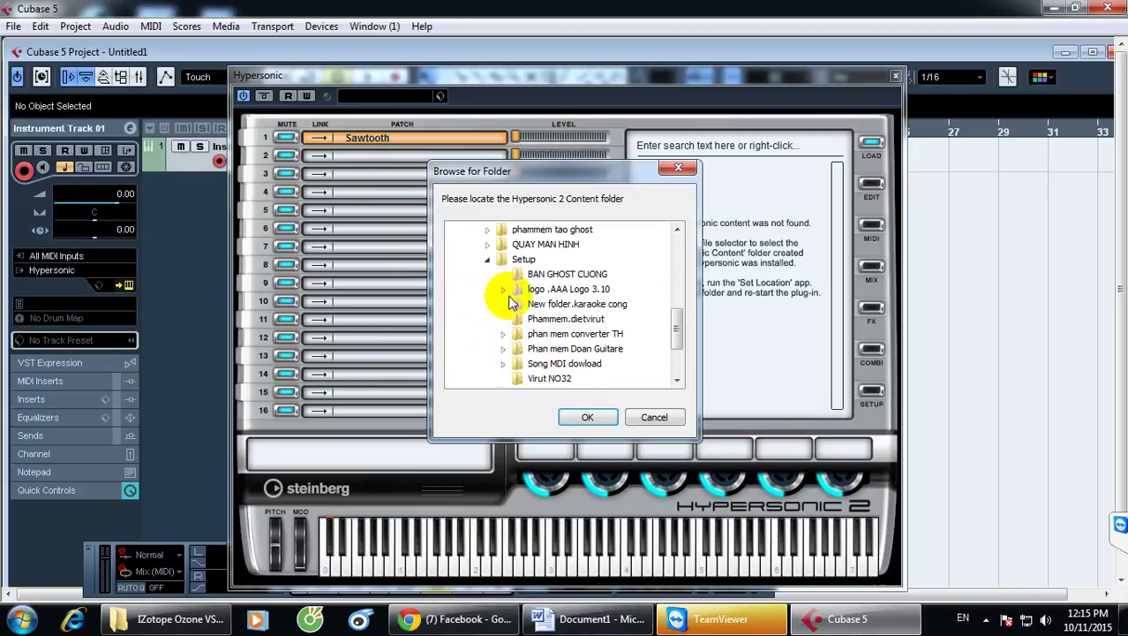
left_click(504, 349)
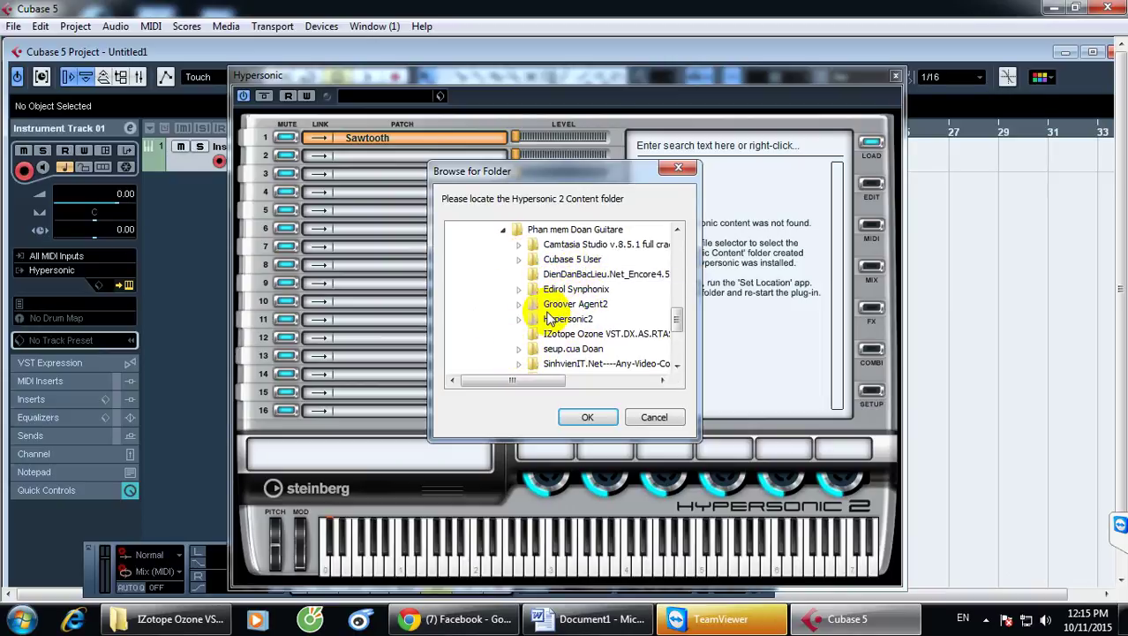
left_click(518, 320)
left_click(585, 334)
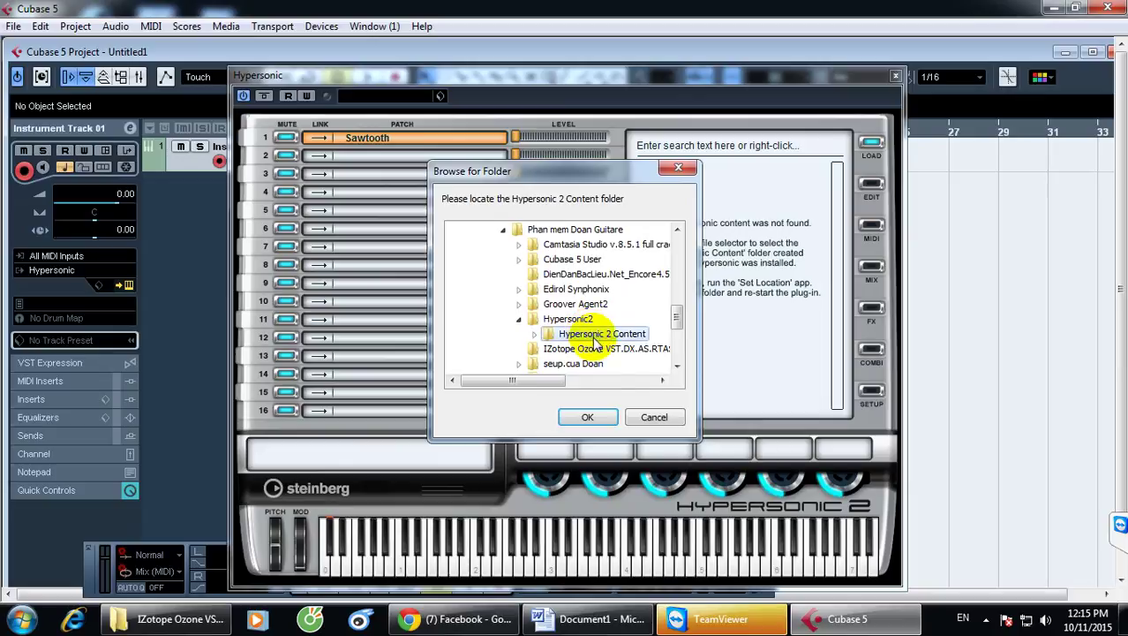
left_click(587, 417)
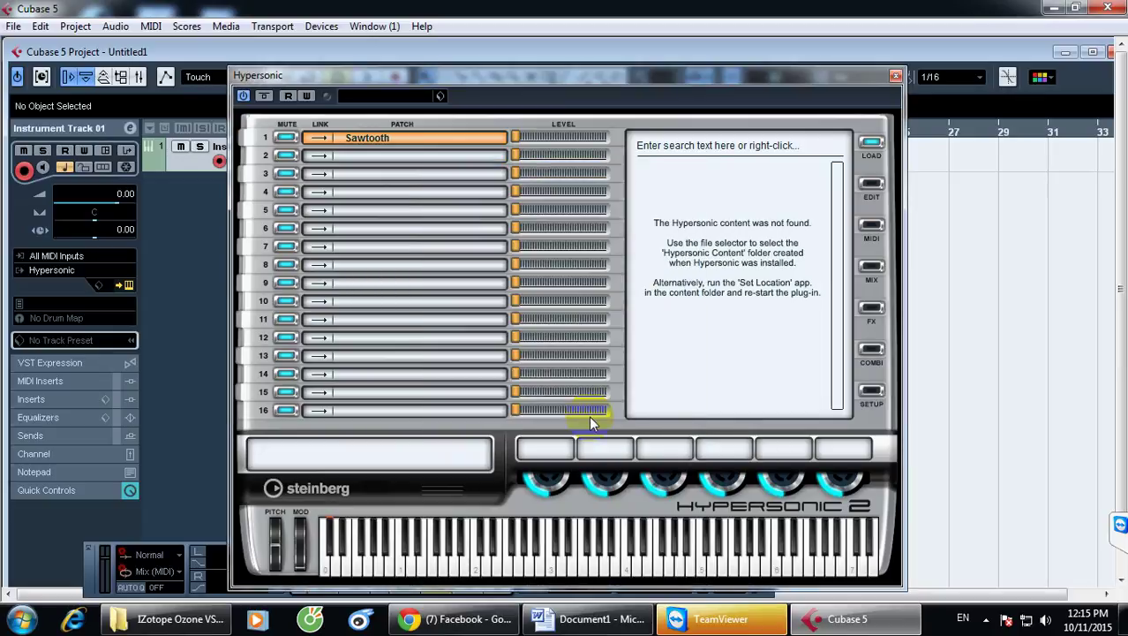